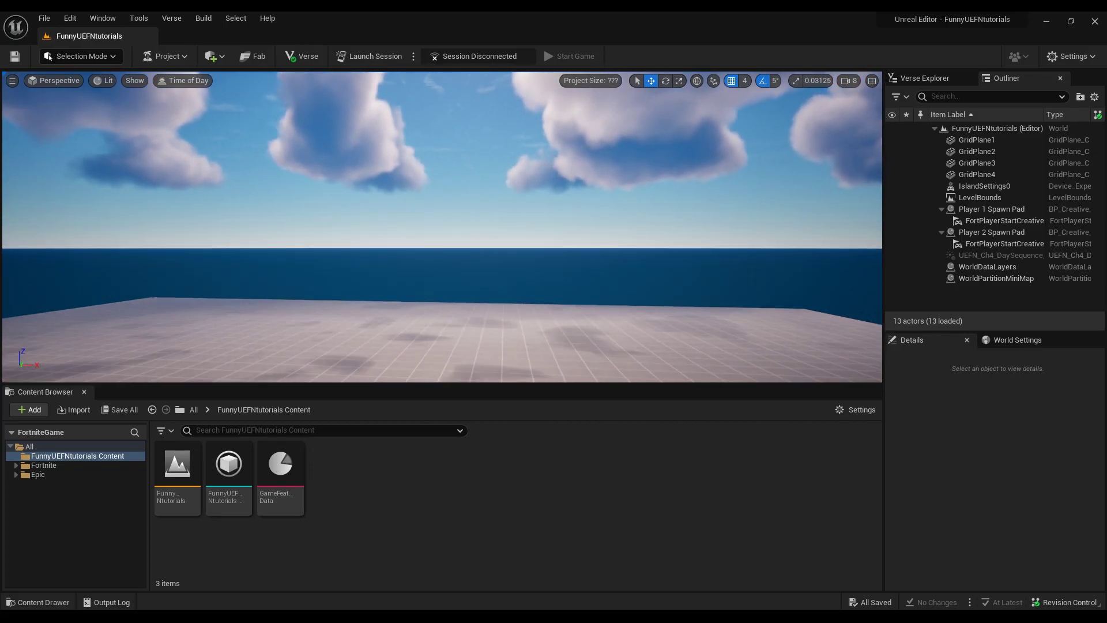
pyautogui.press('w')
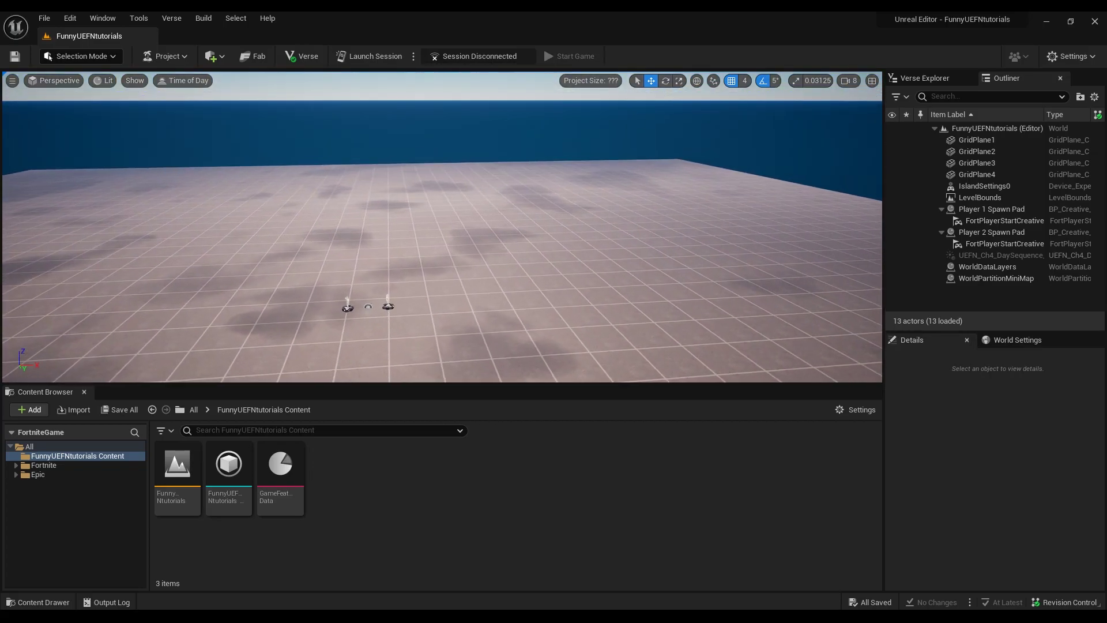
# Import the crack PNG into the project content and open it in the texture editor
pyautogui.moveTo(491, 323); pyautogui.dragTo(494, 284, button='right')
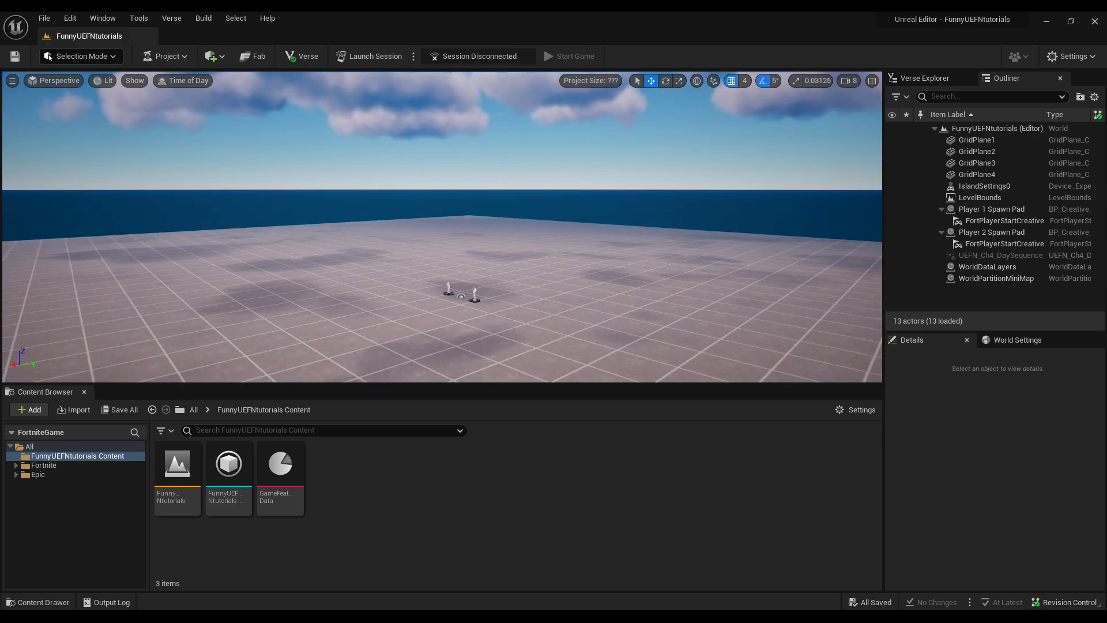
pyautogui.moveTo(442, 230); pyautogui.dragTo(443, 153, button='right')
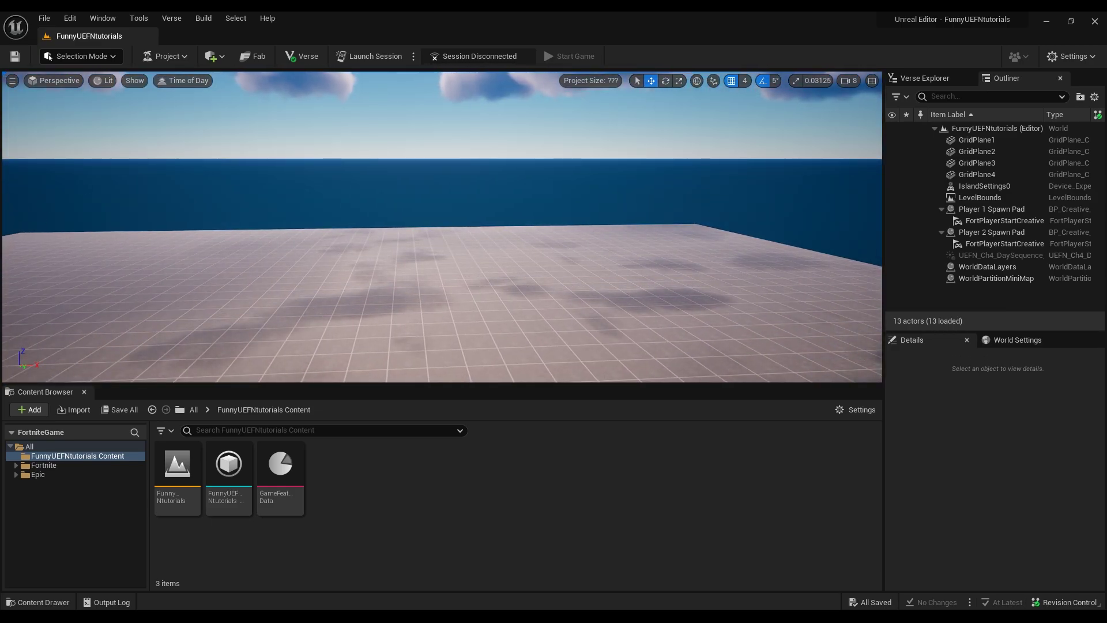
pyautogui.moveTo(406, 478); pyautogui.dragTo(406, 477)
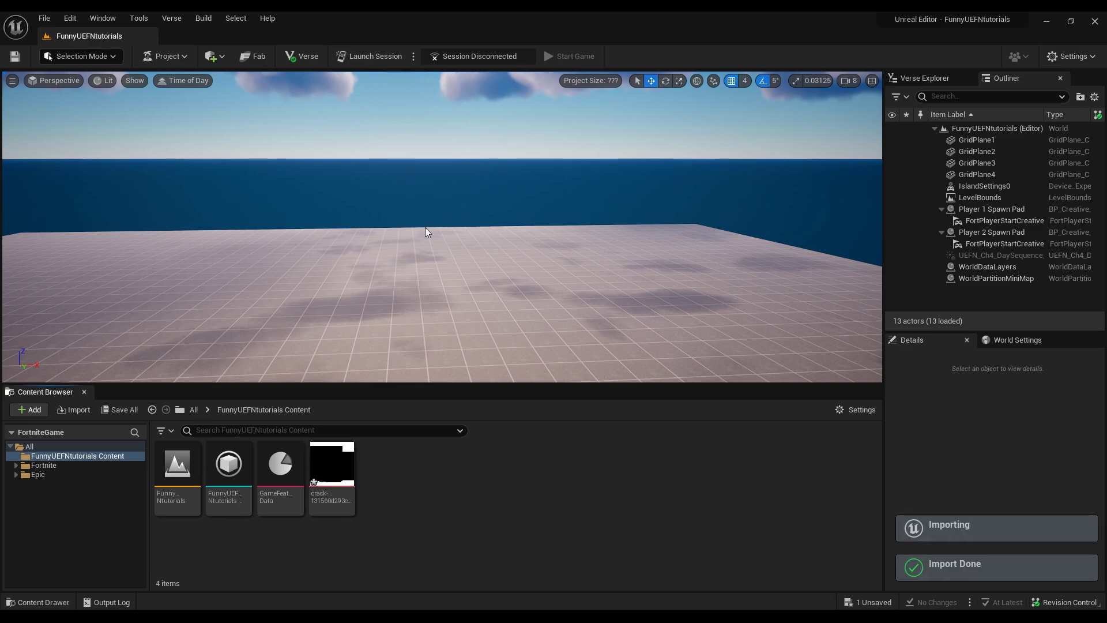
pyautogui.doubleClick(332, 470)
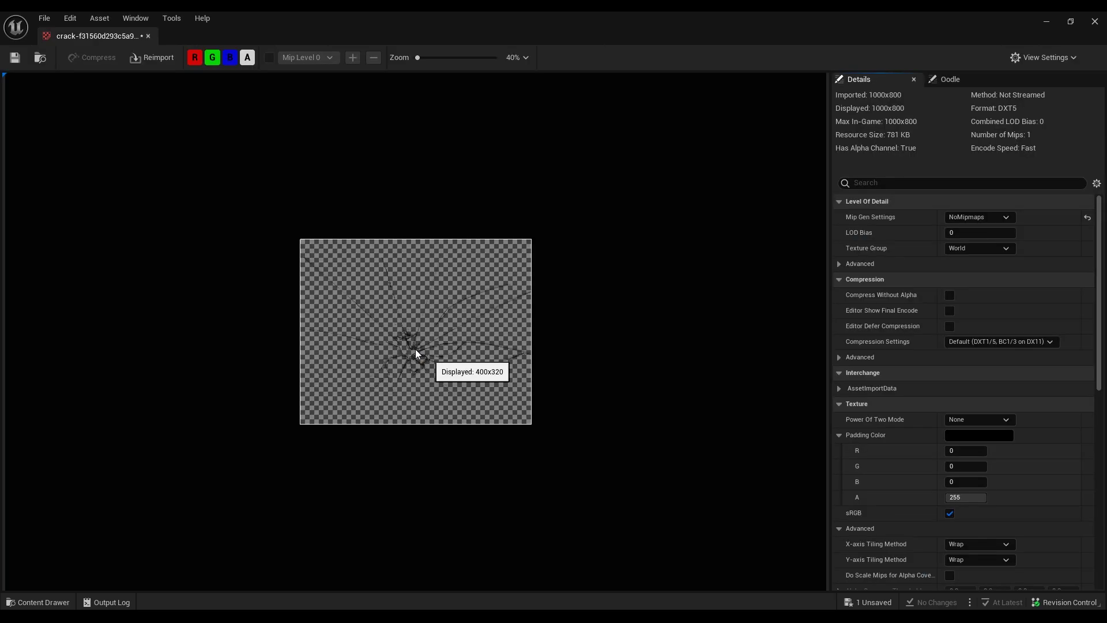
pyautogui.scroll(8, 414, 344)
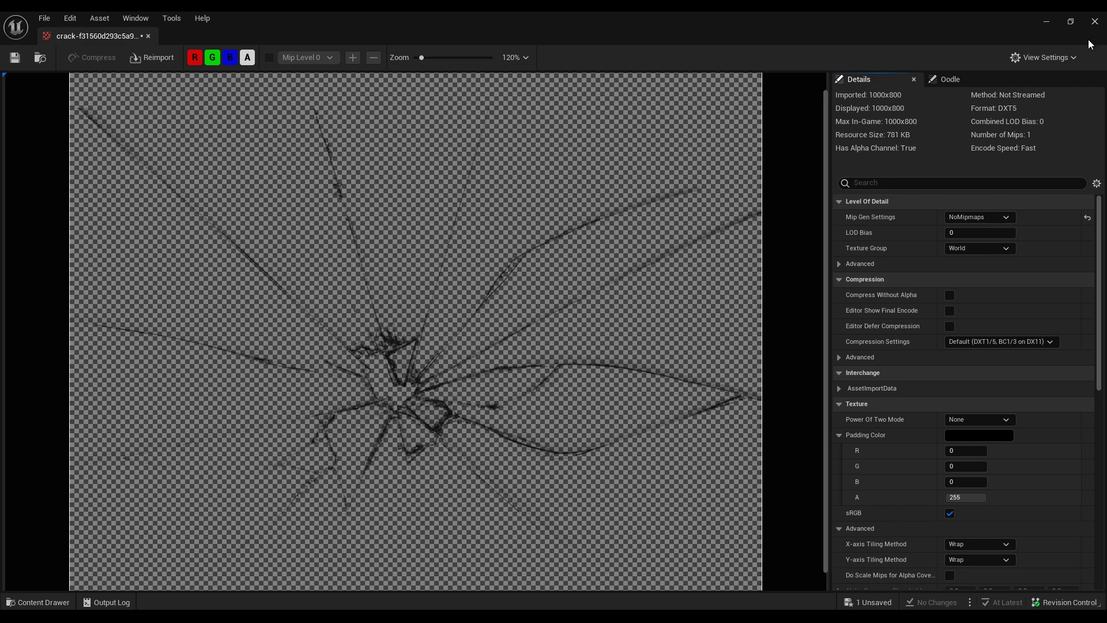
# Reopen the crack texture and dock its editor as a tab in the main tab bar
pyautogui.click(1097, 24)
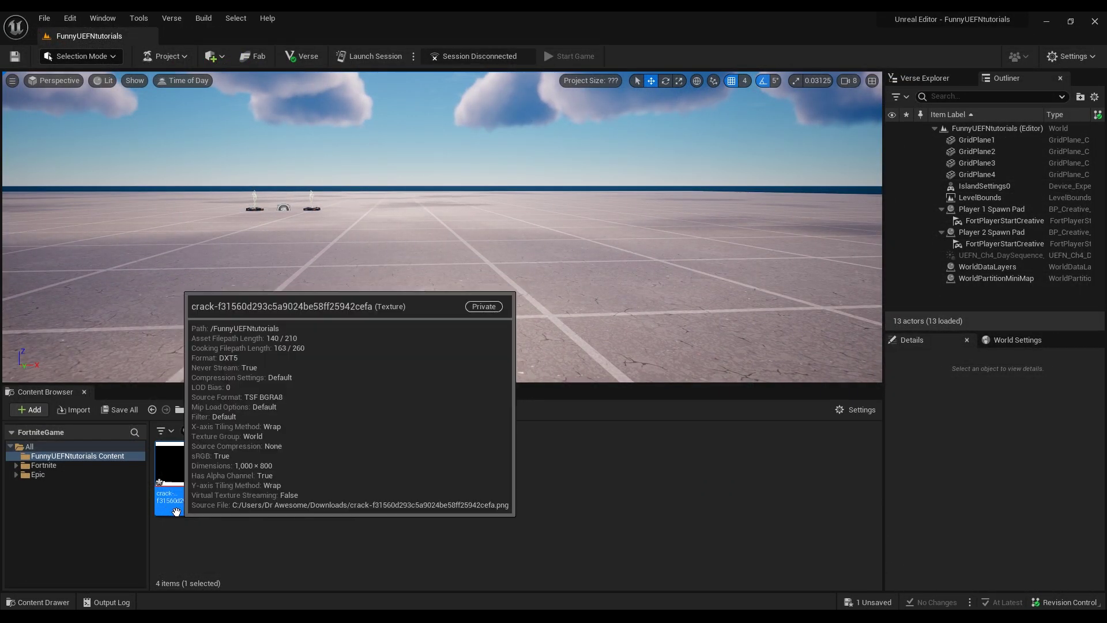
pyautogui.doubleClick(177, 451)
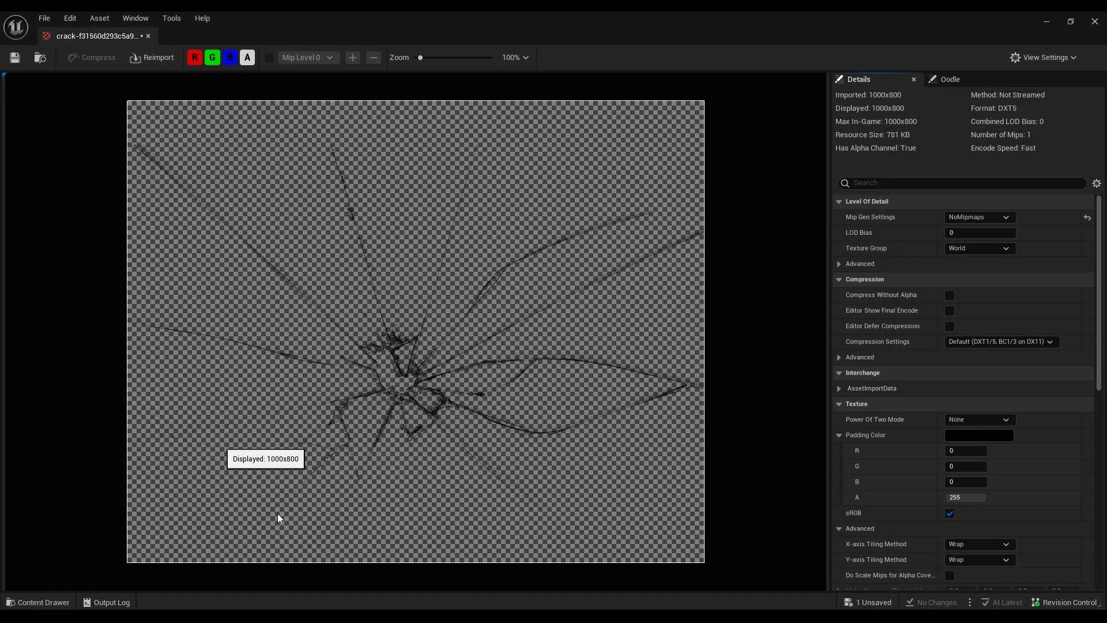
pyautogui.moveTo(60, 30); pyautogui.dragTo(195, 33)
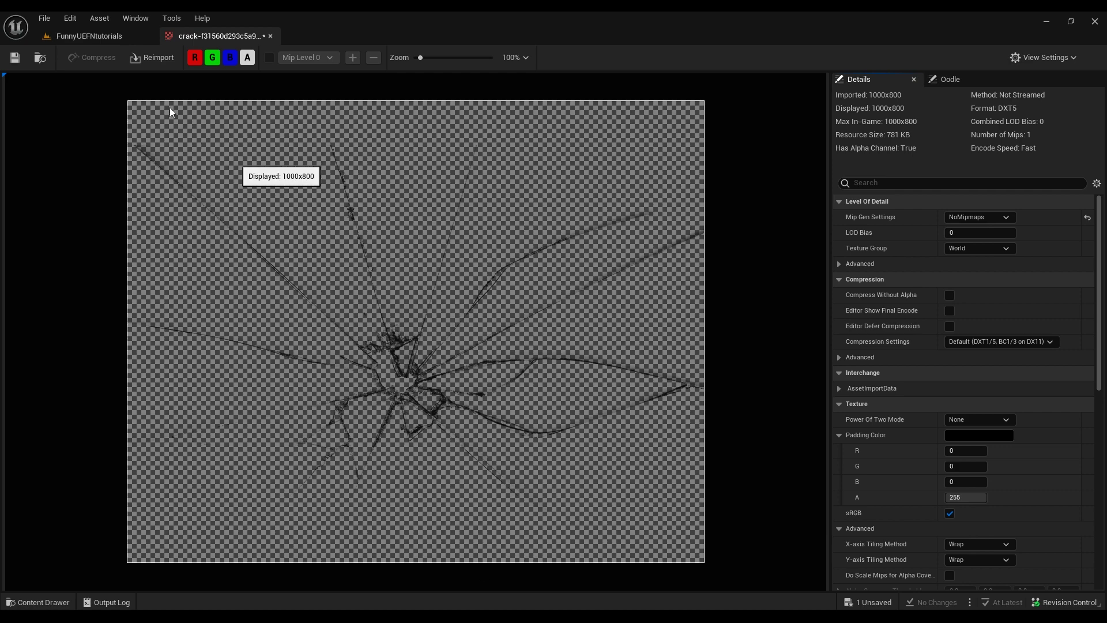
pyautogui.click(106, 37)
pyautogui.moveTo(170, 456)
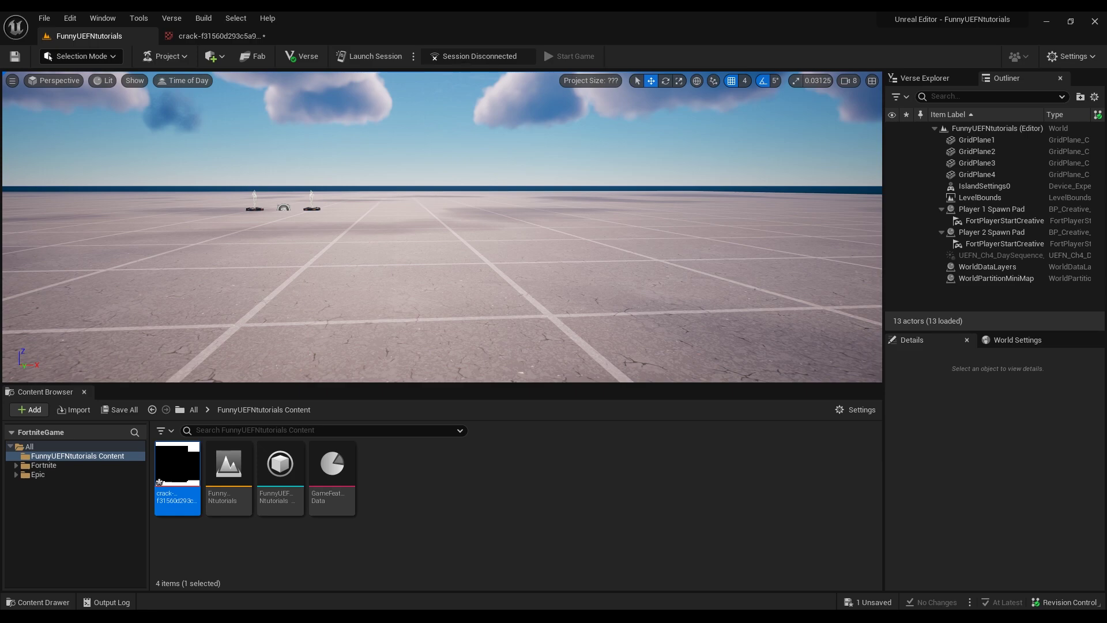
# Change the crack texture's compression from Grayscale to Displacementmap (G8/16), then return to the level
pyautogui.click(211, 37)
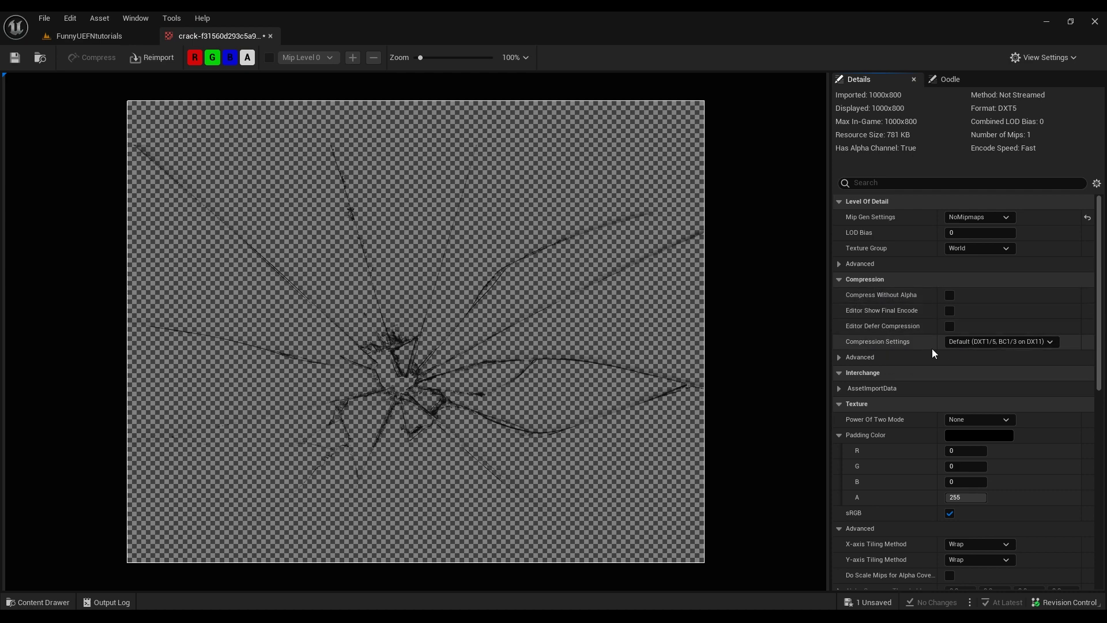
pyautogui.click(968, 344)
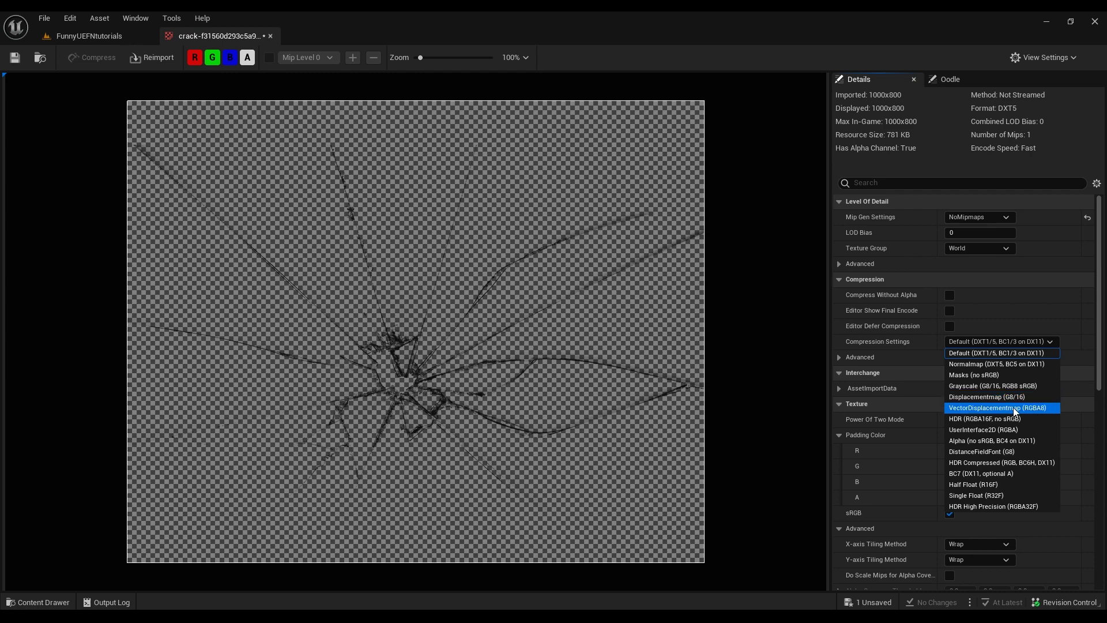
pyautogui.click(1008, 385)
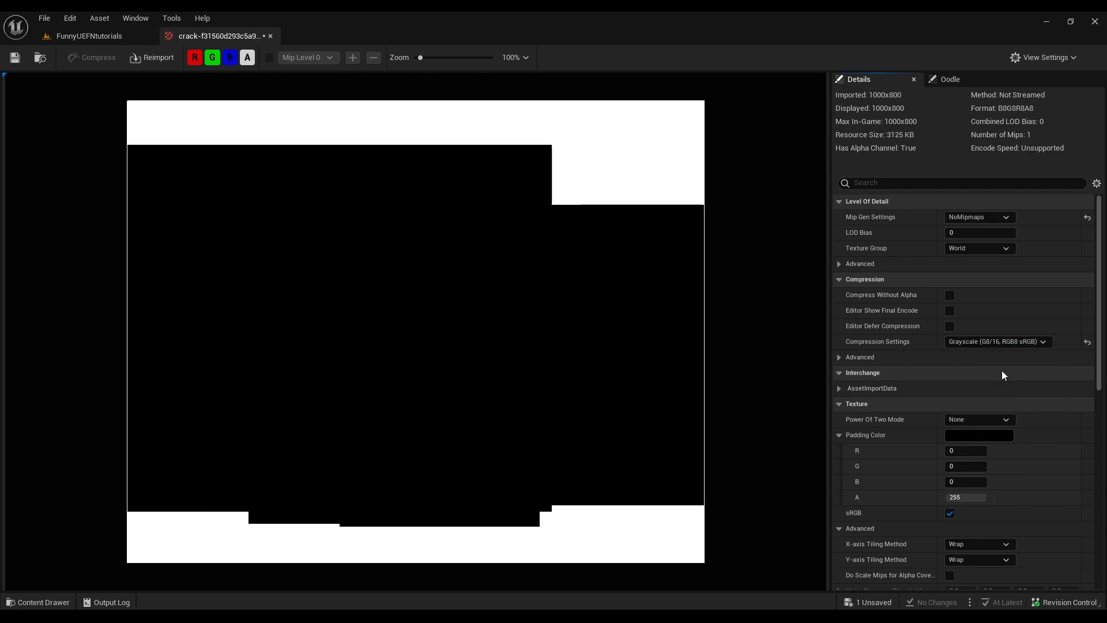
pyautogui.click(980, 342)
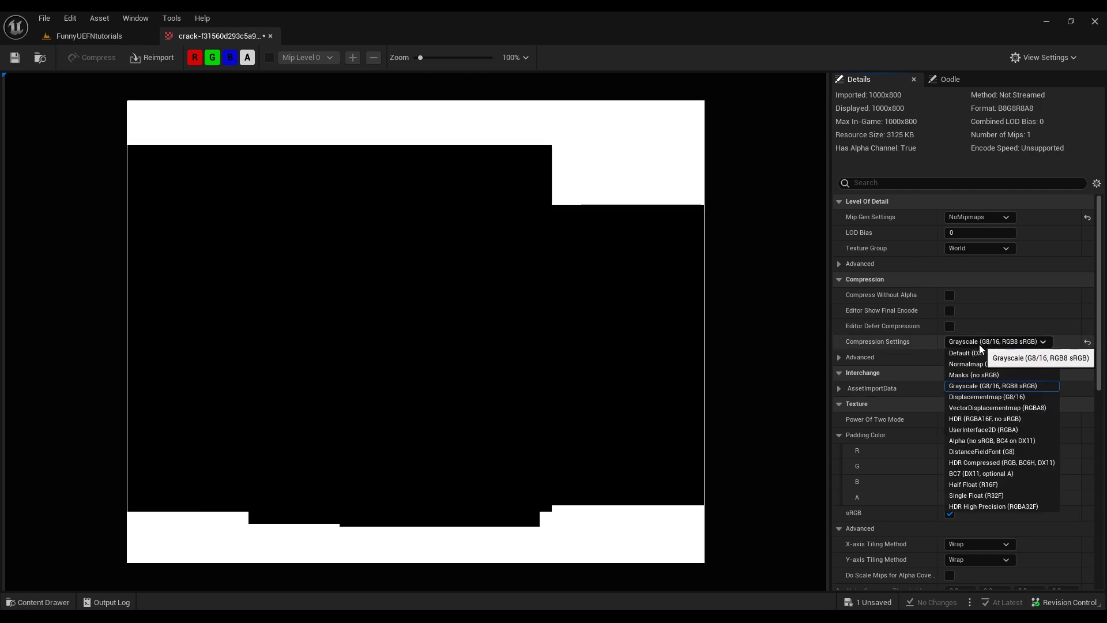
pyautogui.click(1008, 397)
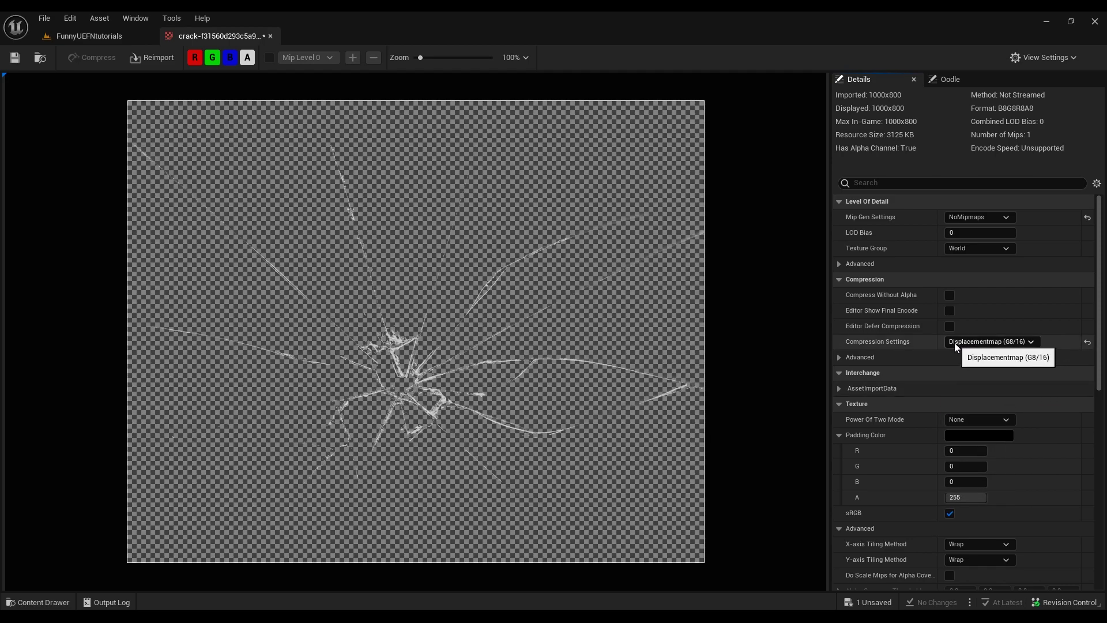
pyautogui.scroll(-2, 427, 353)
pyautogui.scroll(4, 439, 348)
pyautogui.scroll(-3, 438, 355)
pyautogui.scroll(3, 438, 355)
pyautogui.scroll(-1, 438, 355)
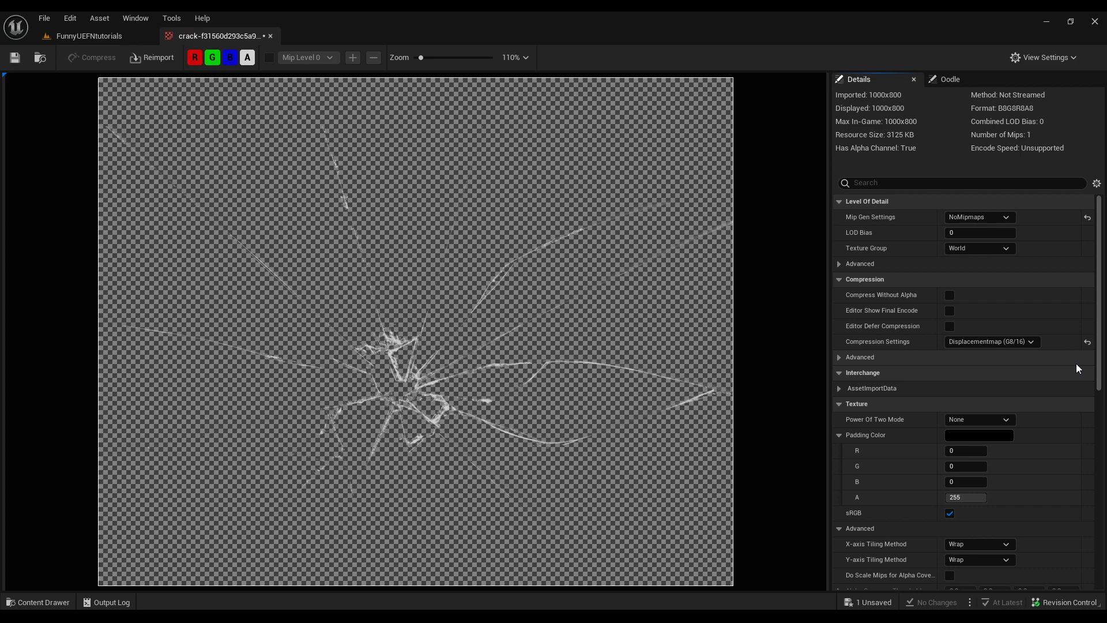
pyautogui.click(90, 35)
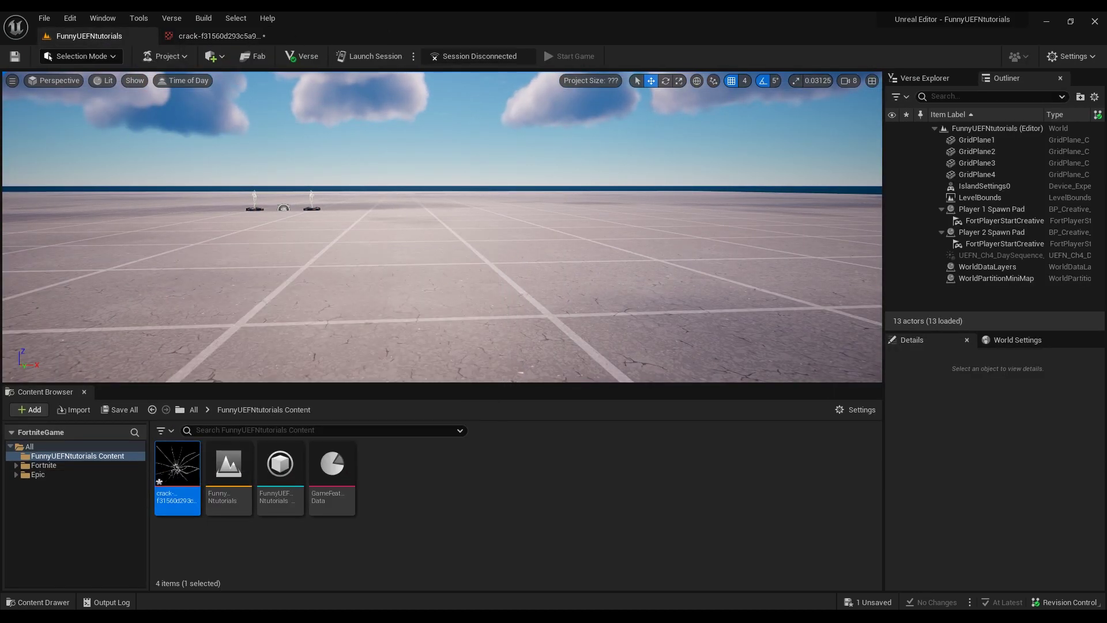
# Reposition the level view above the platform toward the spawn pads
pyautogui.click(440, 501)
pyautogui.moveTo(464, 198); pyautogui.dragTo(475, 323, button='right')
pyautogui.press('w')
pyautogui.press('w')
pyautogui.press('w')
pyautogui.press('s')
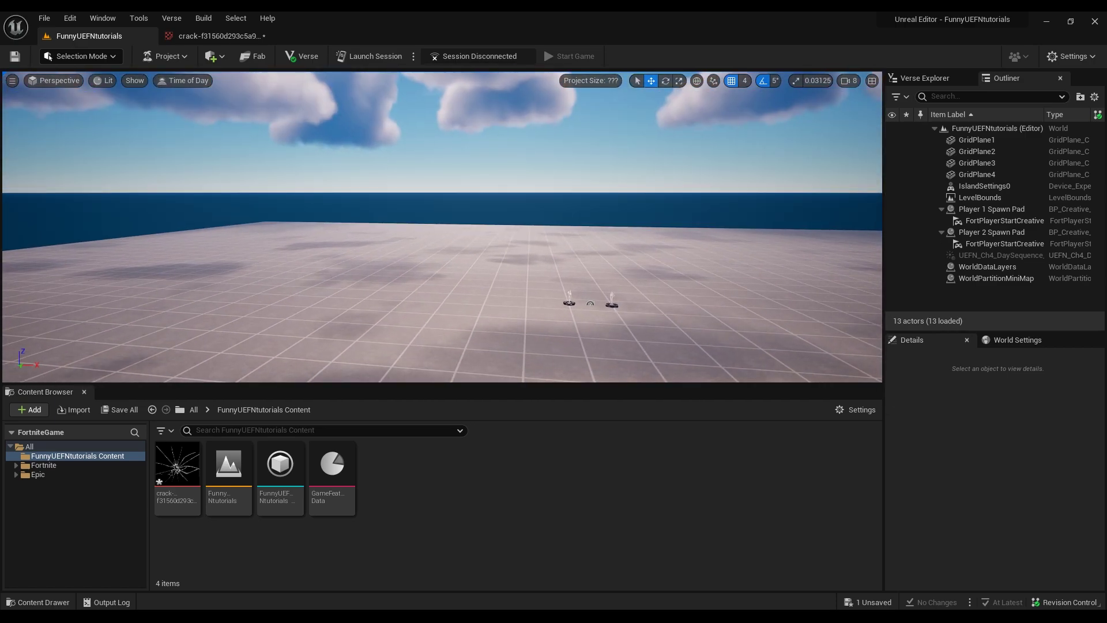
pyautogui.rightClick(439, 476)
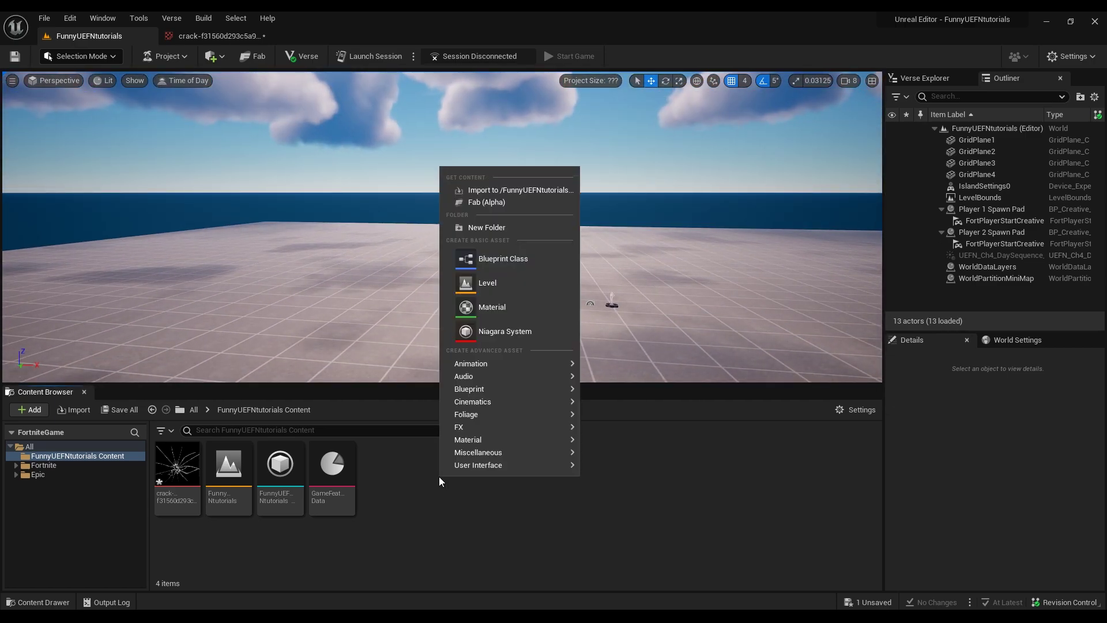
pyautogui.click(367, 483)
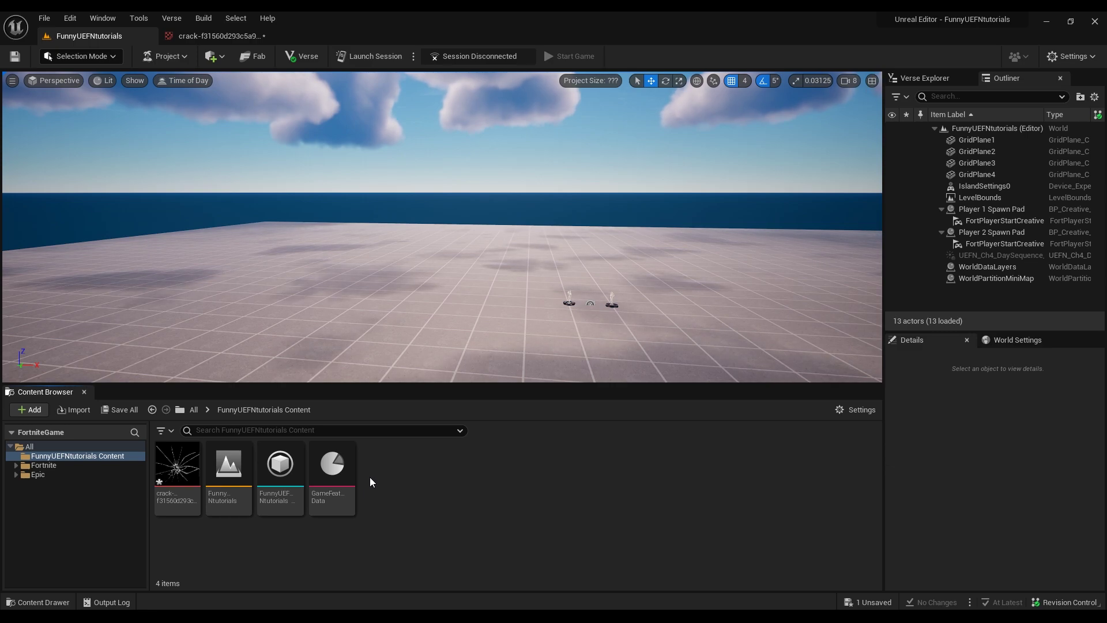
# From the Content Browser's Material menu, create a Material Parameter Collection named Rift_Collection
pyautogui.rightClick(401, 482)
pyautogui.moveTo(403, 470)
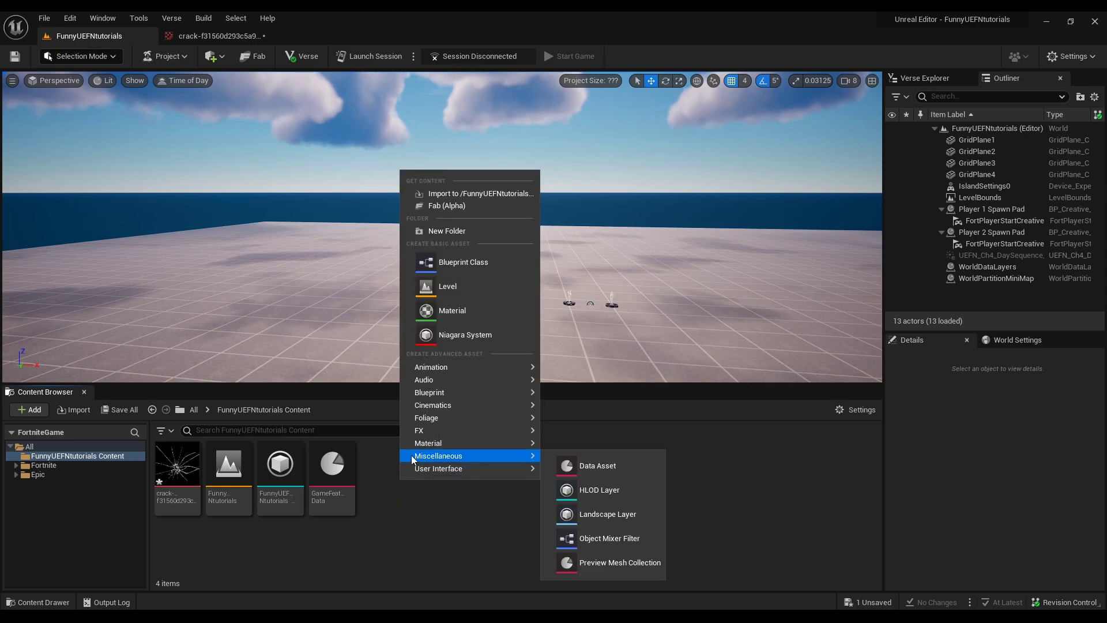
pyautogui.moveTo(454, 444)
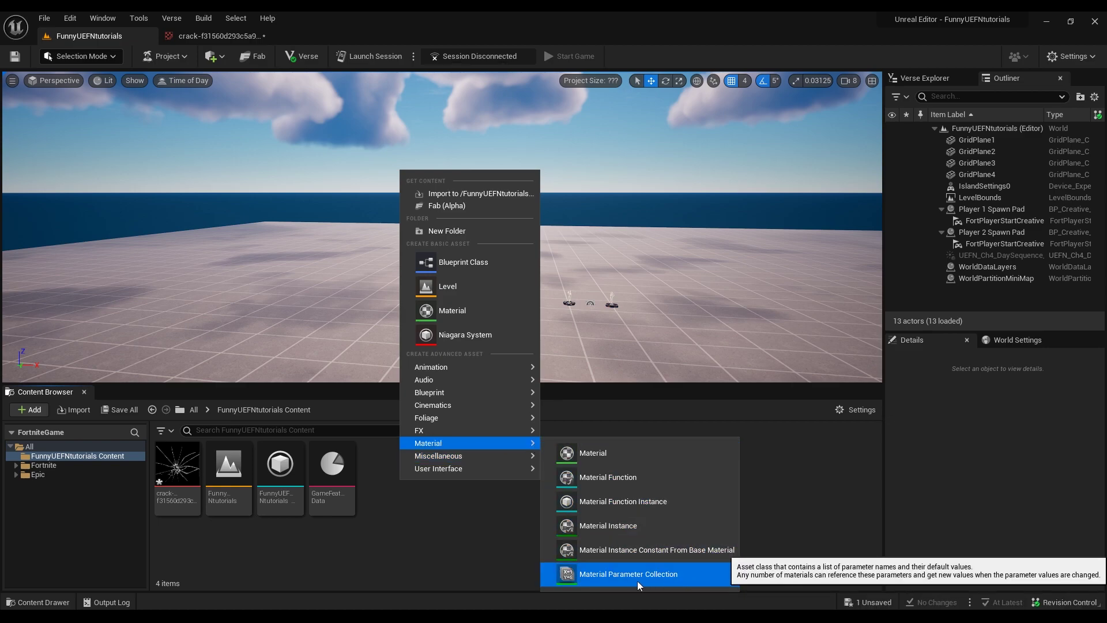
pyautogui.click(613, 578)
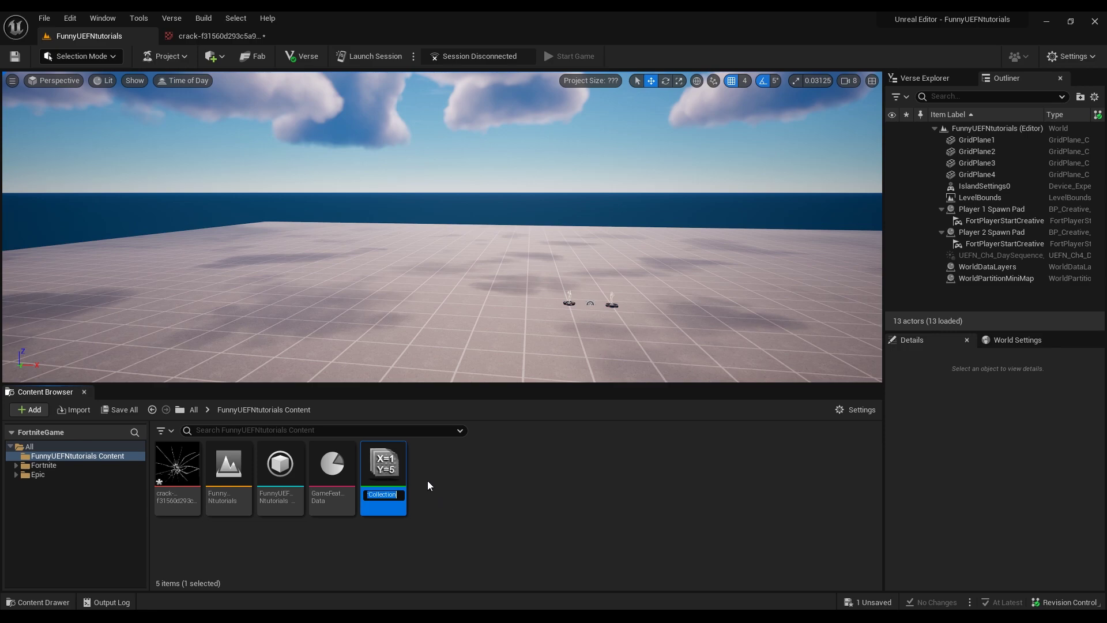
pyautogui.write('Rift')
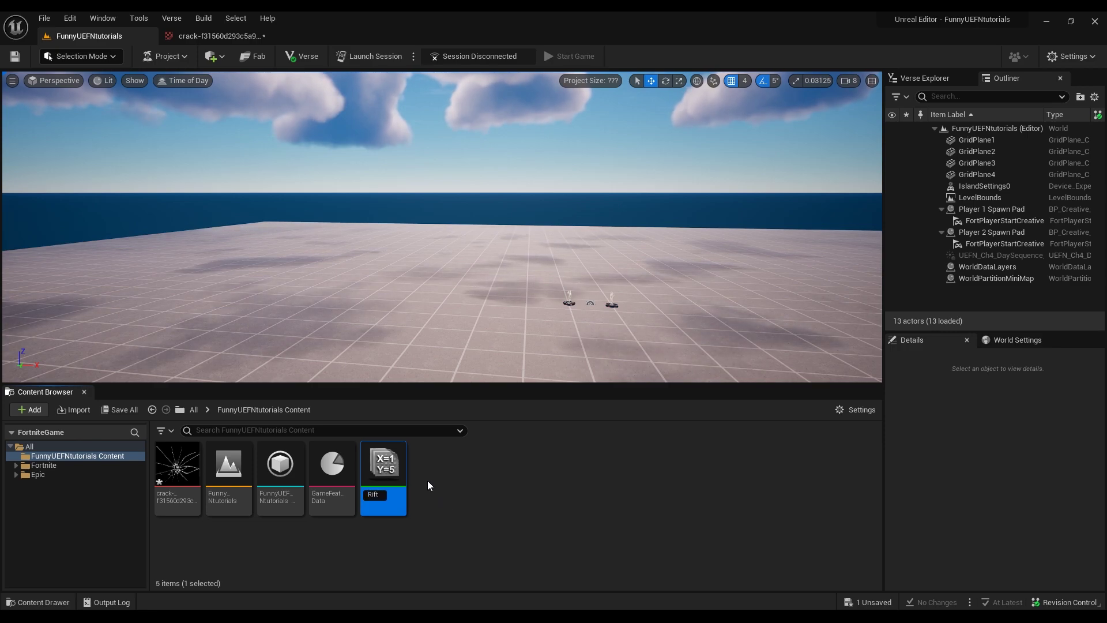
pyautogui.write('_C')
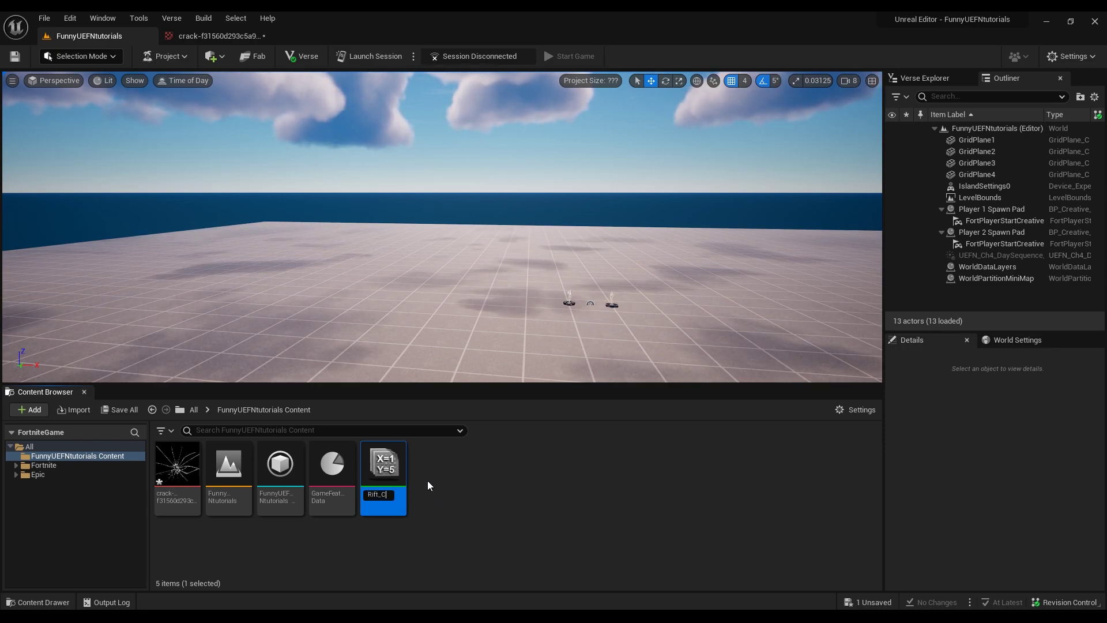
pyautogui.press('BackSpace')
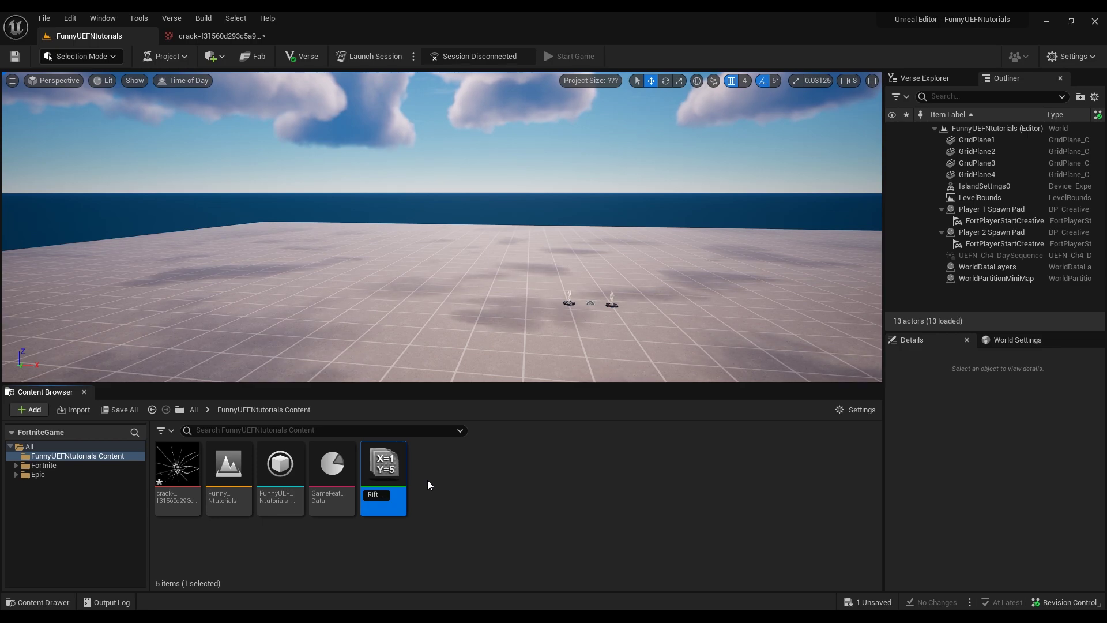
pyautogui.write('Colle')
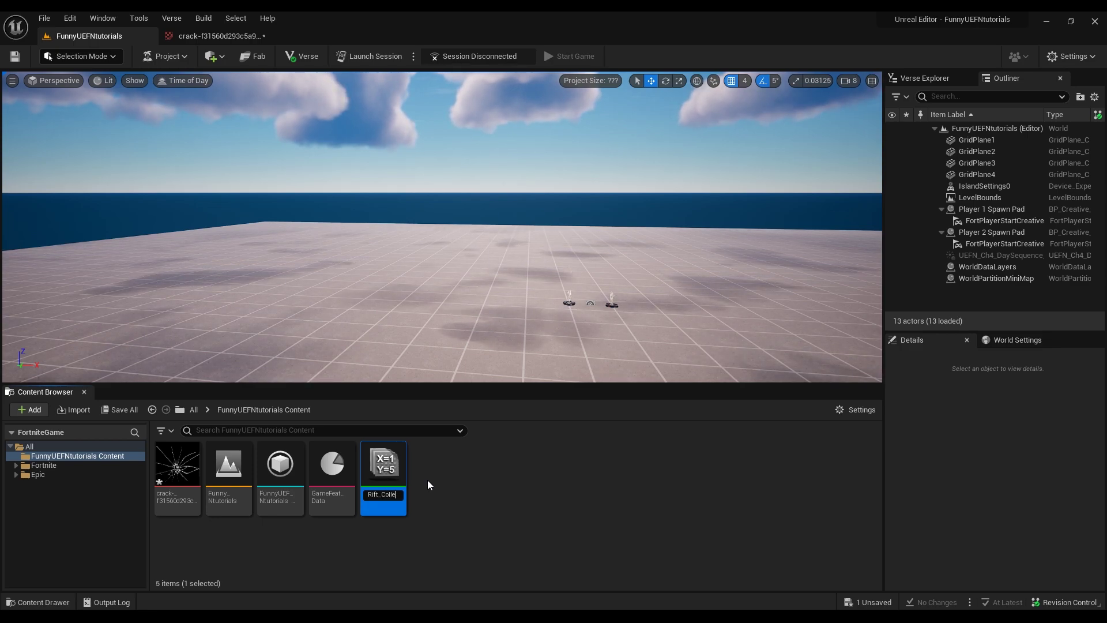
pyautogui.write('ction')
pyautogui.press('Return')
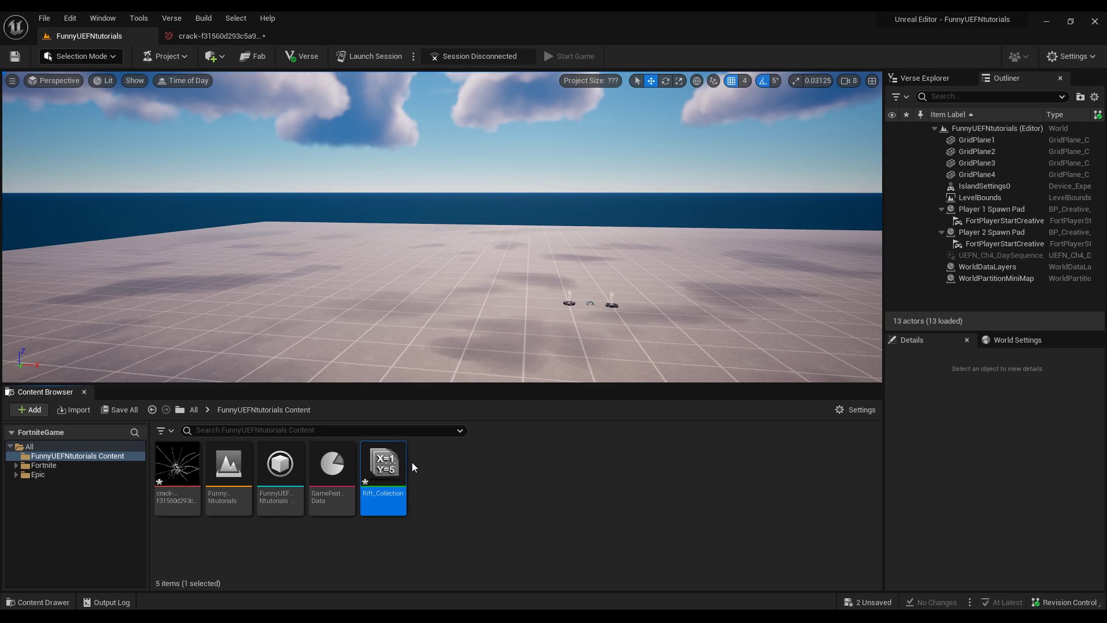
# In Rift_Collection, add a scalar parameter named 'Rift grow/shrink' (default 0.0), then return to the level
pyautogui.doubleClick(395, 469)
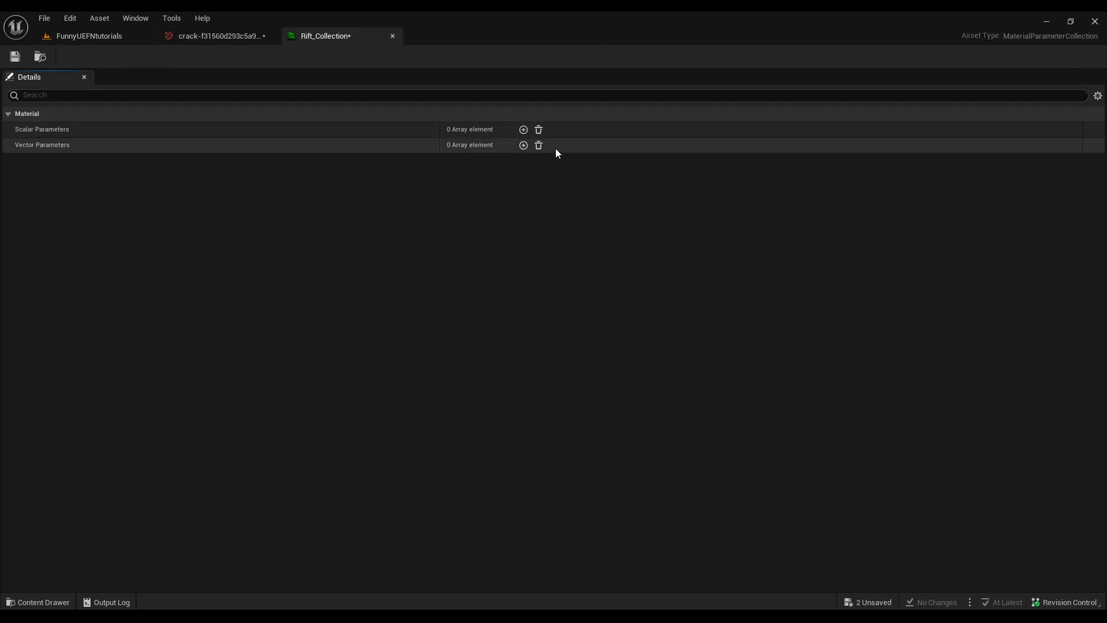
pyautogui.click(523, 129)
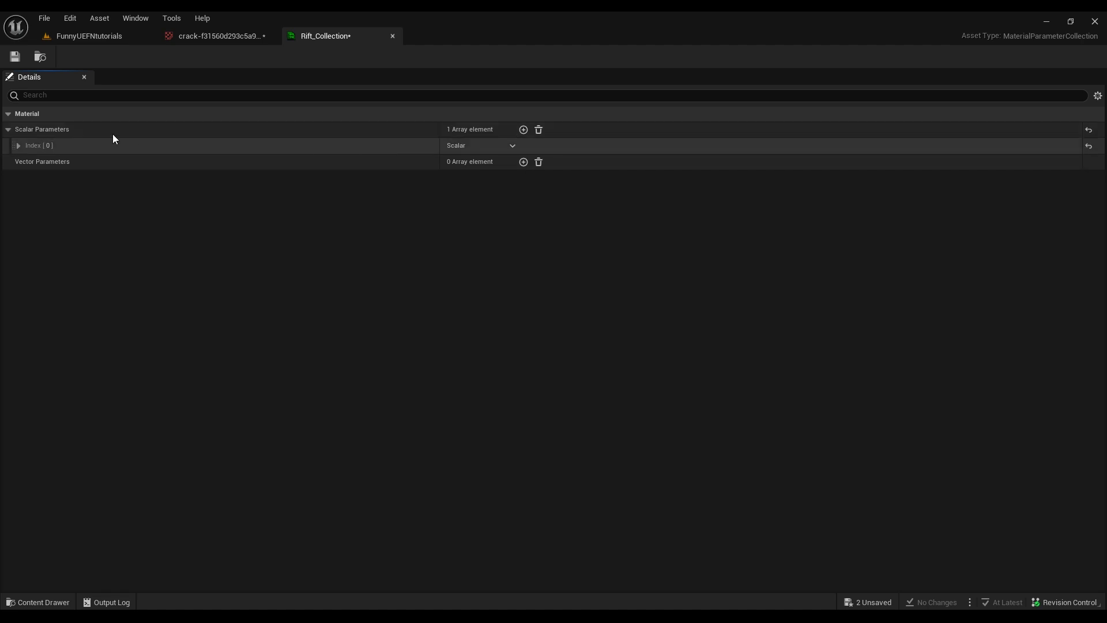
pyautogui.click(19, 146)
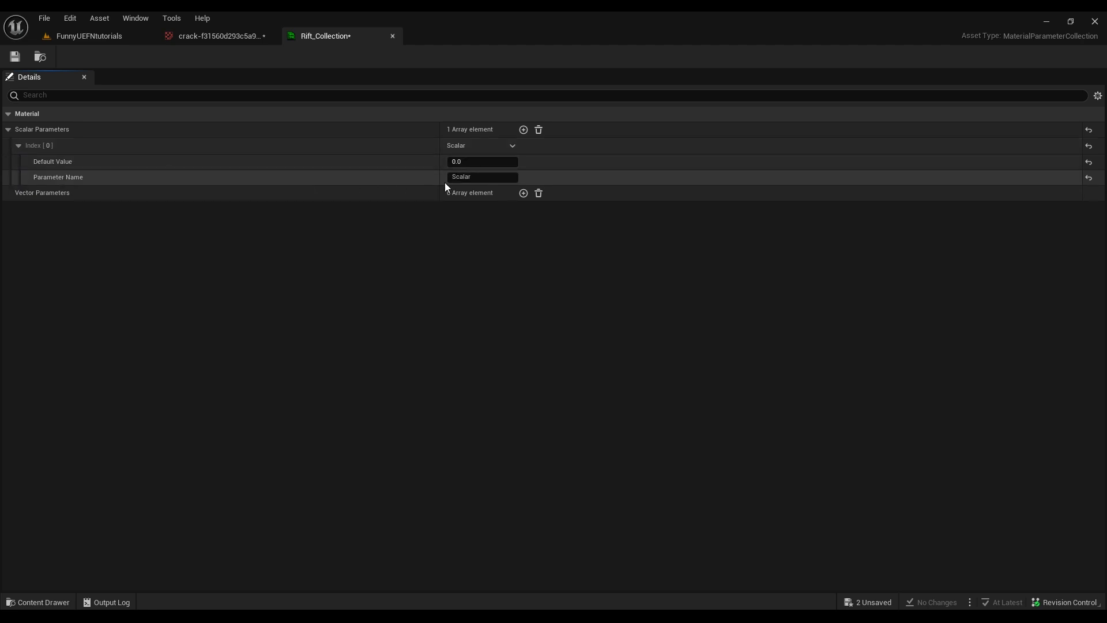
pyautogui.click(464, 177)
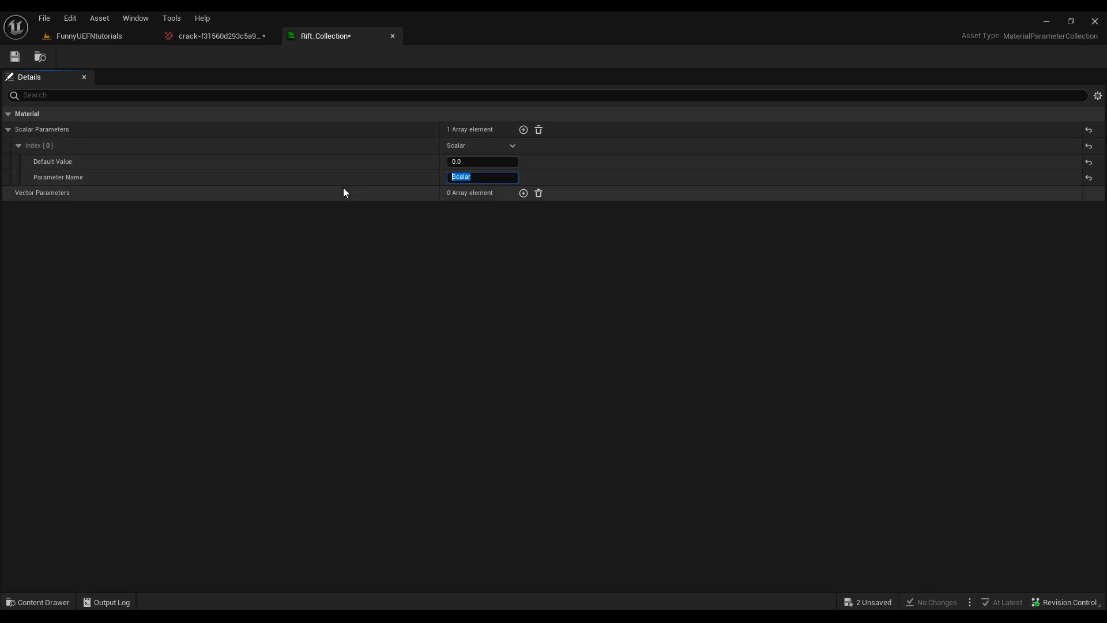
pyautogui.write('Rift grow/shriknk')
pyautogui.press('Return')
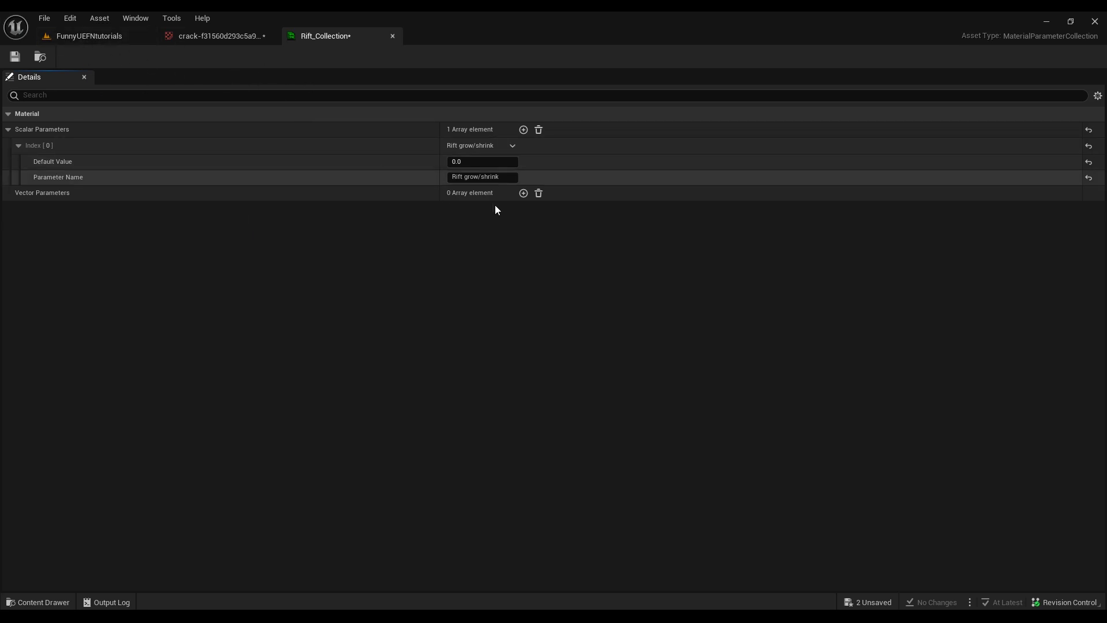
pyautogui.click(127, 39)
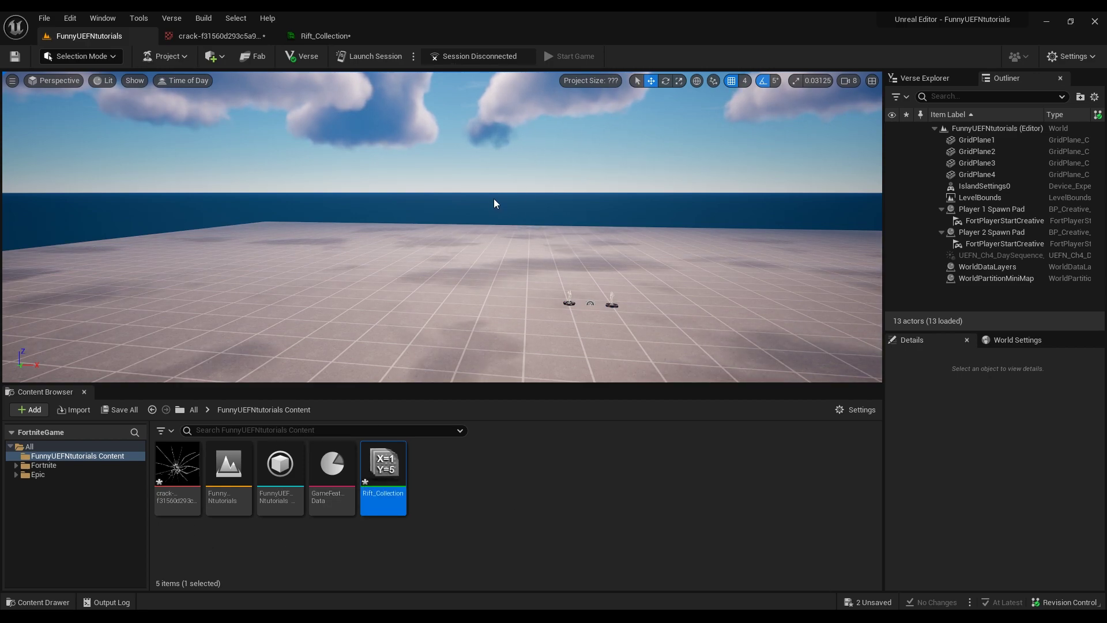
# Create a basic Material asset in the Content Browser and name it 'Rift'
pyautogui.moveTo(493, 200); pyautogui.dragTo(495, 248, button='right')
pyautogui.rightClick(497, 499)
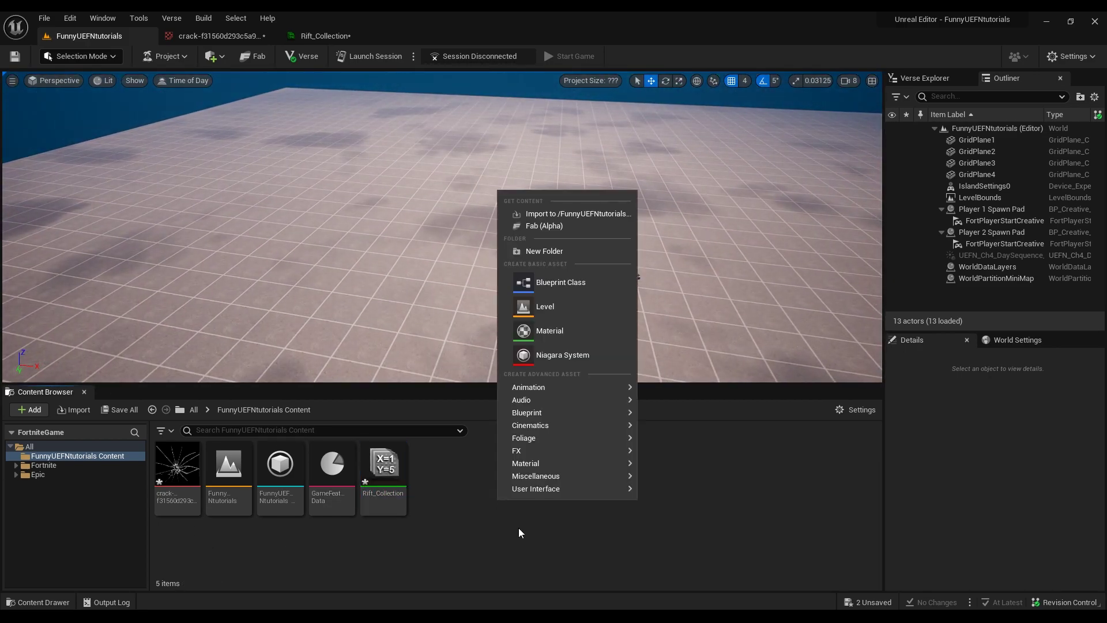
pyautogui.moveTo(557, 465)
pyautogui.click(507, 525)
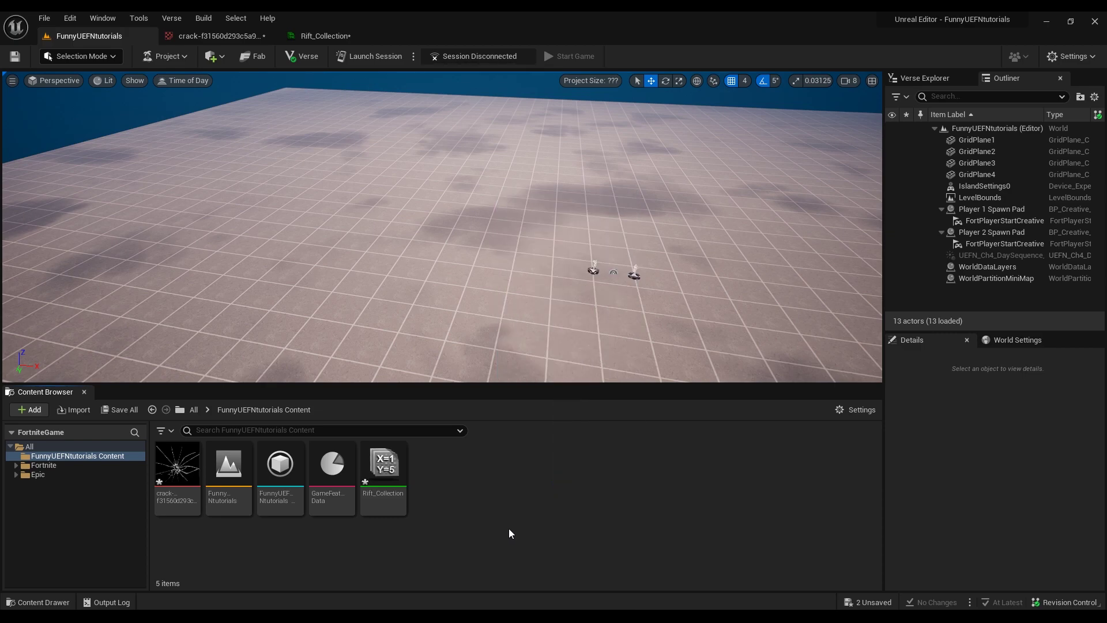
pyautogui.rightClick(462, 482)
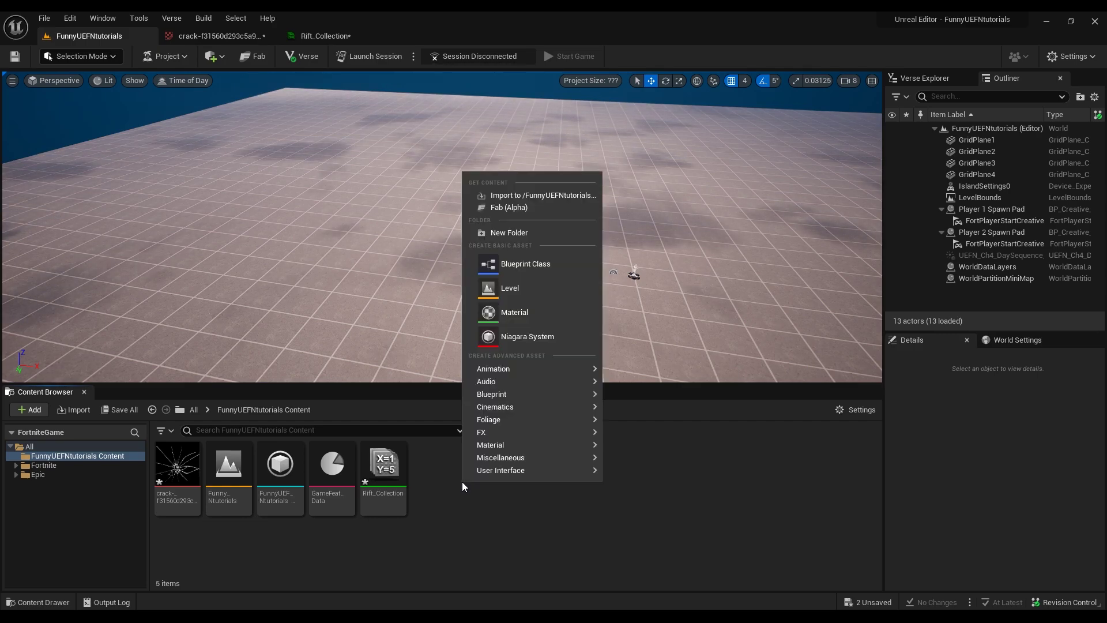
pyautogui.click(461, 534)
pyautogui.rightClick(438, 510)
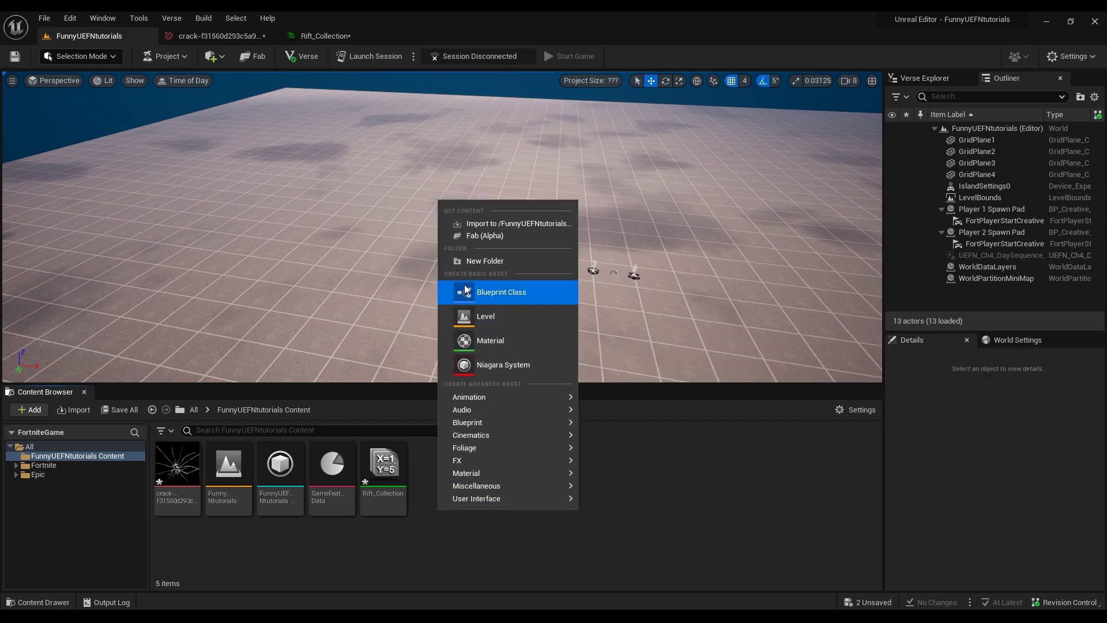
pyautogui.click(490, 340)
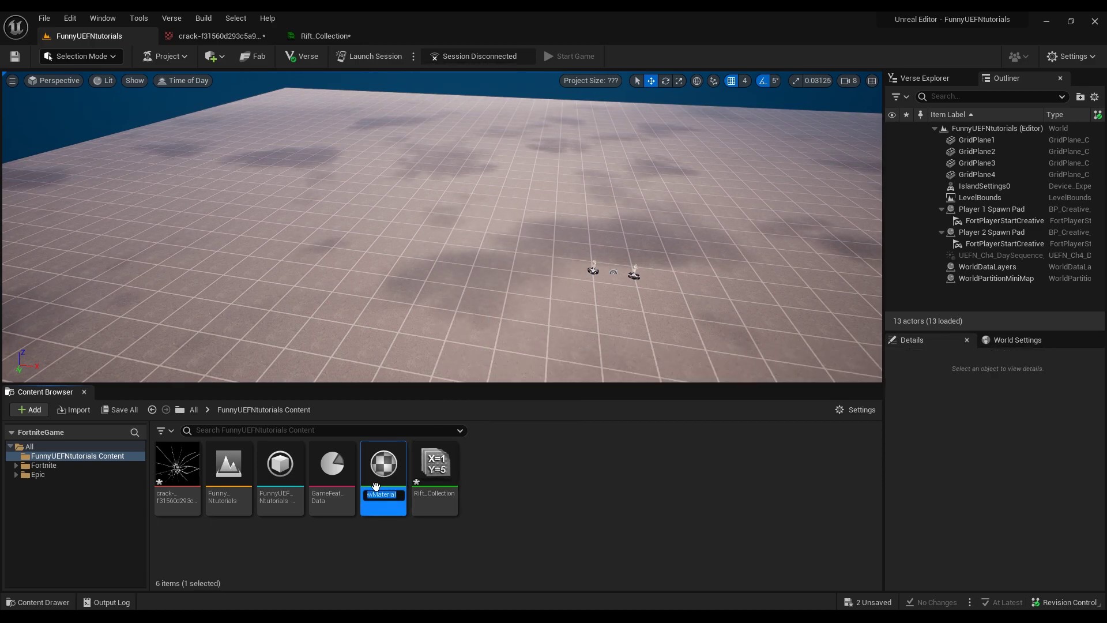
pyautogui.write('Rift')
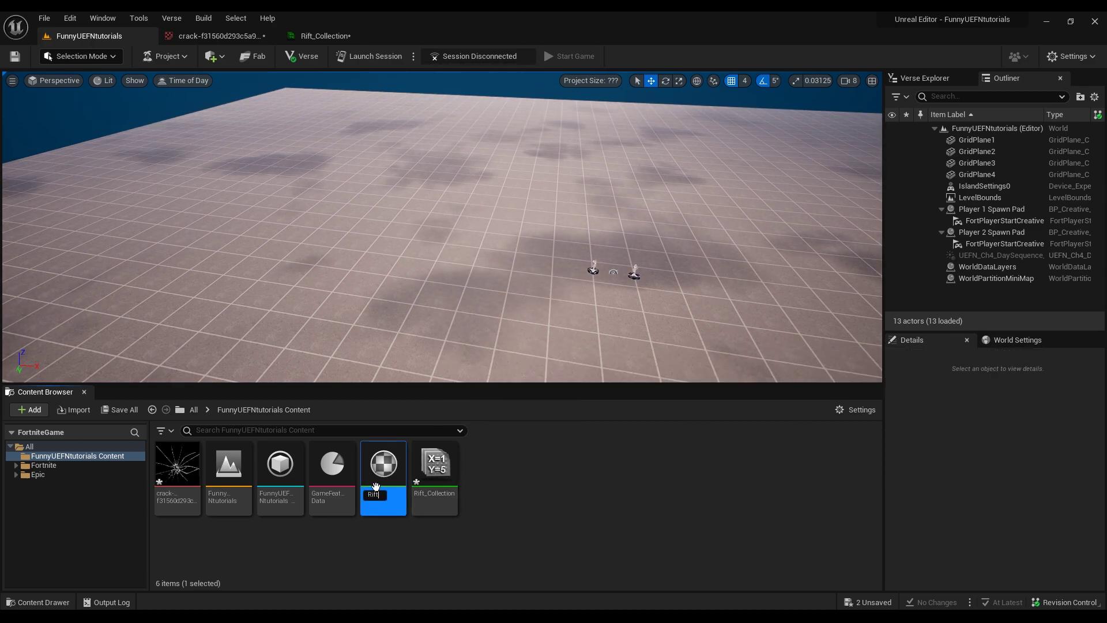
pyautogui.press('Return')
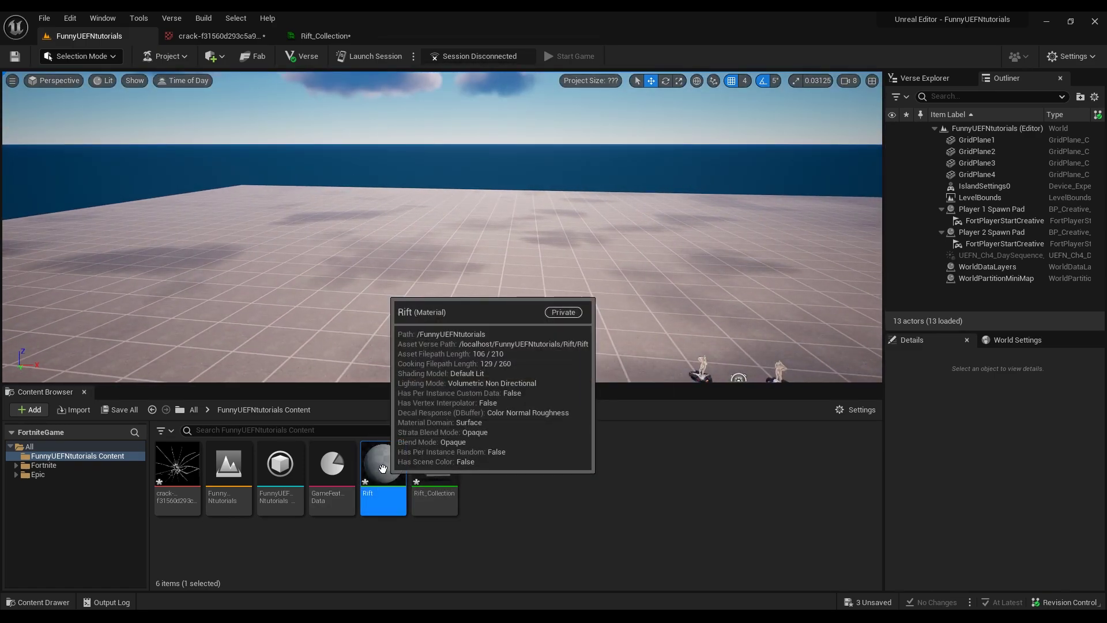
# Open the Rift material in the Material Editor and nudge its result node right
pyautogui.doubleClick(382, 469)
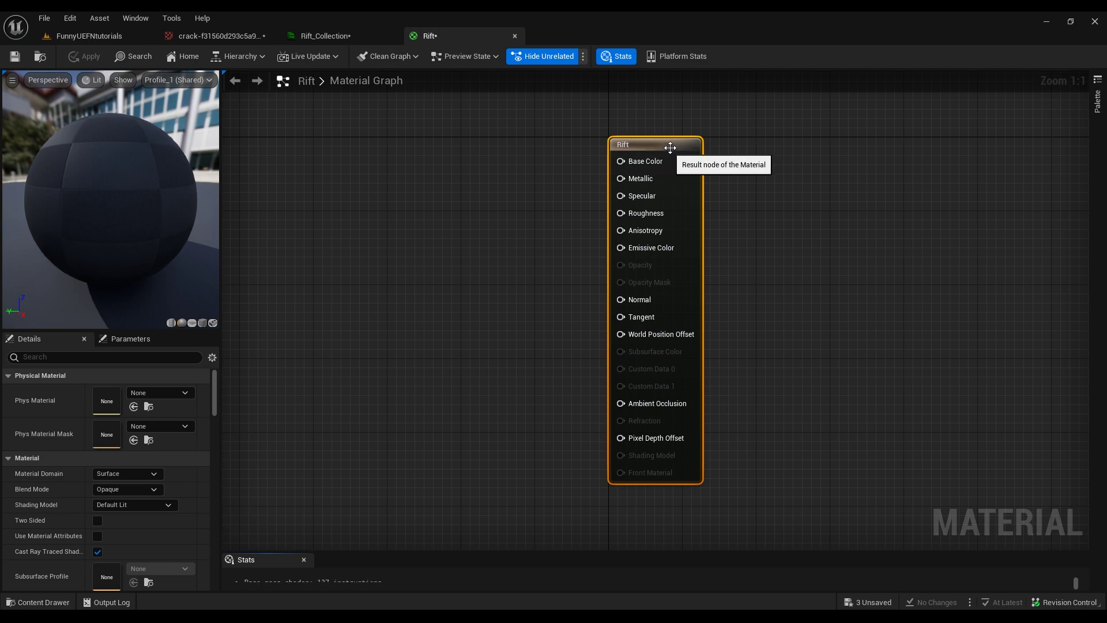
pyautogui.moveTo(671, 146); pyautogui.dragTo(718, 158)
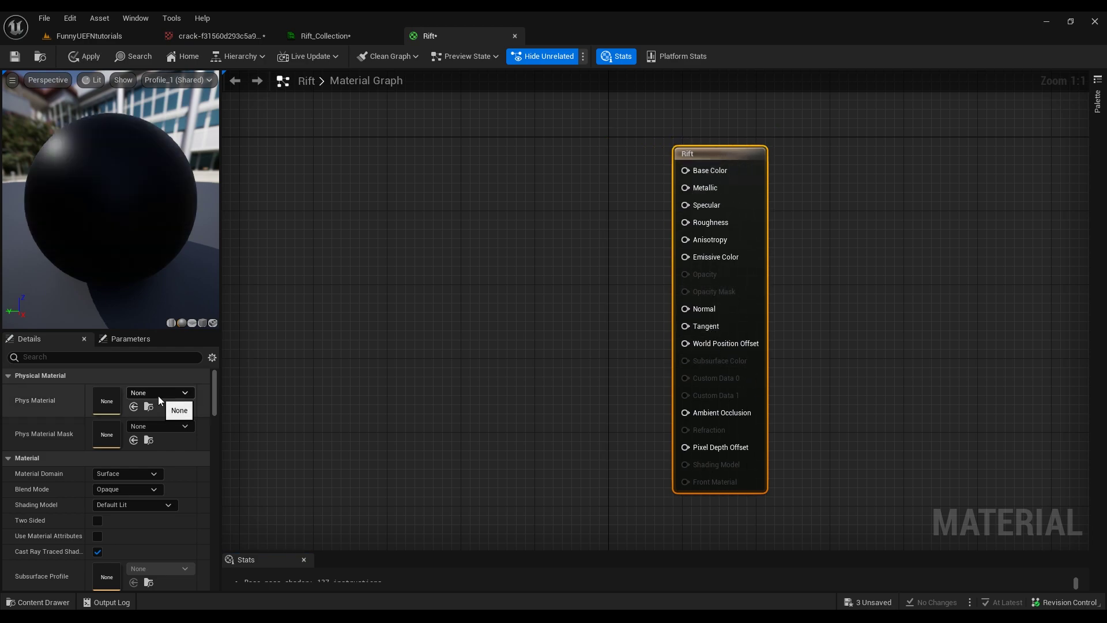
# Set the Rift material's Blend Mode to Masked after briefly trying Translucent
pyautogui.click(120, 473)
pyautogui.click(120, 473)
pyautogui.click(123, 490)
pyautogui.click(129, 520)
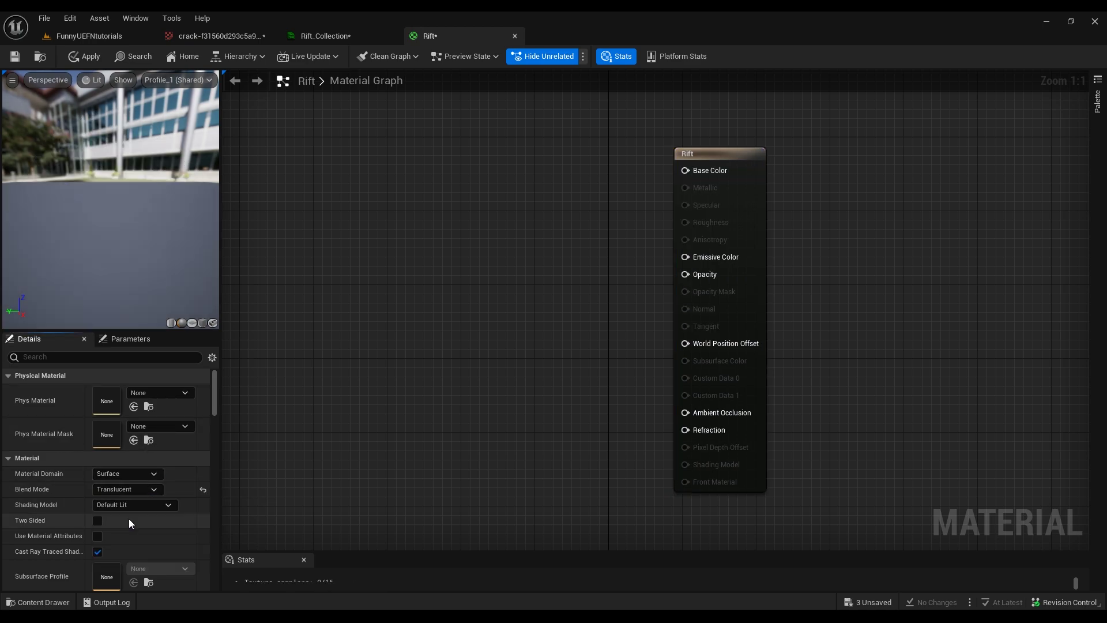
pyautogui.click(129, 492)
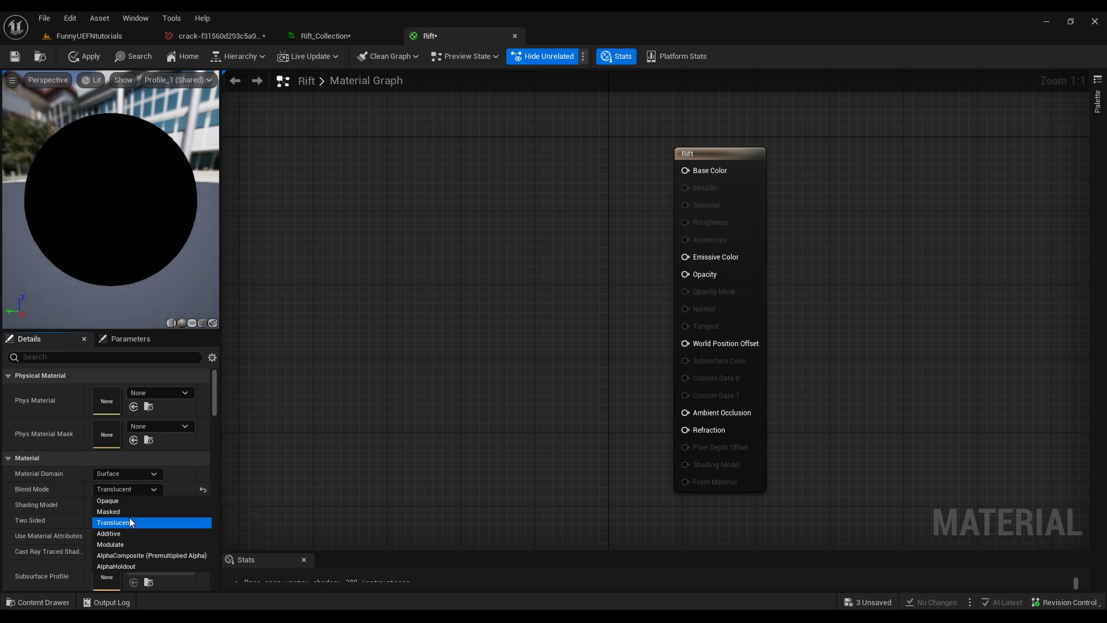
pyautogui.click(129, 517)
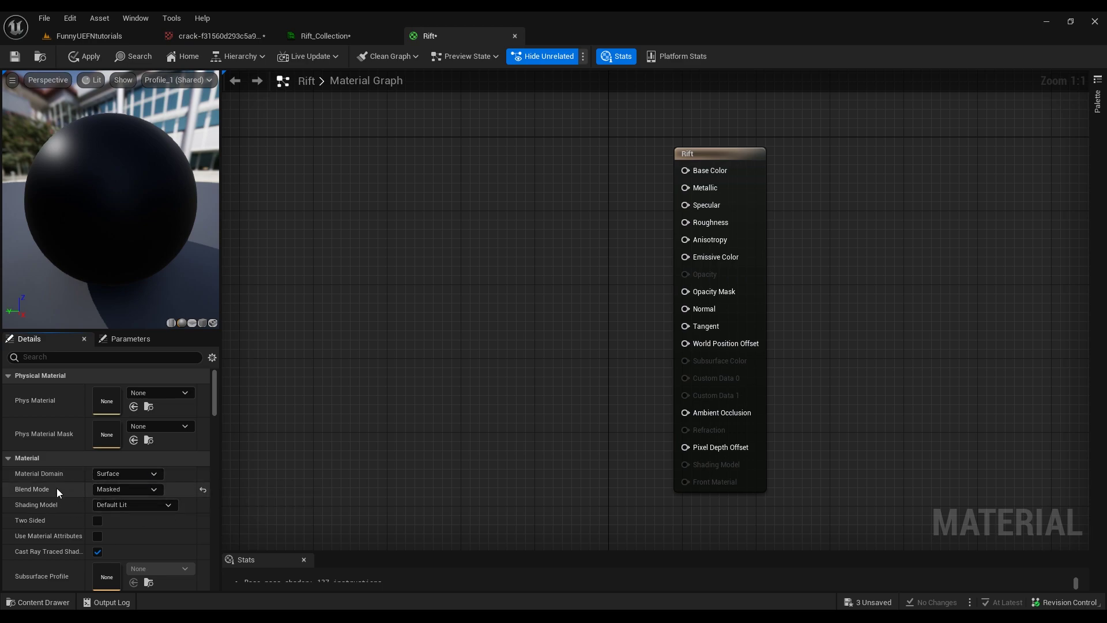
pyautogui.moveTo(524, 212); pyautogui.dragTo(693, 298, button='right')
# Add a Constant3Vector node near the result node, discarding a stray duplicate
pyautogui.moveTo(640, 248); pyautogui.dragTo(600, 290, button='right')
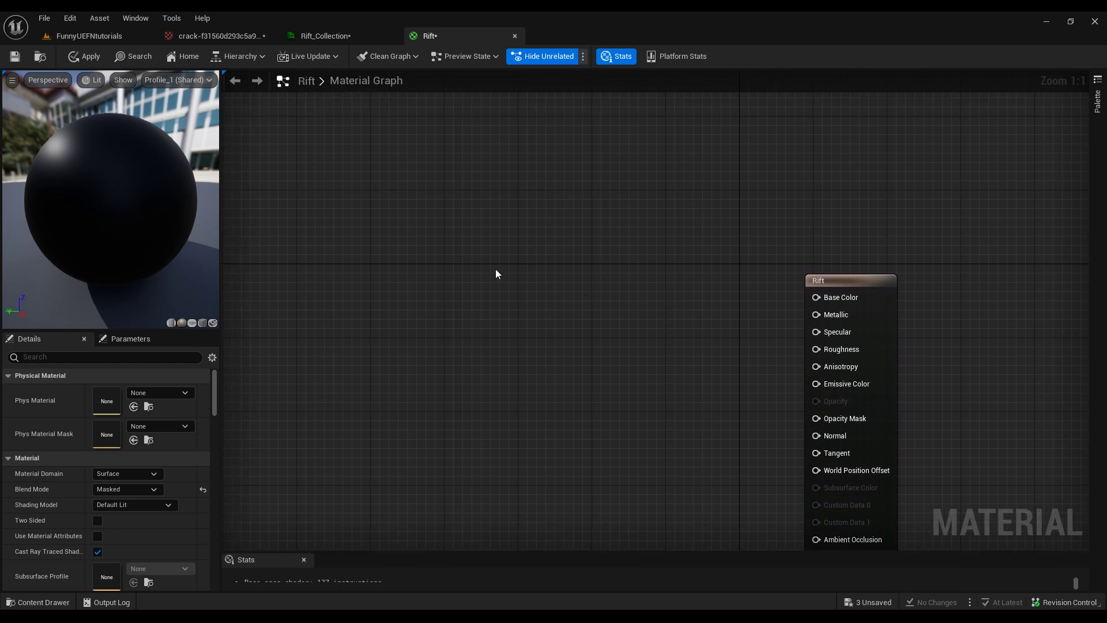
pyautogui.click(452, 226)
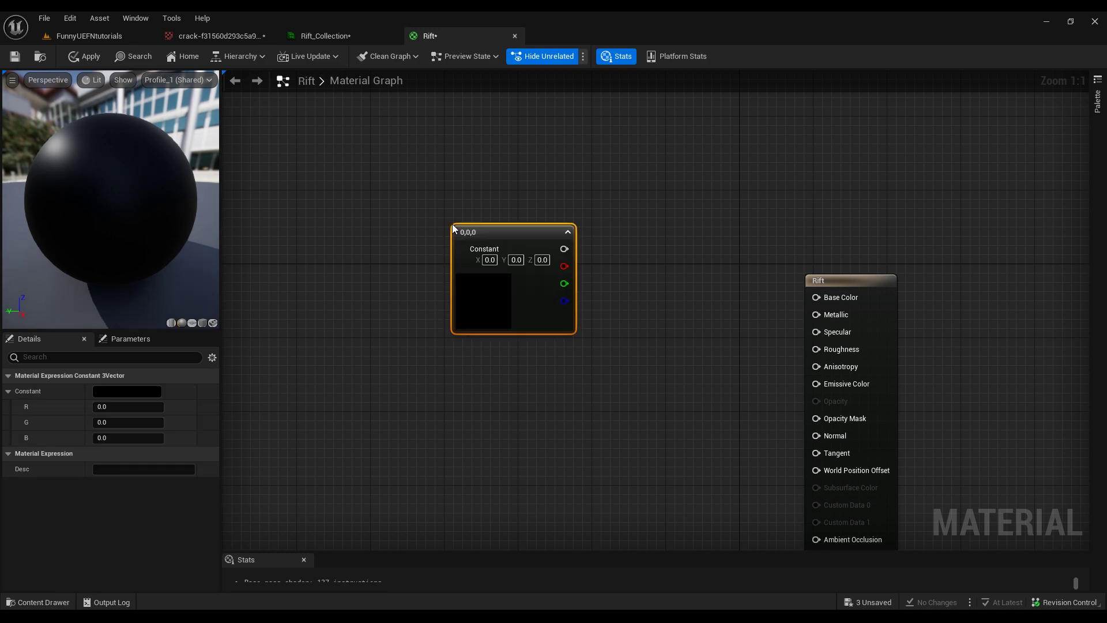
pyautogui.moveTo(536, 242); pyautogui.dragTo(455, 229)
pyautogui.moveTo(599, 236); pyautogui.dragTo(576, 245, button='right')
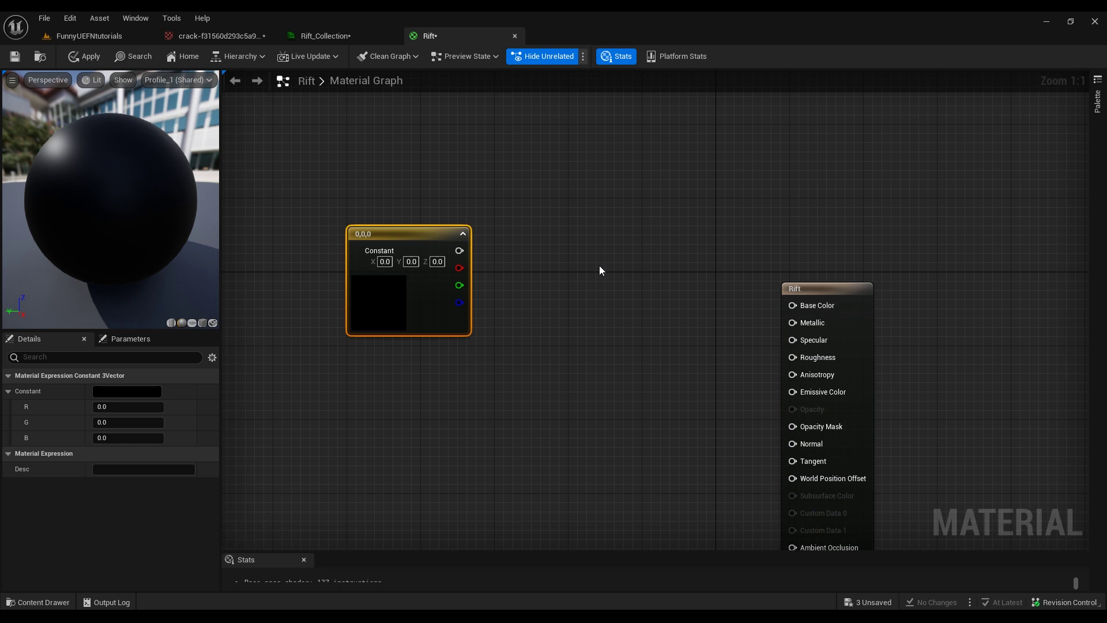
pyautogui.hotkey('ctrl', 'd')
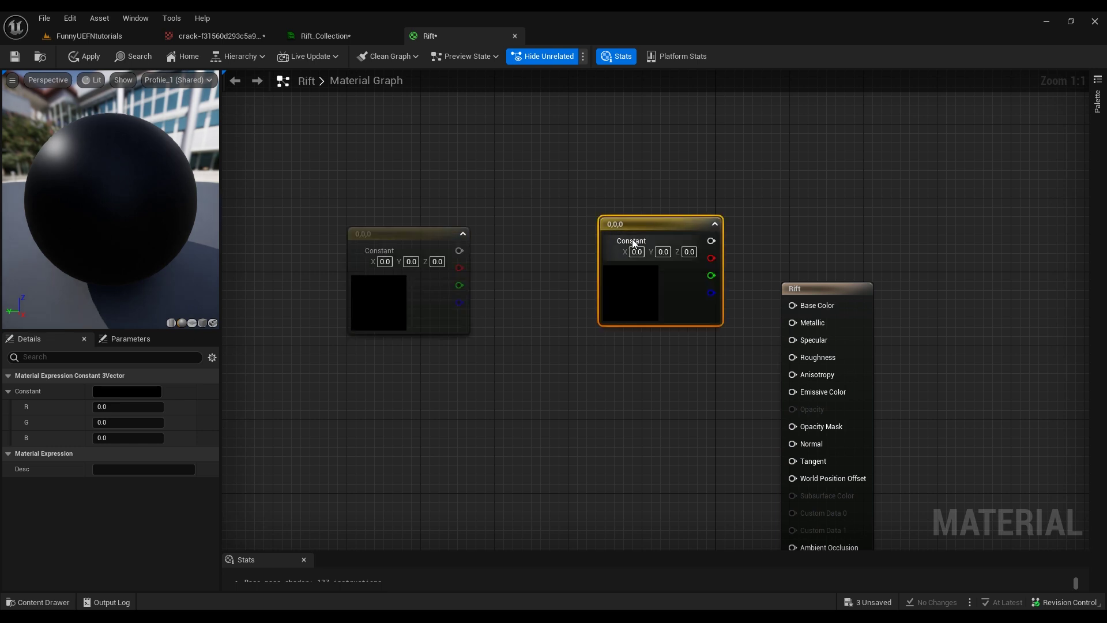
pyautogui.moveTo(648, 225); pyautogui.dragTo(563, 225)
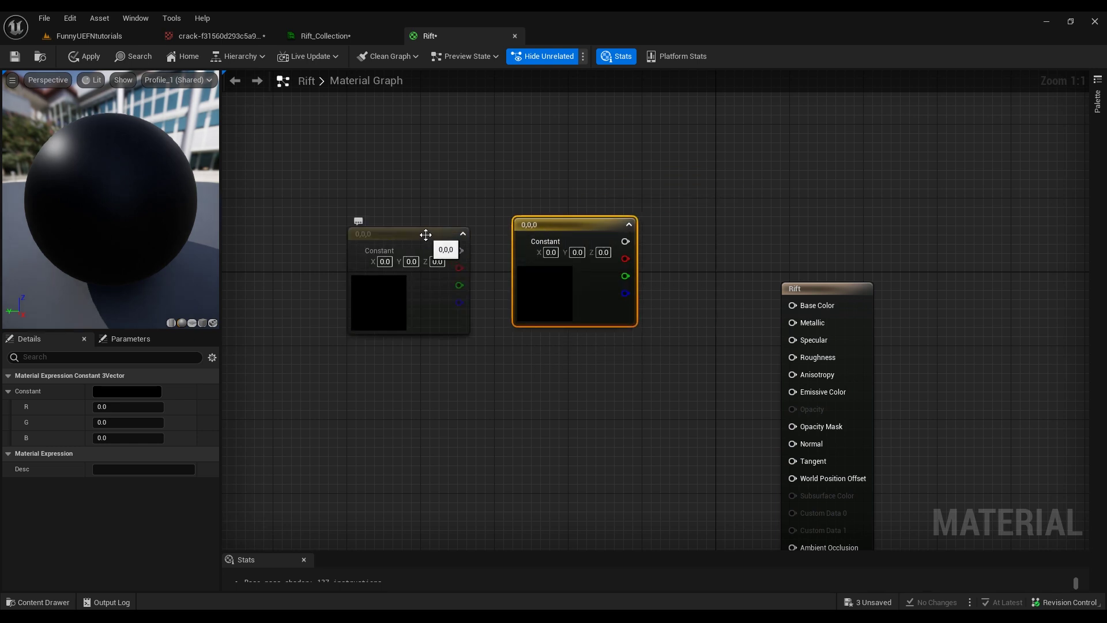
pyautogui.press('Delete')
pyautogui.moveTo(434, 232); pyautogui.dragTo(571, 256)
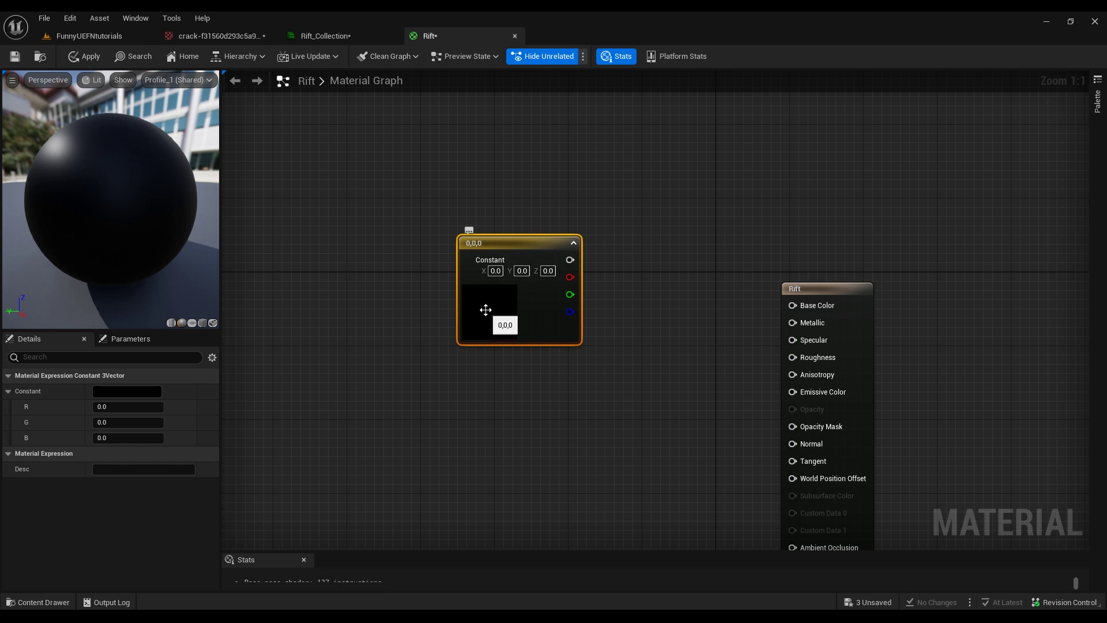
# Set the constant's colour to cyan (0, 0.86312, 1.0) in the Color Picker
pyautogui.click(132, 394)
pyautogui.click(149, 397)
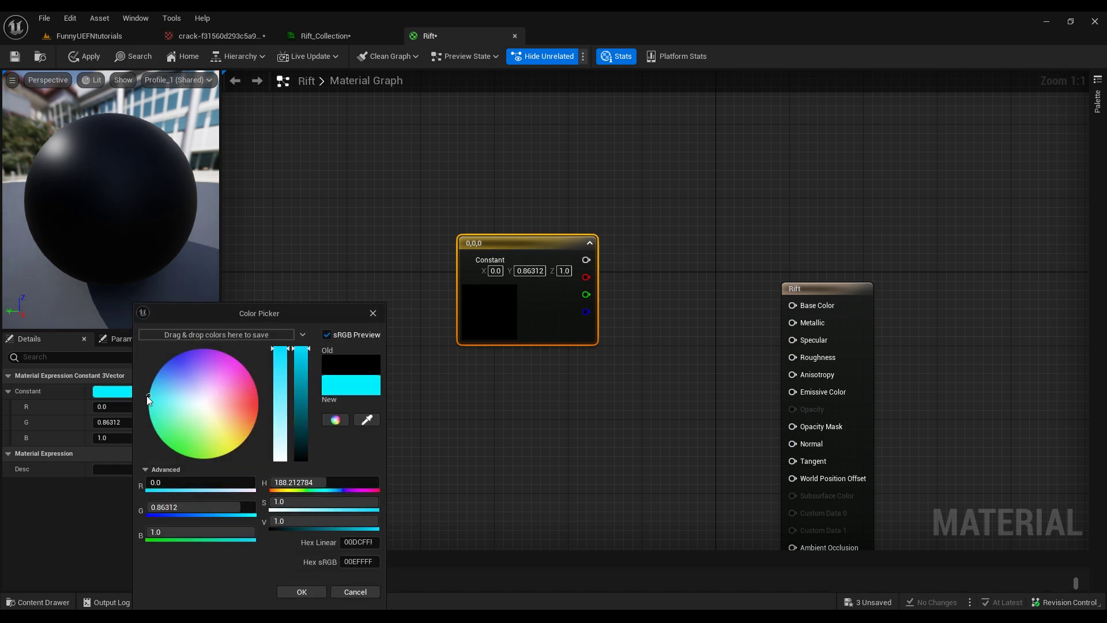
pyautogui.click(298, 592)
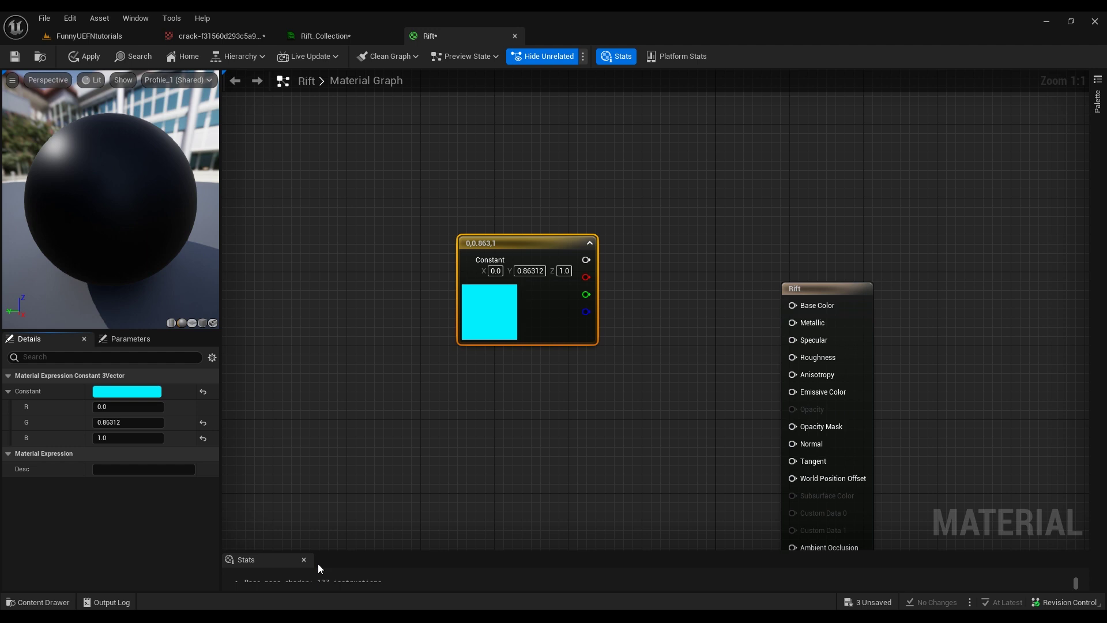
pyautogui.moveTo(523, 236); pyautogui.dragTo(496, 218)
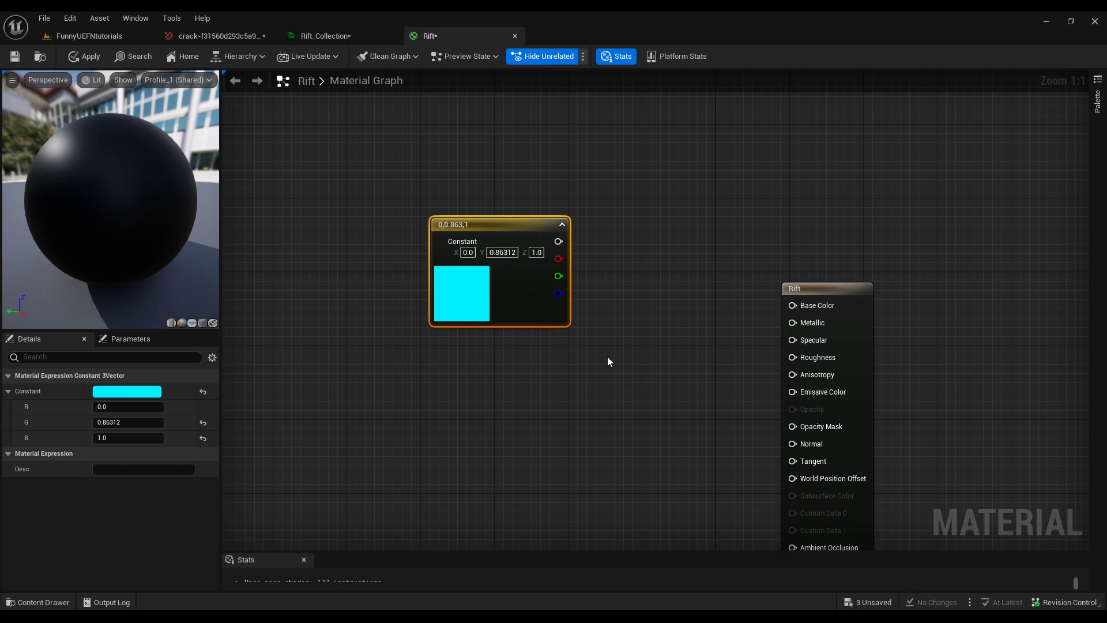
# Add a Multiply node, wiring the cyan constant into A and its output into Emissive Color
pyautogui.click(647, 330)
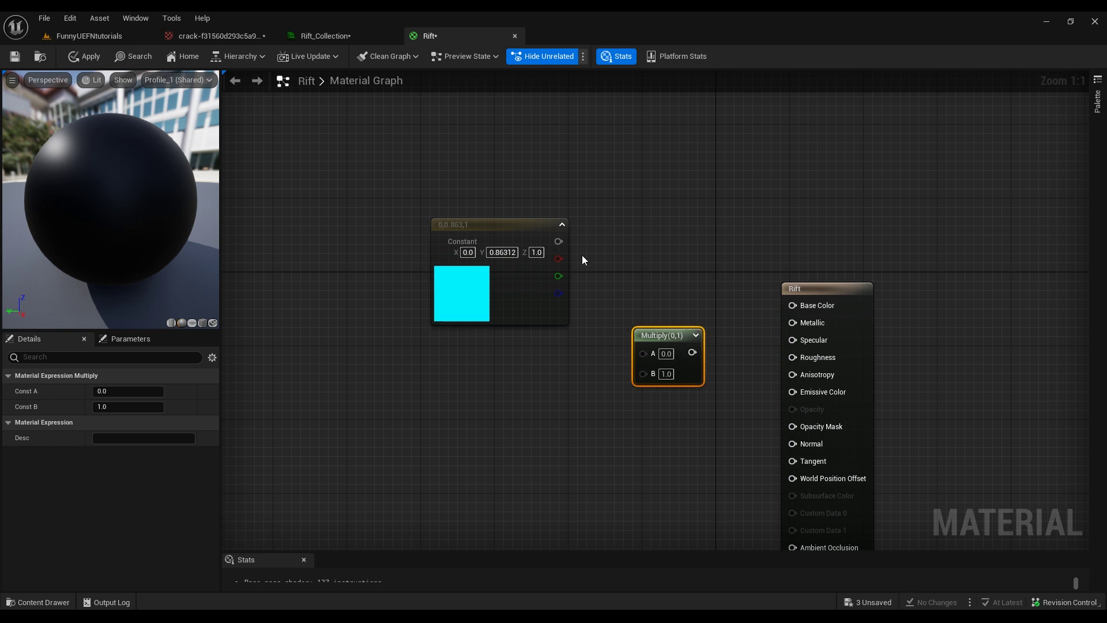
pyautogui.moveTo(558, 241); pyautogui.dragTo(642, 354)
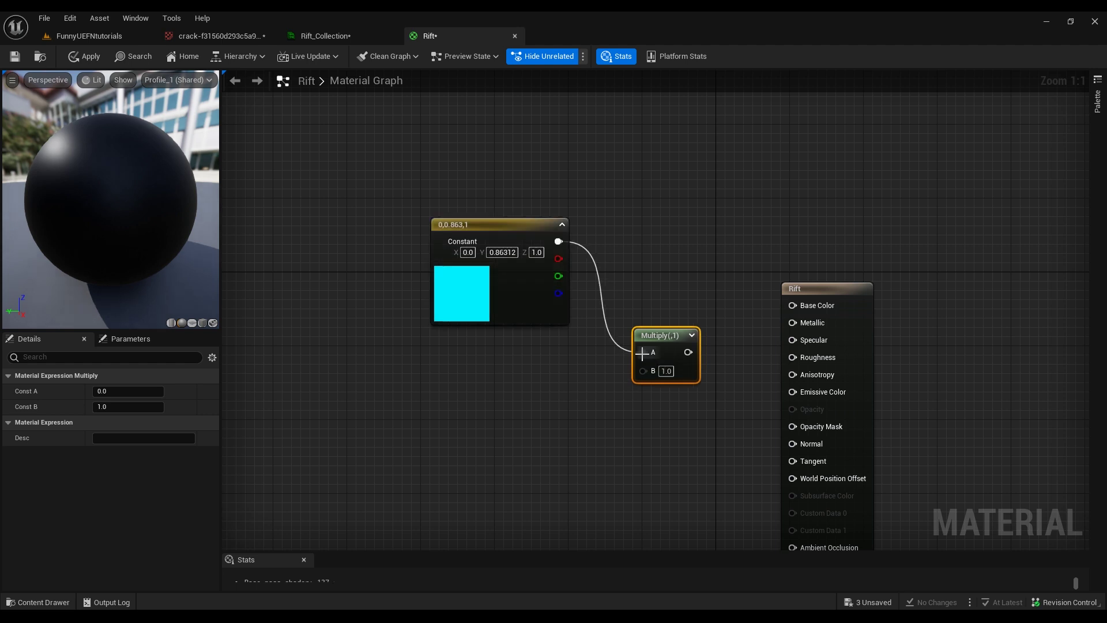
pyautogui.moveTo(510, 221); pyautogui.dragTo(536, 211)
pyautogui.moveTo(686, 350); pyautogui.dragTo(790, 393)
pyautogui.moveTo(413, 362); pyautogui.dragTo(460, 364, button='right')
pyautogui.moveTo(126, 189); pyautogui.dragTo(164, 199)
pyautogui.scroll(-5, 126, 189)
pyautogui.scroll(2, 127, 211)
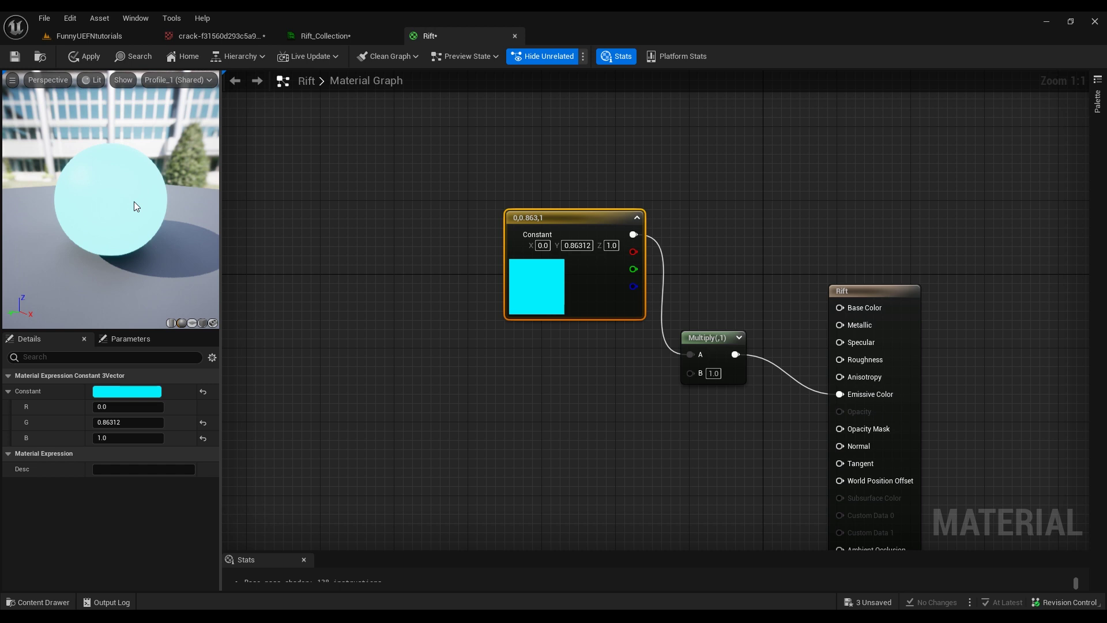
pyautogui.click(476, 373)
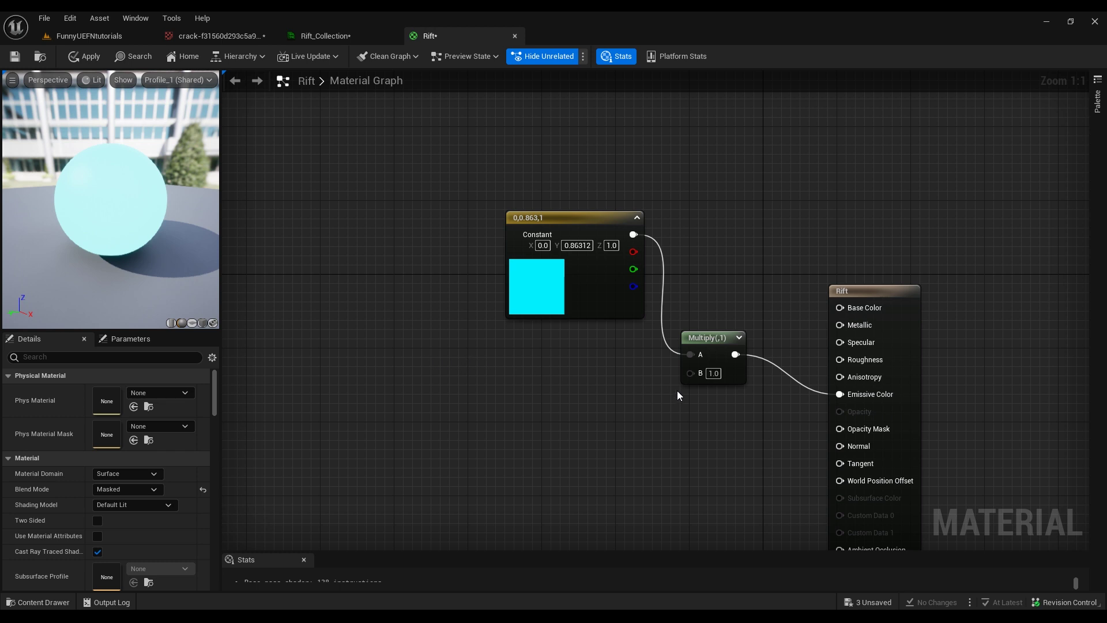
pyautogui.moveTo(594, 221)
pyautogui.mouseDown()
pyautogui.moveTo(595, 174)
pyautogui.moveTo(594, 231)
pyautogui.mouseUp()
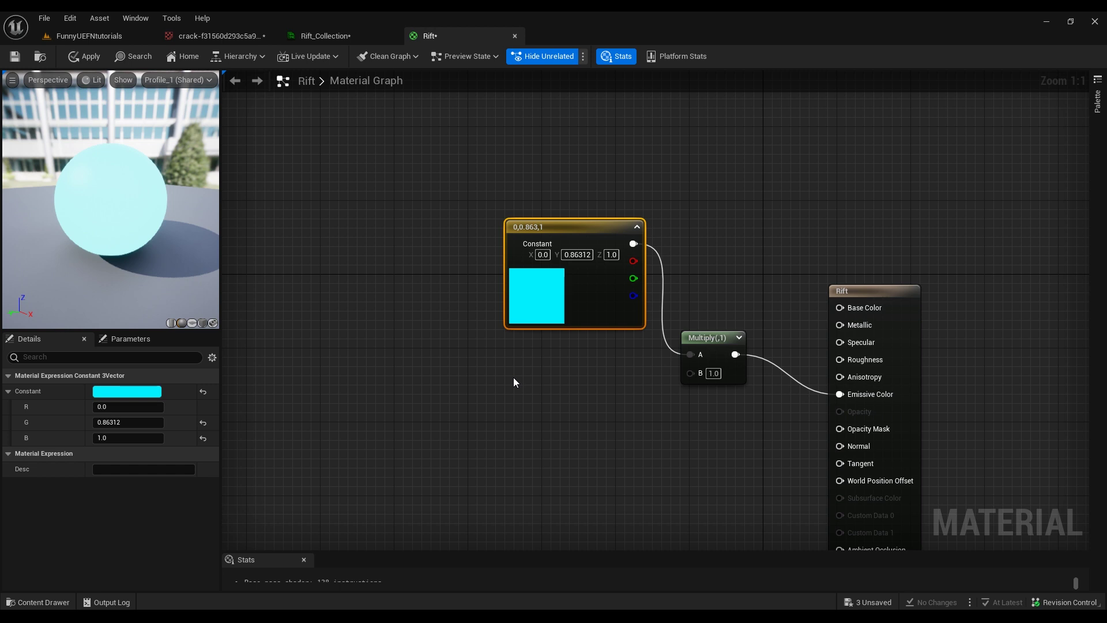
# Add an Intensity scalar parameter with default value 1.0 beside the Multiply node
pyautogui.click(466, 384)
pyautogui.write('ssssssssssssss')
pyautogui.press('BackSpace')
pyautogui.press('BackSpace')
pyautogui.press('BackSpace')
pyautogui.press('BackSpace')
pyautogui.press('BackSpace')
pyautogui.press('BackSpace')
pyautogui.press('BackSpace')
pyautogui.press('BackSpace')
pyautogui.press('BackSpace')
pyautogui.press('BackSpace')
pyautogui.press('BackSpace')
pyautogui.press('BackSpace')
pyautogui.press('BackSpace')
pyautogui.press('BackSpace')
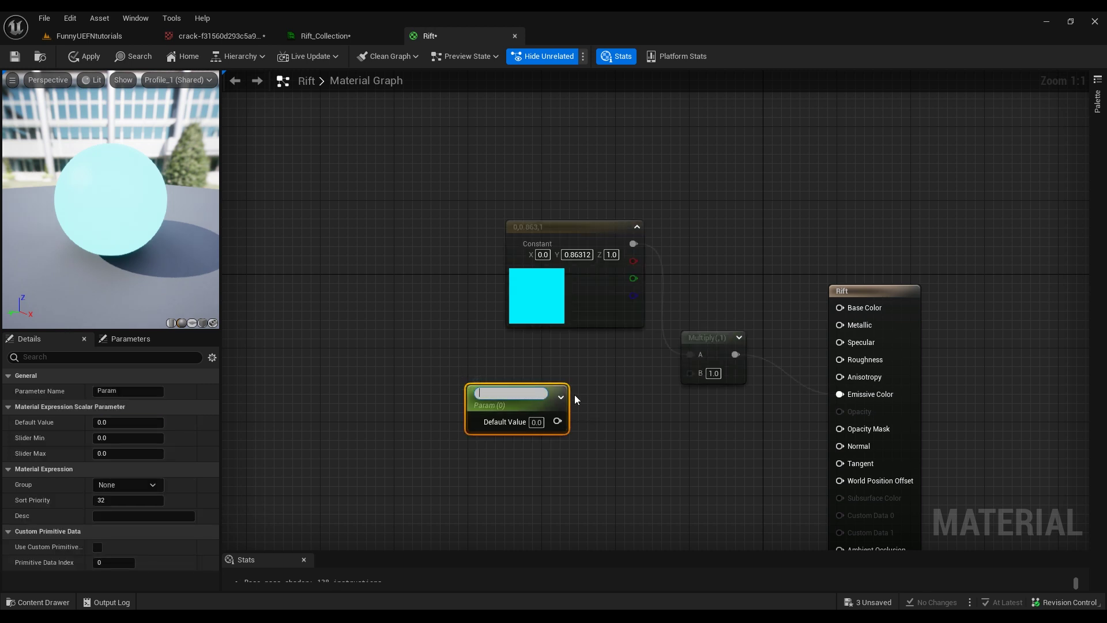
pyautogui.write('Intensity')
pyautogui.click(594, 369)
pyautogui.moveTo(537, 404); pyautogui.dragTo(691, 373)
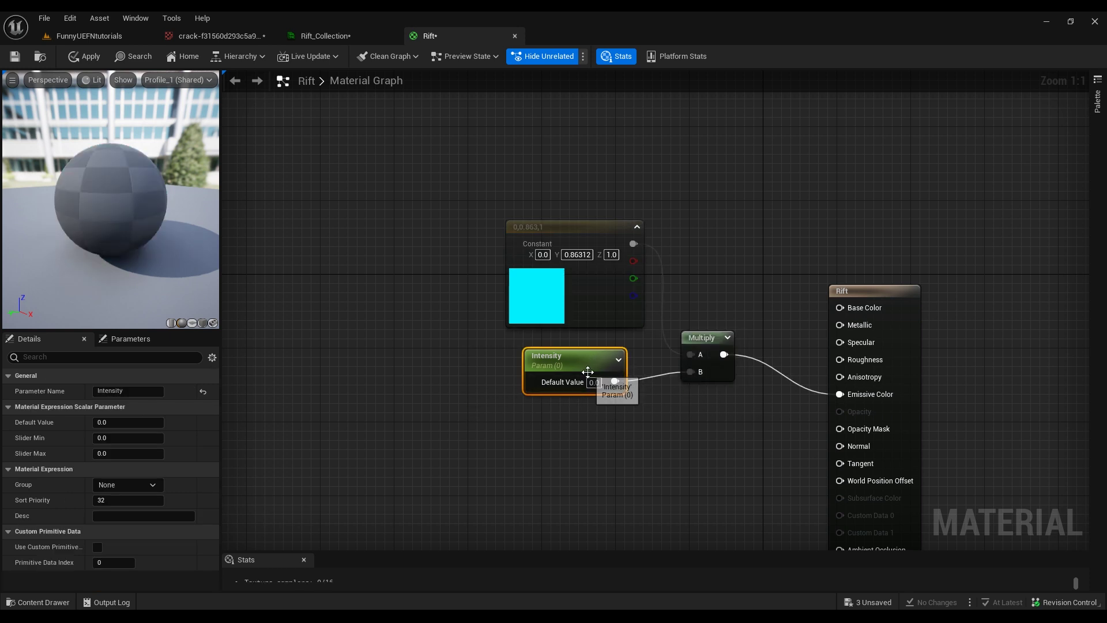
pyautogui.click(594, 382)
pyautogui.write('1')
pyautogui.click(632, 427)
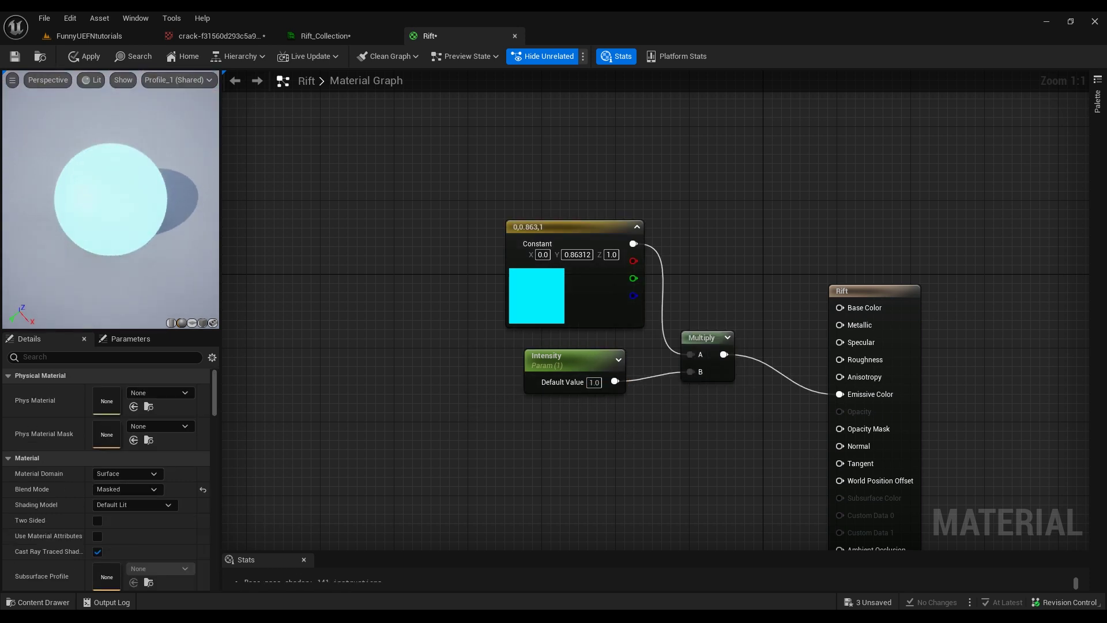
pyautogui.moveTo(121, 220); pyautogui.dragTo(121, 133)
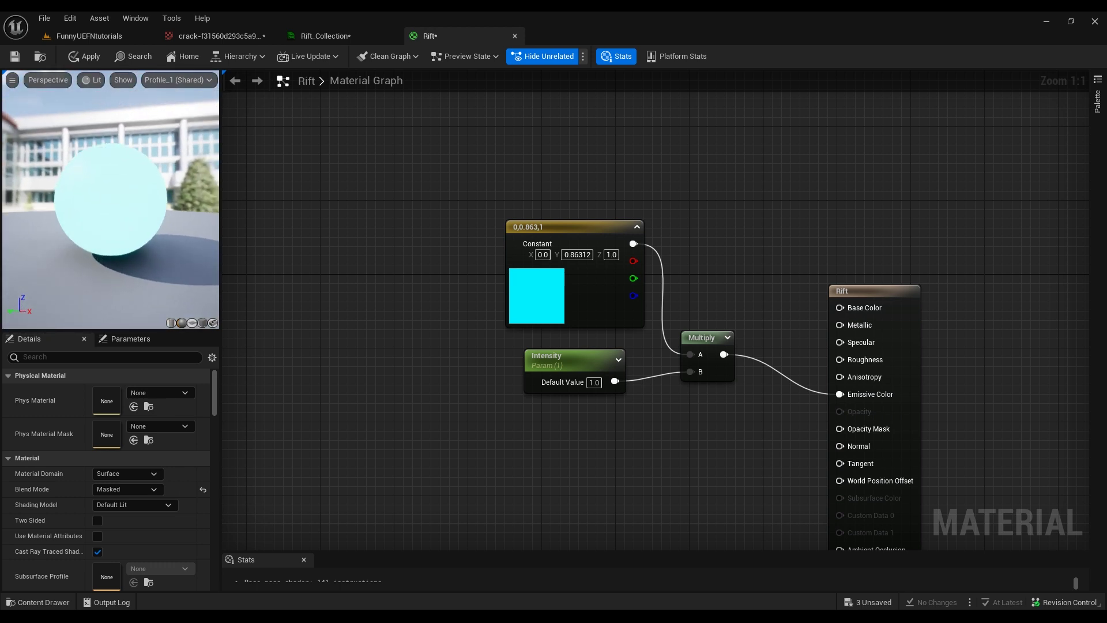
# Search the node list for 'parameter', then cancel without adding a node
pyautogui.rightClick(455, 138)
pyautogui.scroll(-10, 456, 139)
pyautogui.write('parameter')
pyautogui.scroll(-6, 577, 233)
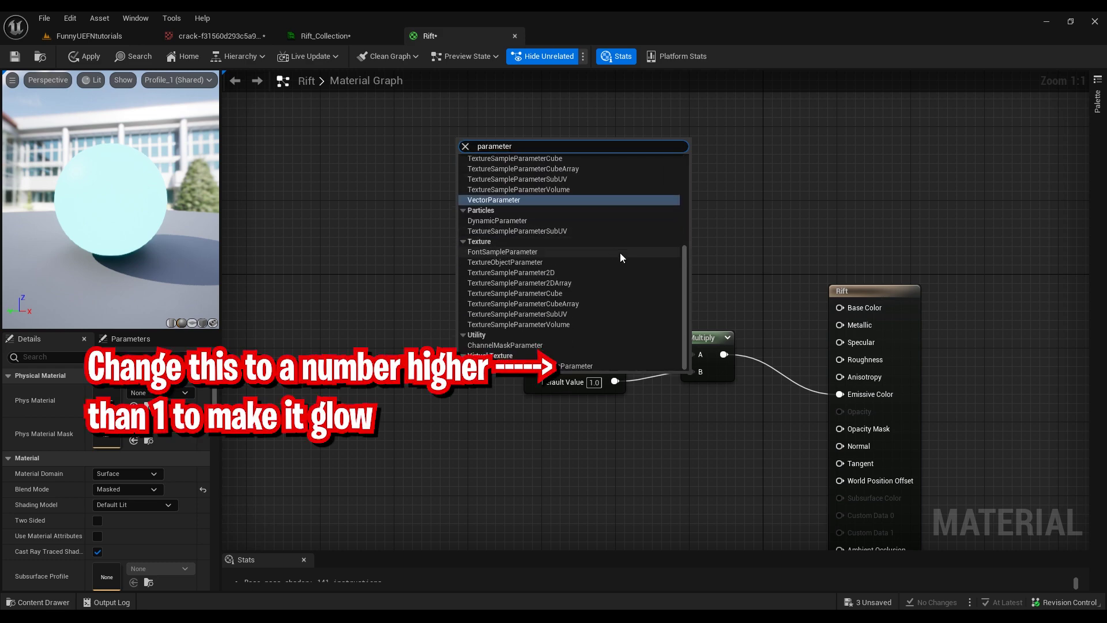
pyautogui.press('BackSpace')
pyautogui.press('BackSpace')
pyautogui.press('BackSpace')
pyautogui.press('BackSpace')
pyautogui.press('BackSpace')
pyautogui.press('BackSpace')
pyautogui.press('BackSpace')
pyautogui.press('BackSpace')
pyautogui.click(462, 253)
pyautogui.click(425, 250)
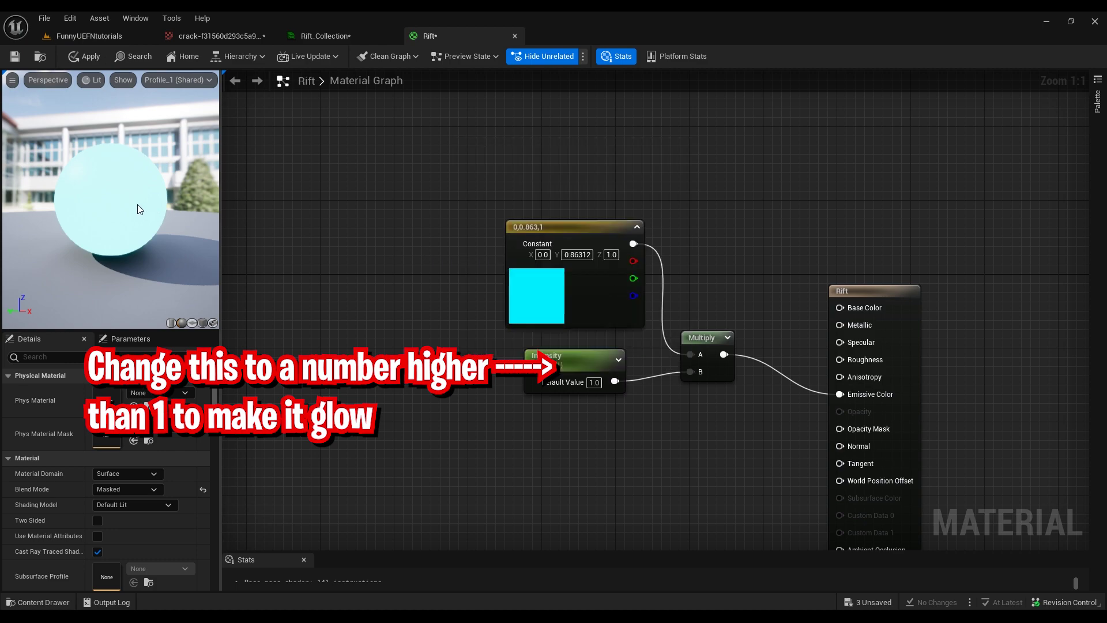
# Shift the Intensity, cyan Constant and Multiply nodes to the right
pyautogui.moveTo(130, 202); pyautogui.dragTo(190, 199)
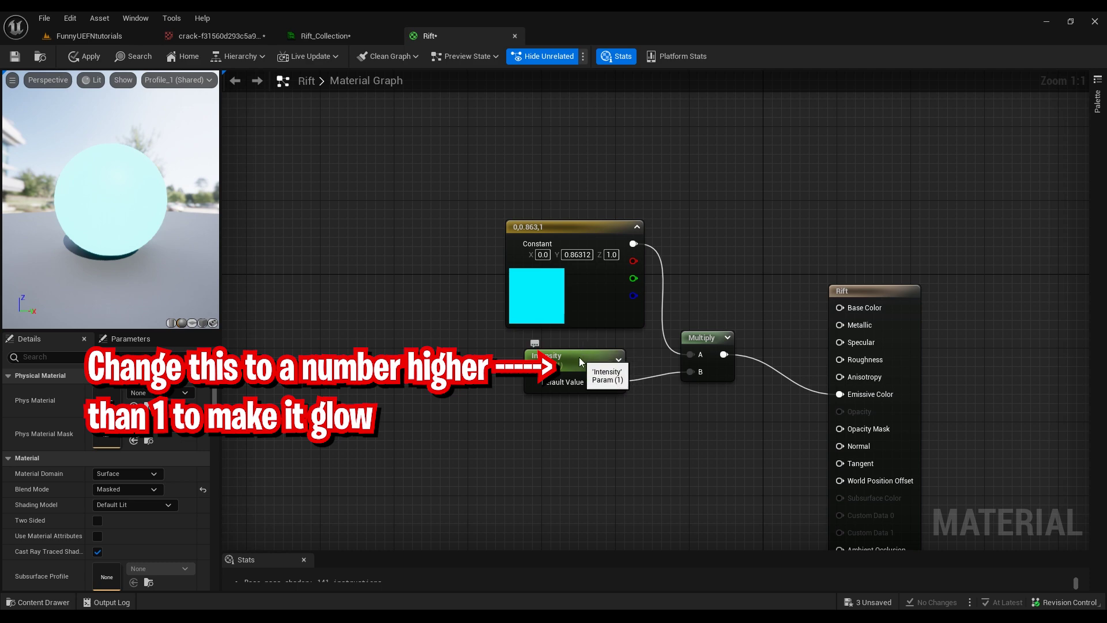
pyautogui.moveTo(614, 368); pyautogui.dragTo(659, 358)
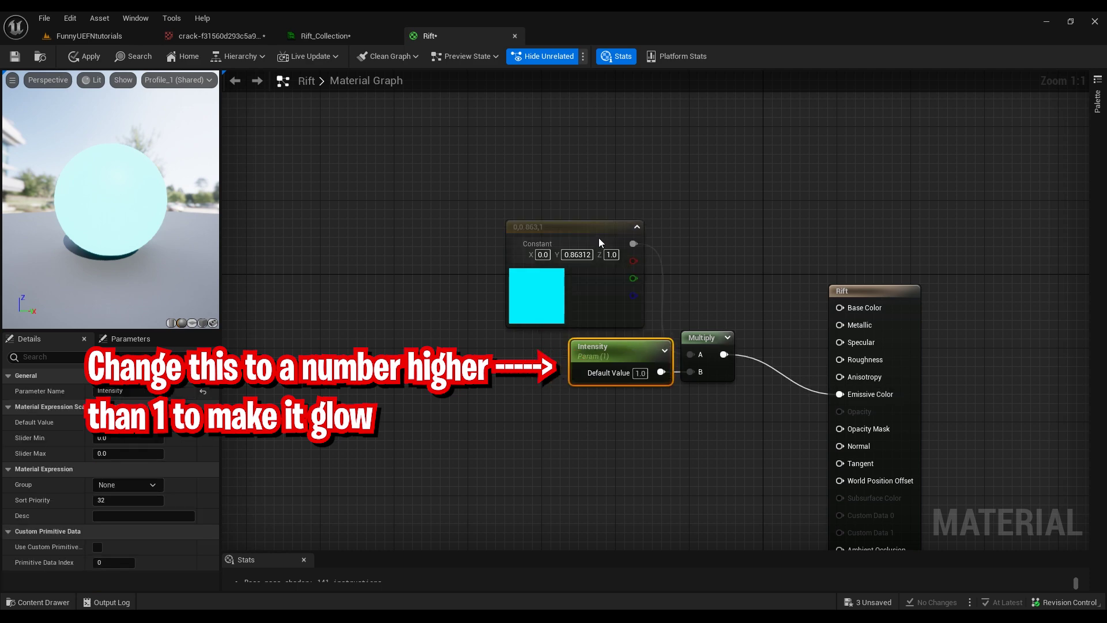
pyautogui.moveTo(598, 234); pyautogui.dragTo(634, 234)
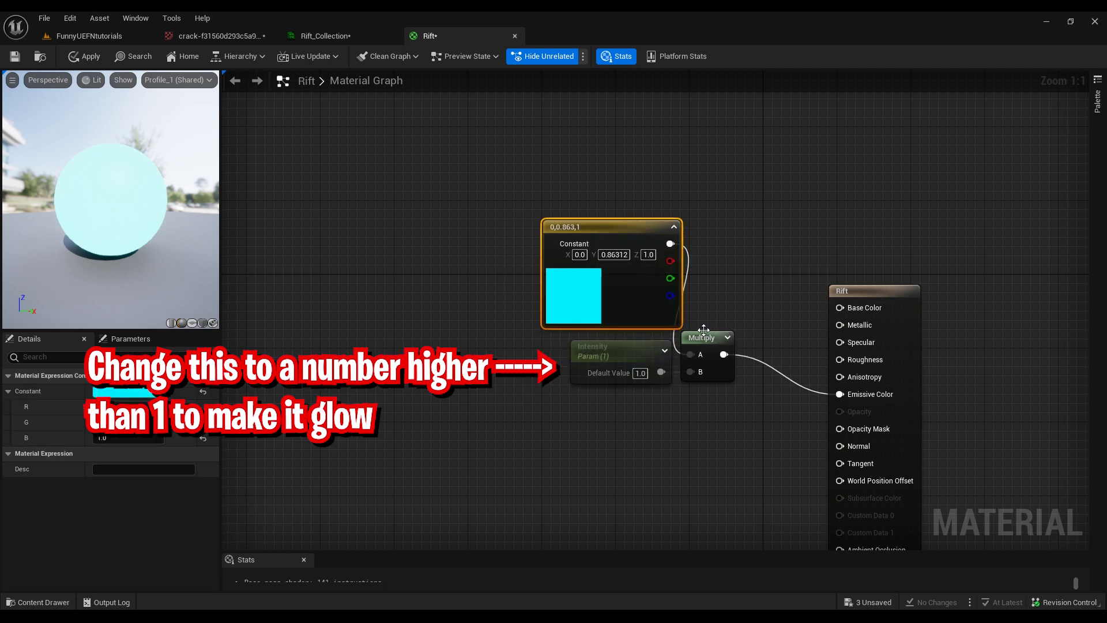
pyautogui.moveTo(706, 337); pyautogui.dragTo(733, 336)
pyautogui.moveTo(796, 474); pyautogui.dragTo(728, 300, button='right')
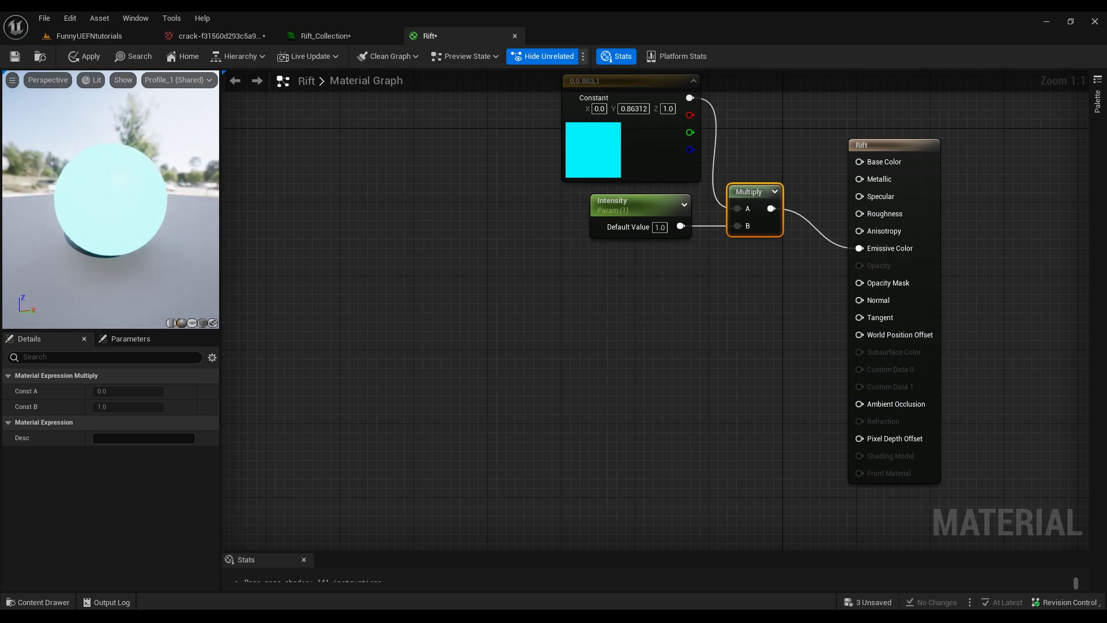
# Add a Multiply node and wire its output into the Rift material's Opacity Mask
pyautogui.click(193, 322)
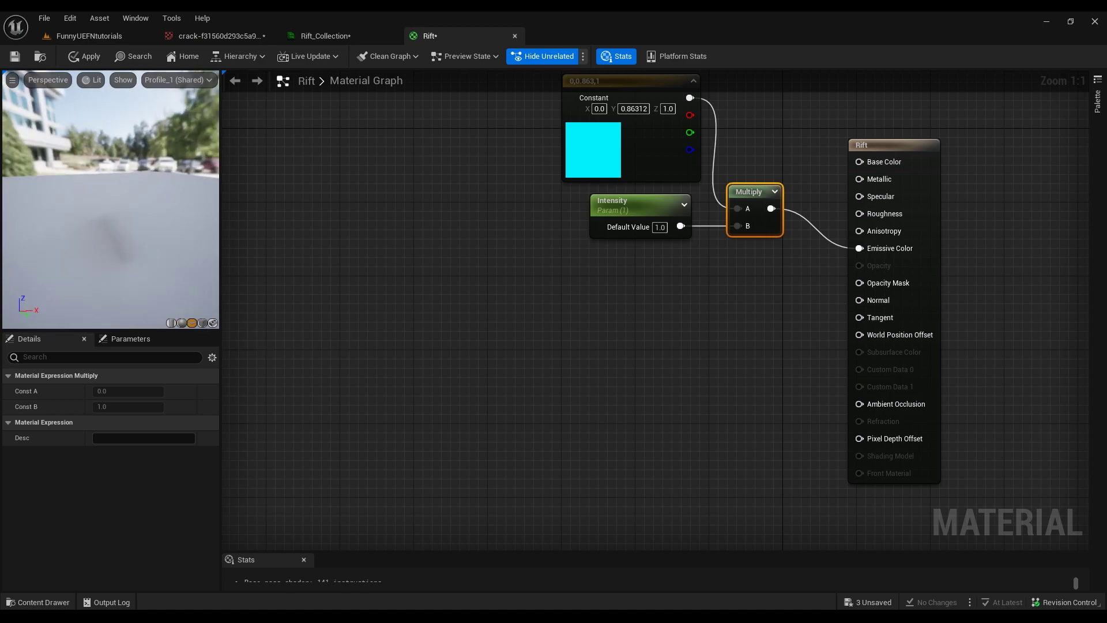
pyautogui.click(182, 323)
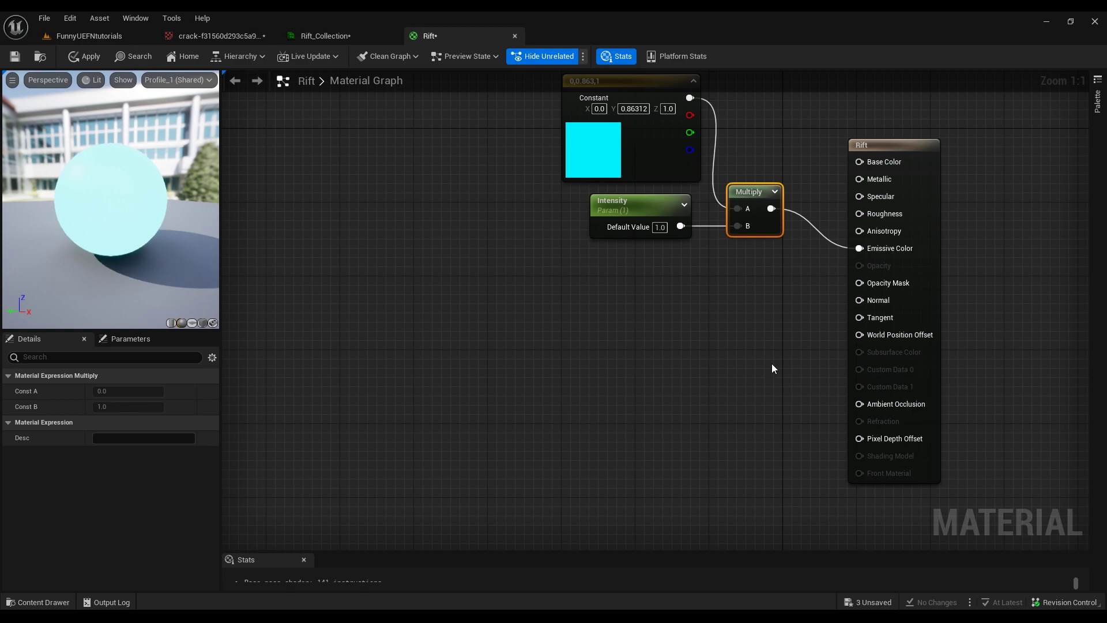
pyautogui.press('m')
pyautogui.click(756, 366)
pyautogui.moveTo(765, 371); pyautogui.dragTo(863, 284)
pyautogui.moveTo(710, 362); pyautogui.dragTo(766, 334)
# Bring the crack texture from the Content Drawer in and wire its RGB into Multiply B
pyautogui.click(55, 601)
pyautogui.click(95, 448)
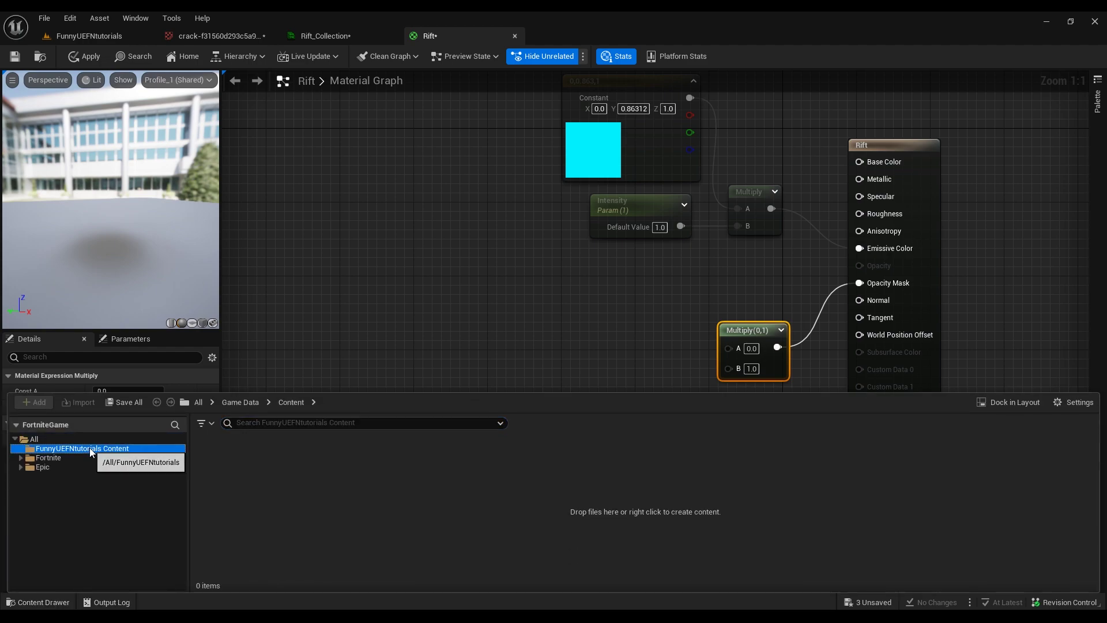
pyautogui.moveTo(217, 456); pyautogui.dragTo(503, 329)
pyautogui.moveTo(665, 349); pyautogui.dragTo(612, 286, button='right')
pyautogui.moveTo(546, 273); pyautogui.dragTo(681, 305)
pyautogui.moveTo(600, 270)
pyautogui.mouseDown(button='right')
pyautogui.moveTo(677, 315)
pyautogui.moveTo(621, 274)
pyautogui.mouseUp(button='right')
pyautogui.moveTo(67, 240)
pyautogui.mouseDown()
pyautogui.moveTo(196, 240)
pyautogui.moveTo(72, 242)
pyautogui.moveTo(72, 229)
pyautogui.mouseUp()
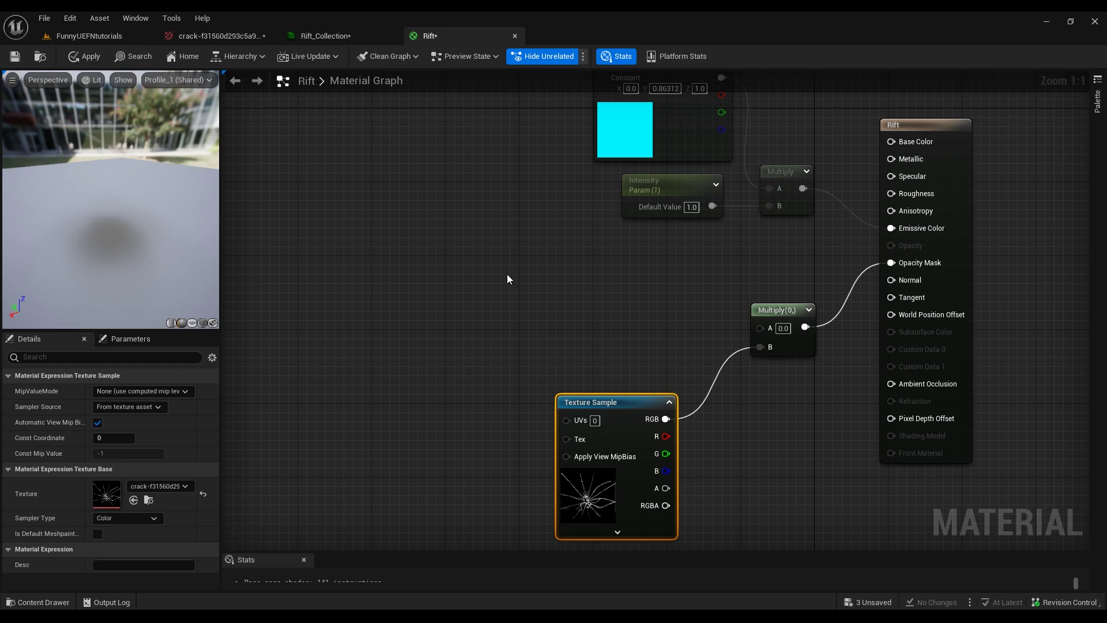
# Add a Power node (Exp 2.0) wired into the opacity Multiply's A input
pyautogui.rightClick(610, 331)
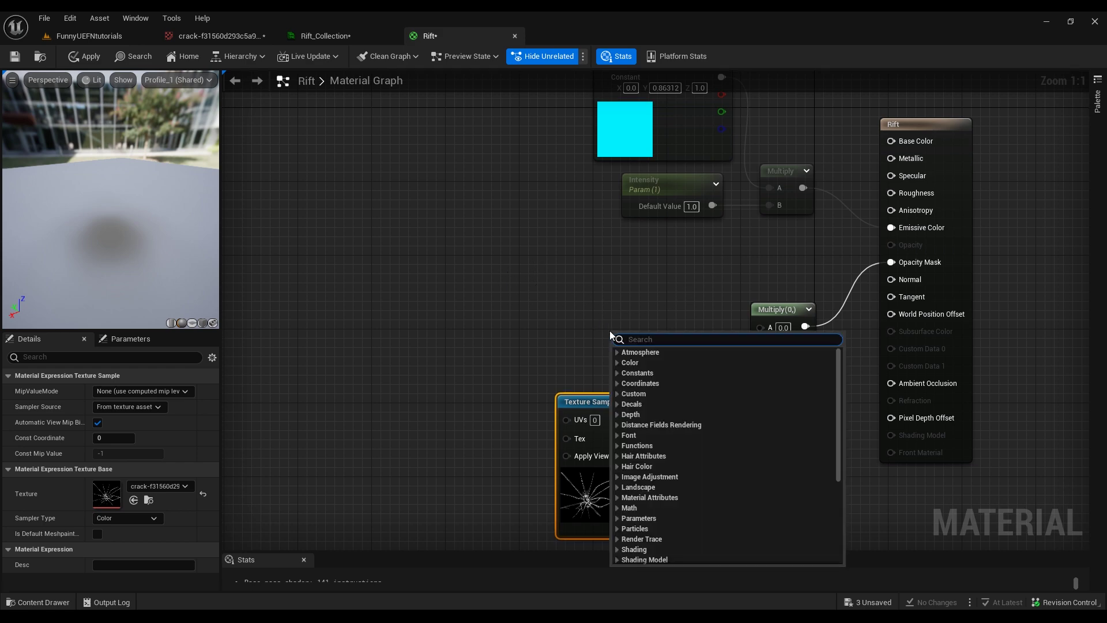
pyautogui.click(610, 331)
pyautogui.moveTo(760, 328); pyautogui.dragTo(591, 329)
pyautogui.write('power')
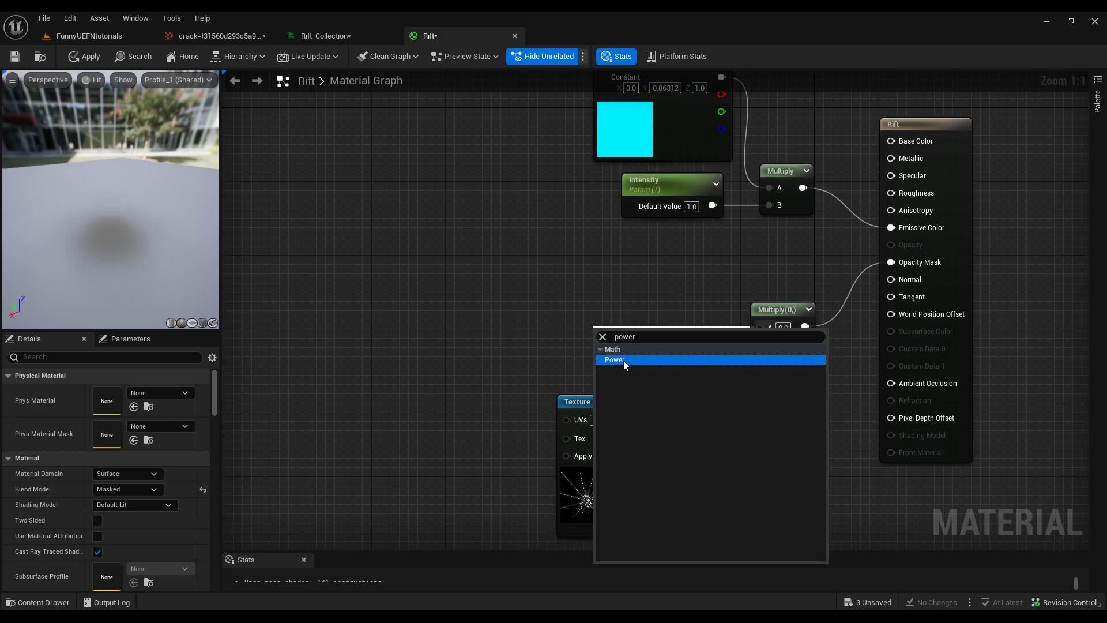
pyautogui.click(624, 361)
pyautogui.moveTo(621, 336); pyautogui.dragTo(641, 314)
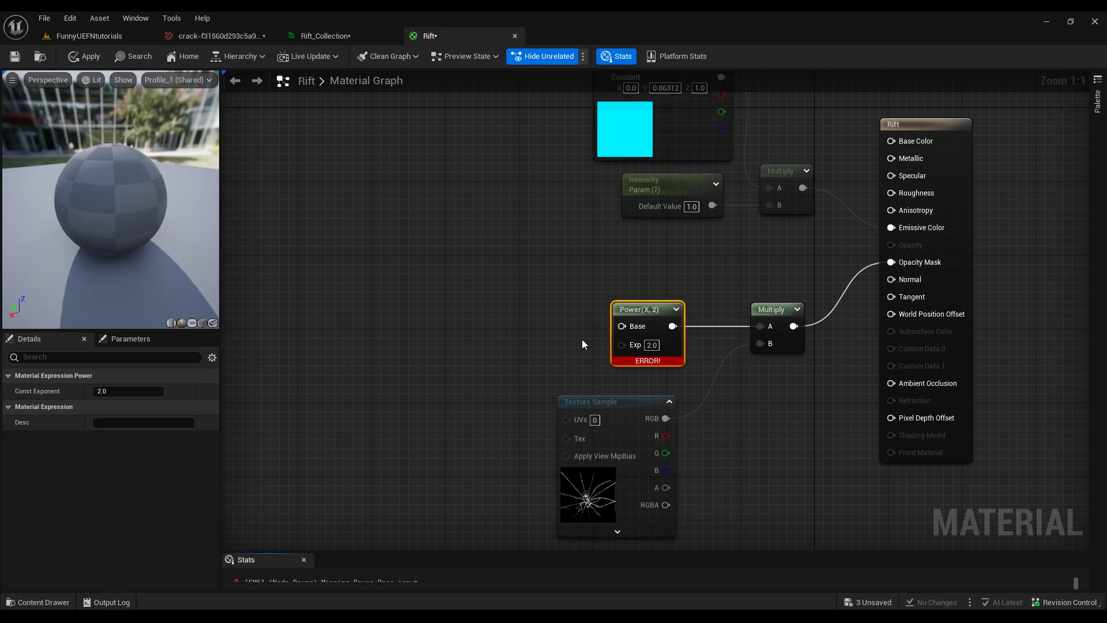
pyautogui.moveTo(581, 329); pyautogui.dragTo(698, 355, button='right')
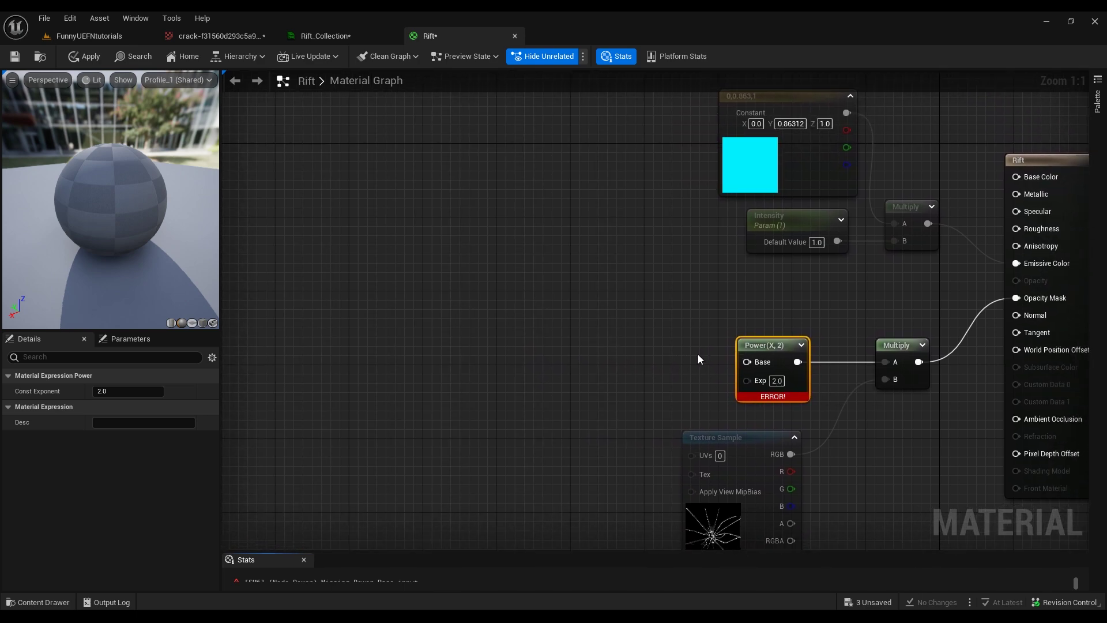
# Add a 1-x node and connect it to the Power node's Base input
pyautogui.rightClick(597, 296)
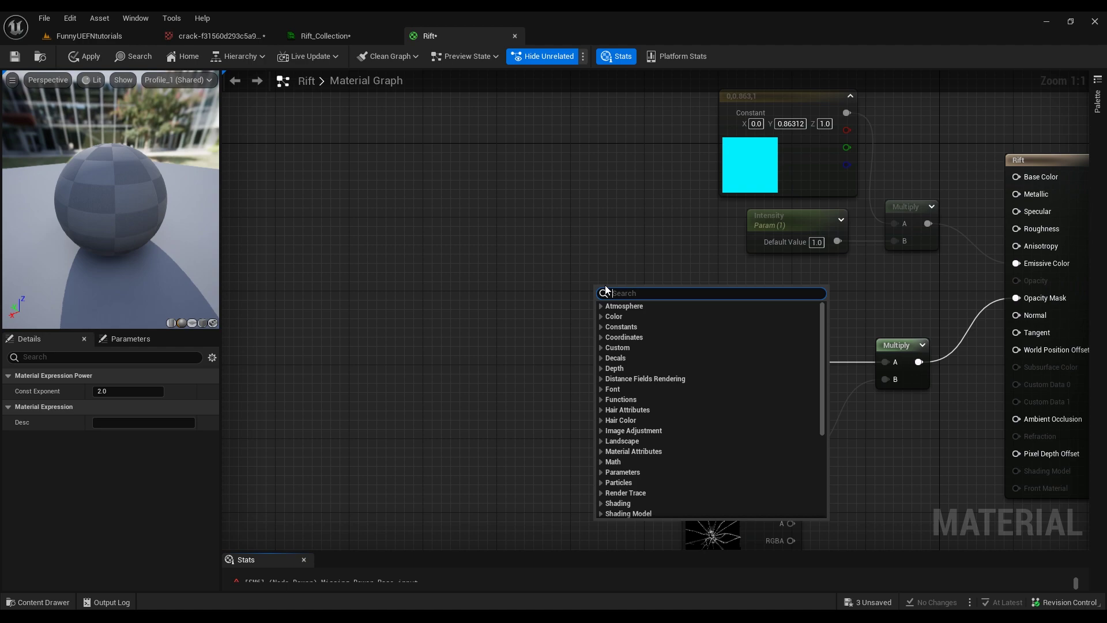
pyautogui.write('min')
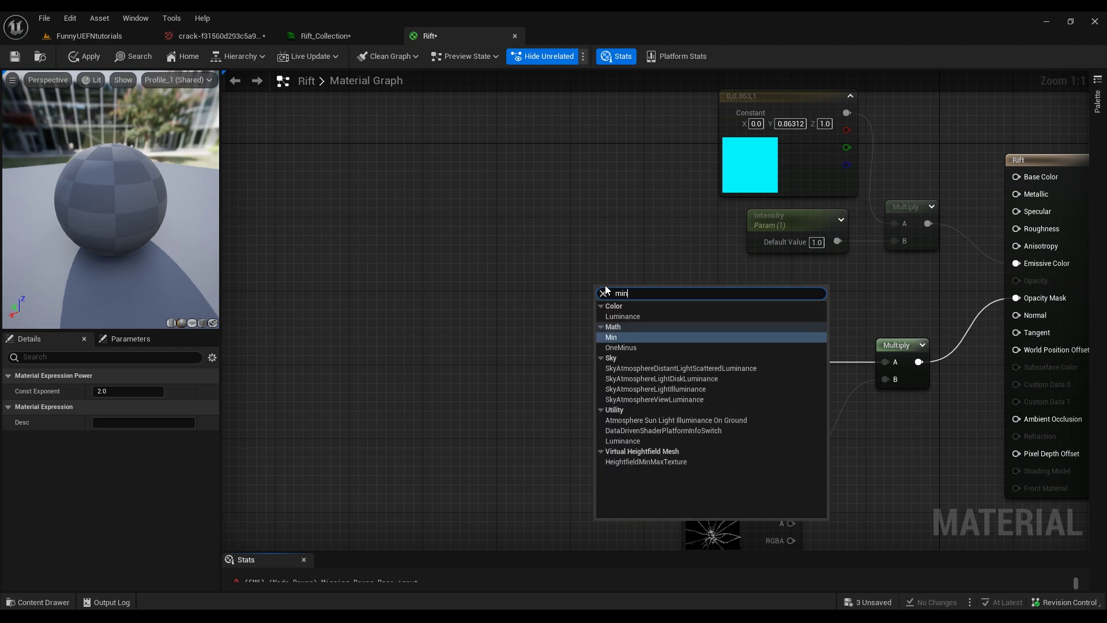
pyautogui.click(643, 347)
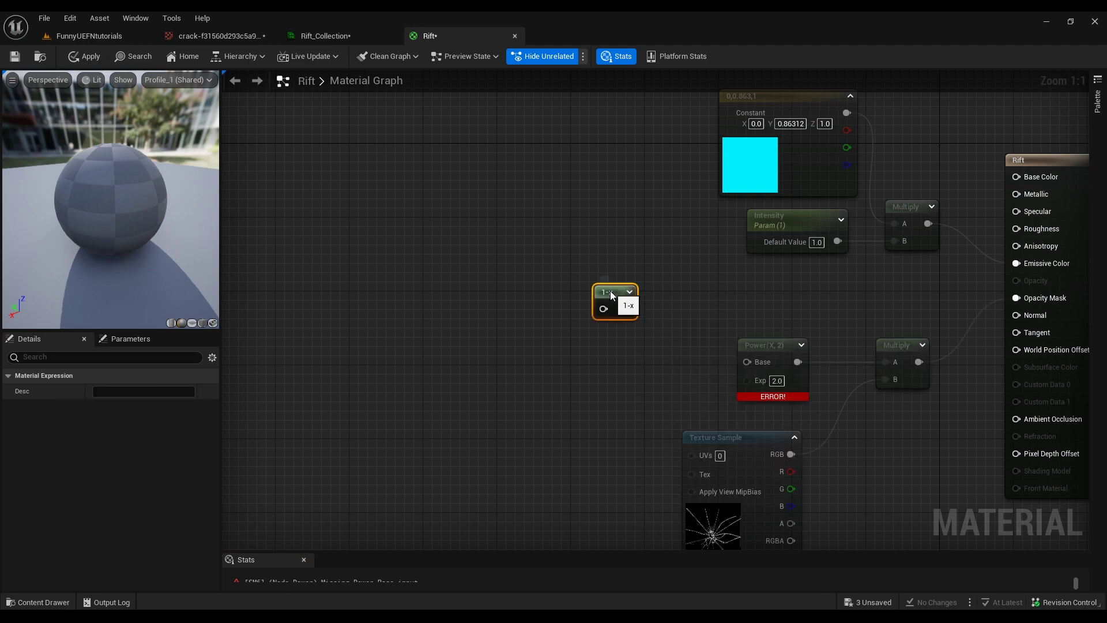
pyautogui.moveTo(640, 334); pyautogui.dragTo(746, 361)
pyautogui.click(655, 307)
pyautogui.moveTo(631, 317); pyautogui.dragTo(678, 308)
pyautogui.moveTo(578, 327); pyautogui.dragTo(553, 406, button='right')
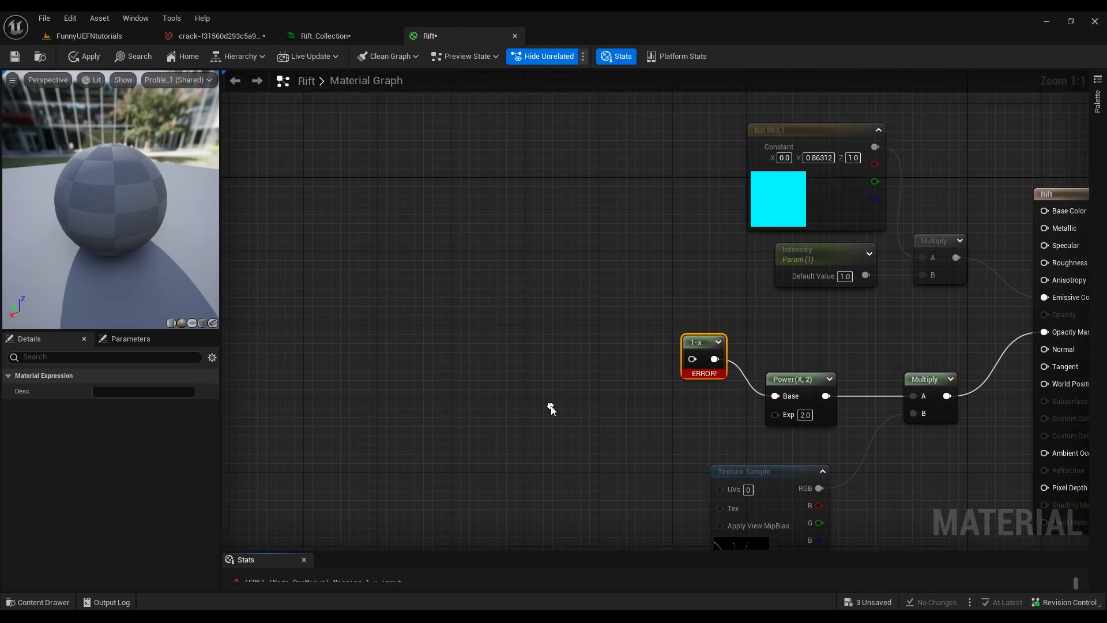
# Add a Lerp node (A 0.0, B 1.0, Alpha 0.5) and connect its output to the 1-x input
pyautogui.rightClick(534, 305)
pyautogui.write('le')
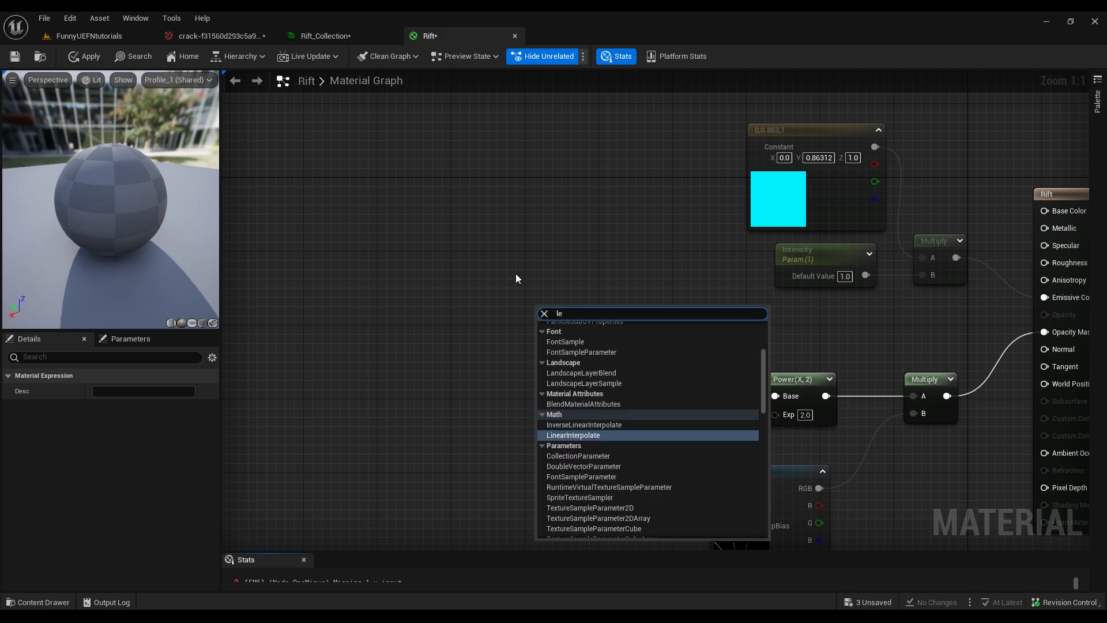
pyautogui.click(627, 433)
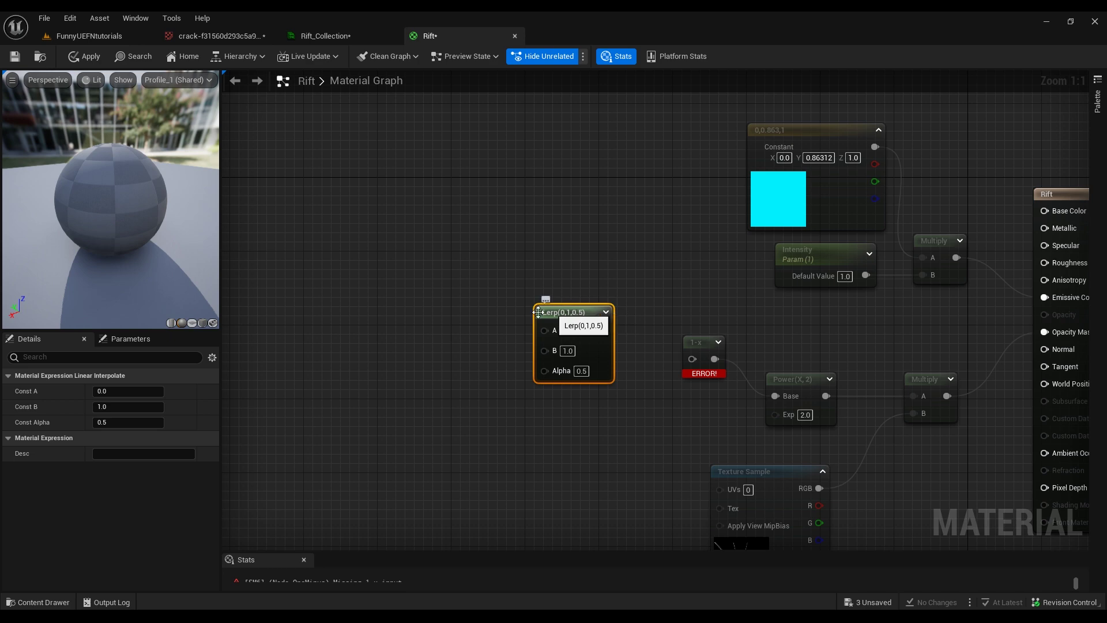
pyautogui.rightClick(484, 343)
pyautogui.write('lerp')
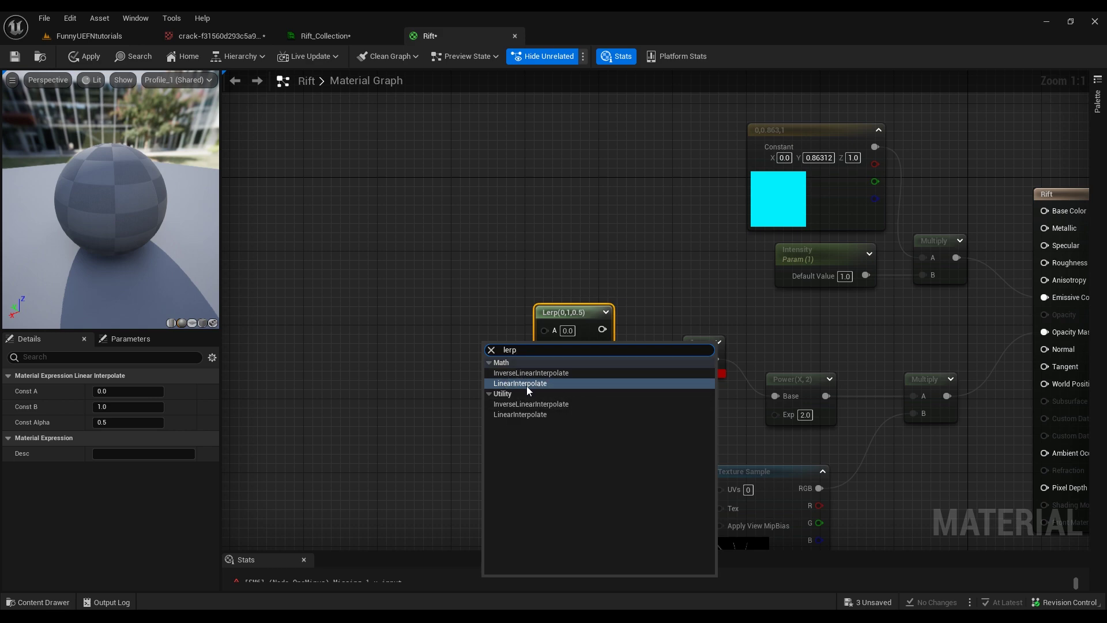
pyautogui.click(659, 296)
pyautogui.moveTo(707, 300); pyautogui.dragTo(638, 277, button='right')
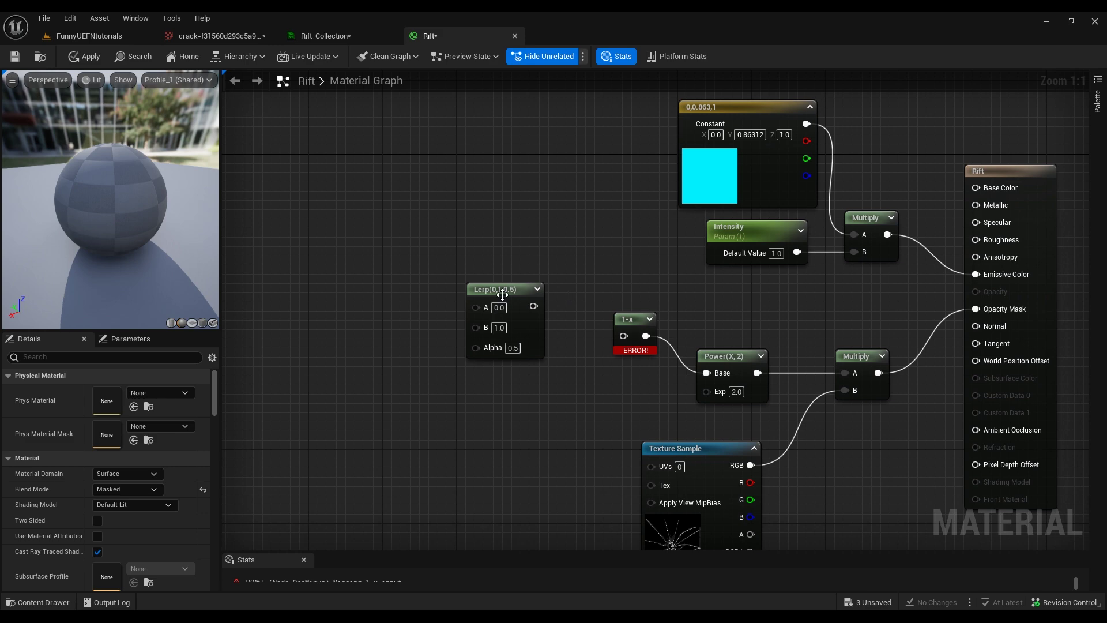
pyautogui.moveTo(534, 306); pyautogui.dragTo(623, 336)
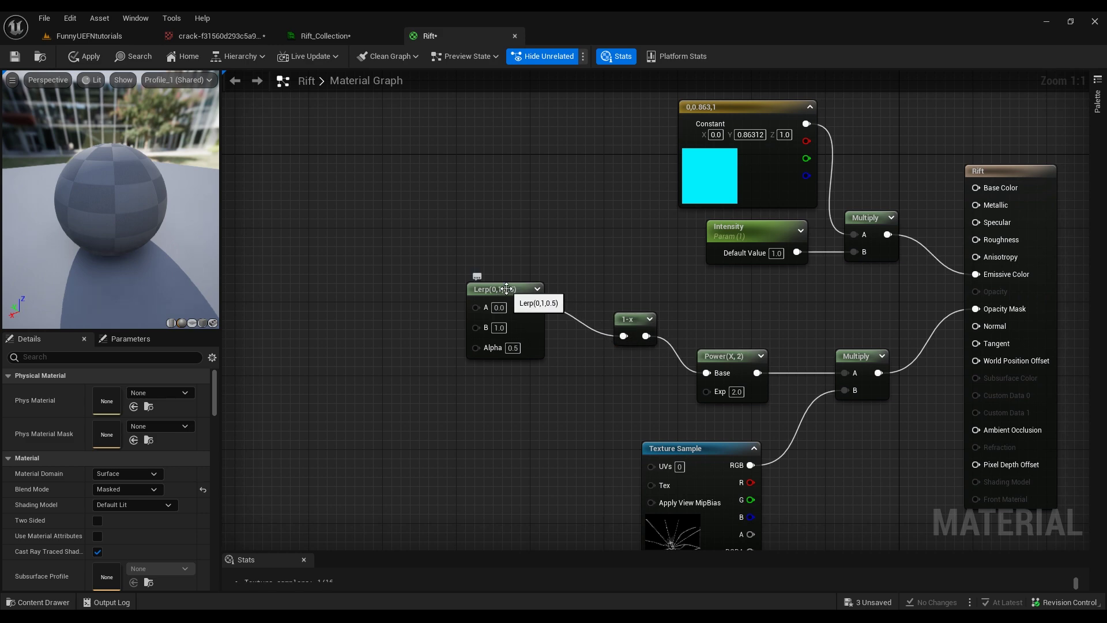
pyautogui.moveTo(507, 288); pyautogui.dragTo(552, 290)
pyautogui.moveTo(629, 283); pyautogui.dragTo(710, 317, button='right')
# Paste a copy of the 1-x node to the left of the Lerp for its B input
pyautogui.click(710, 353)
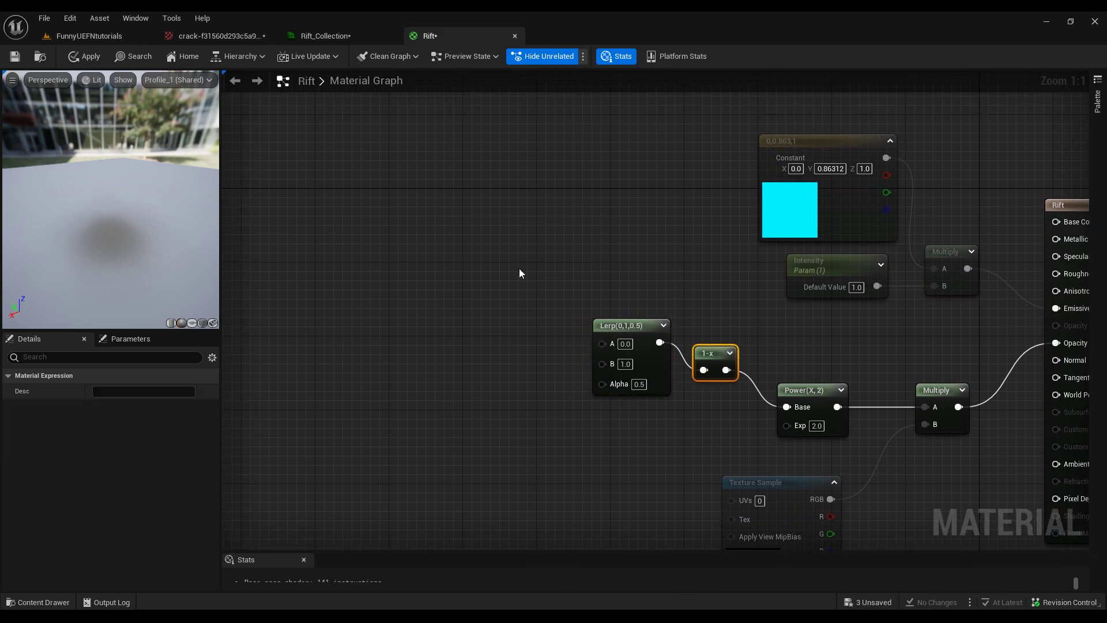
pyautogui.click(461, 343)
pyautogui.hotkey('ctrl', 'v')
pyautogui.moveTo(485, 349); pyautogui.dragTo(602, 362)
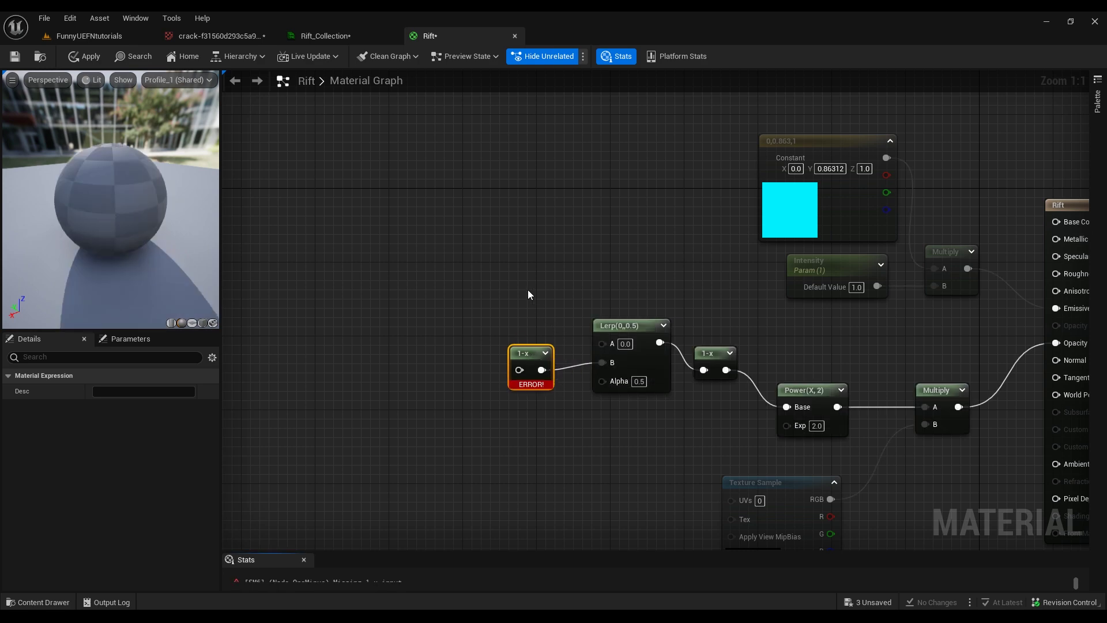
pyautogui.moveTo(497, 275); pyautogui.dragTo(546, 280, button='right')
# Add a Saturate node and wire its output into the Lerp's A input
pyautogui.rightClick(497, 275)
pyautogui.write('st')
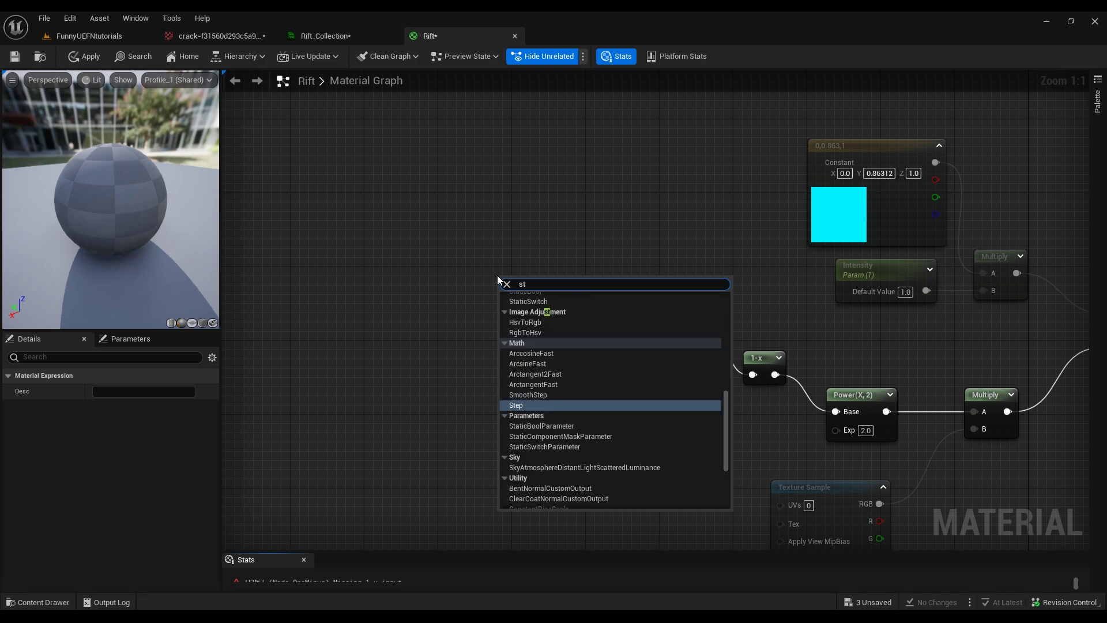
pyautogui.press('BackSpace')
pyautogui.write('at')
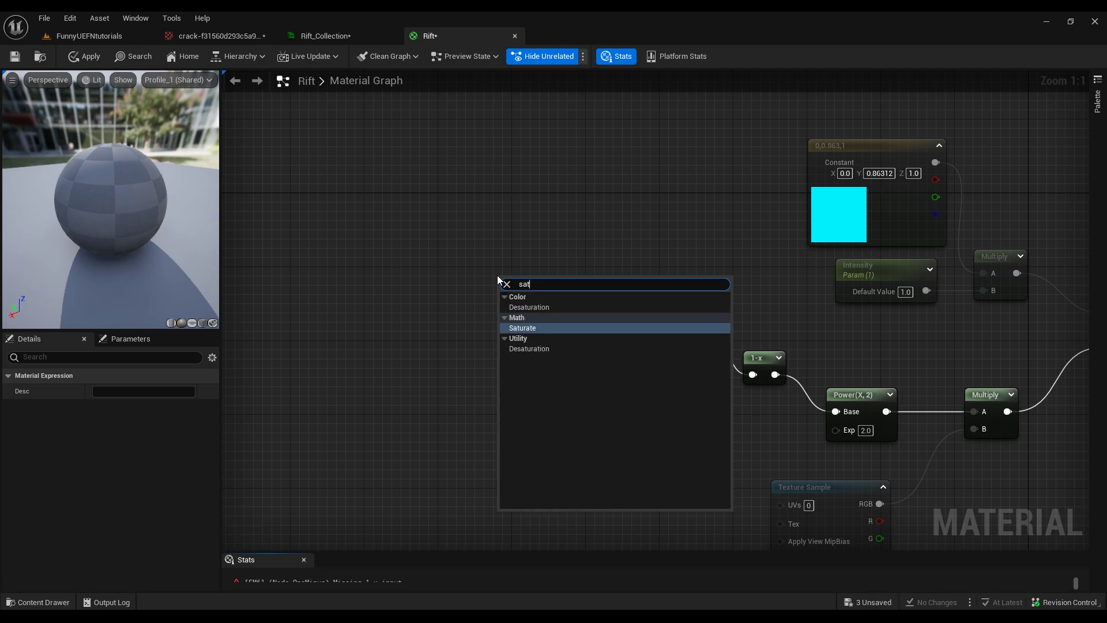
pyautogui.click(527, 328)
pyautogui.moveTo(526, 278); pyautogui.dragTo(569, 374)
pyautogui.moveTo(520, 341); pyautogui.dragTo(652, 346)
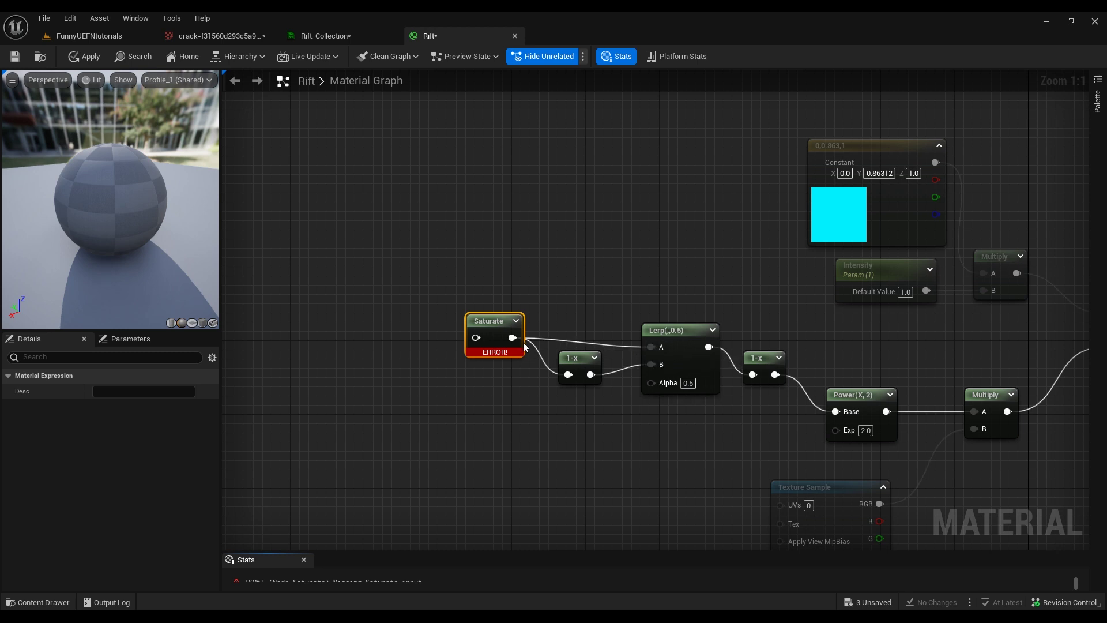
pyautogui.moveTo(514, 280); pyautogui.dragTo(607, 249, button='right')
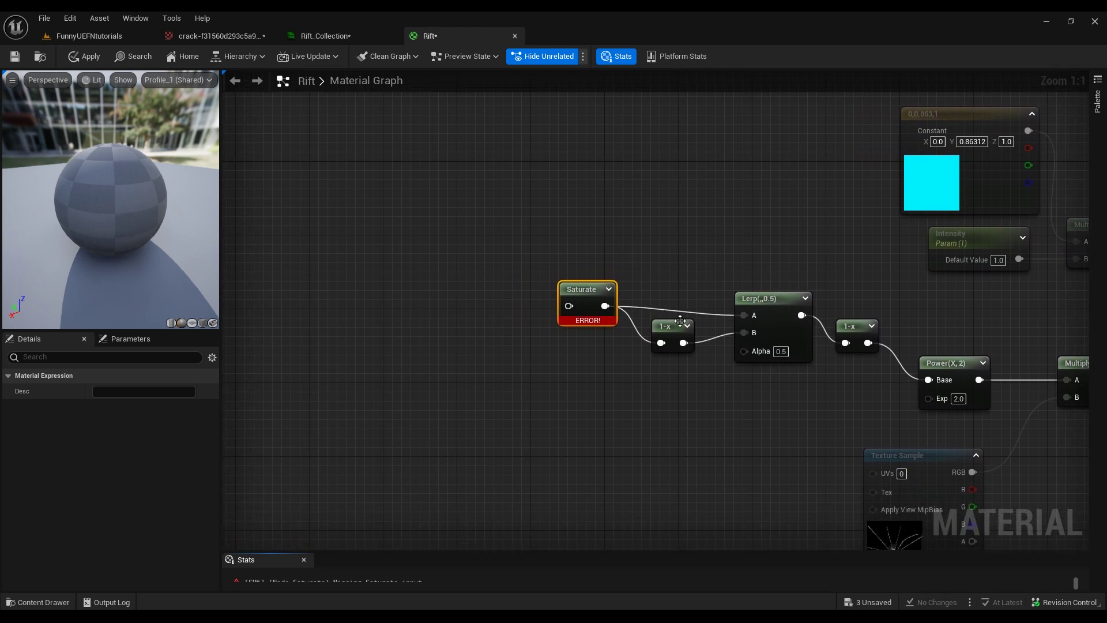
pyautogui.moveTo(641, 298); pyautogui.dragTo(714, 301, button='right')
# Add a DotProduct node and connect its output to the Saturate input
pyautogui.rightClick(478, 279)
pyautogui.write('dot')
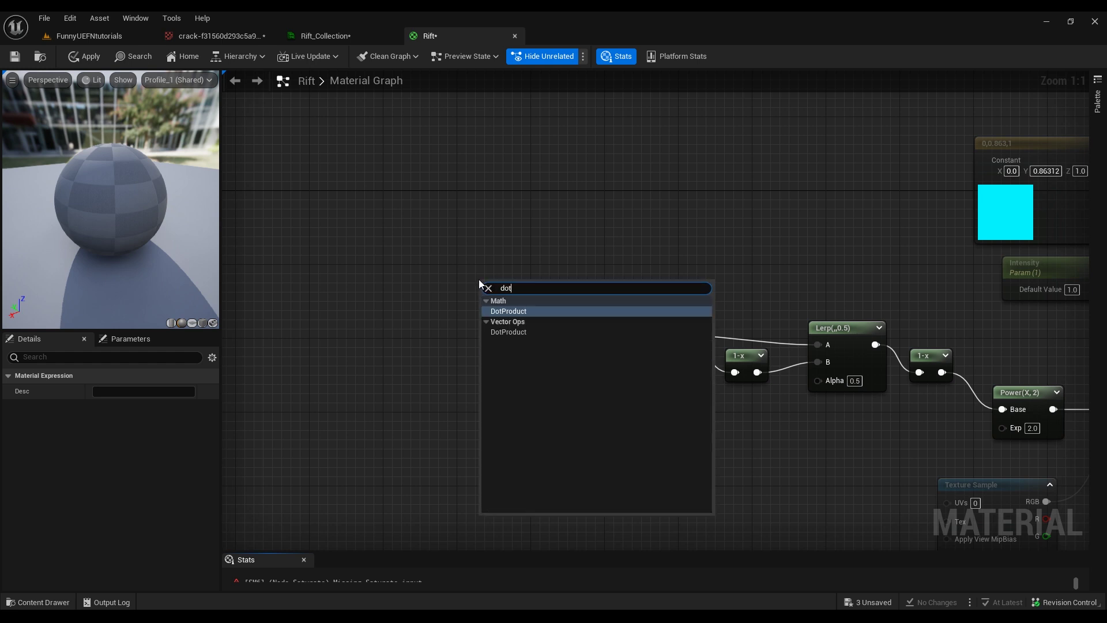
pyautogui.click(538, 311)
pyautogui.click(481, 280)
pyautogui.moveTo(519, 303); pyautogui.dragTo(643, 336)
pyautogui.moveTo(534, 327); pyautogui.dragTo(561, 310)
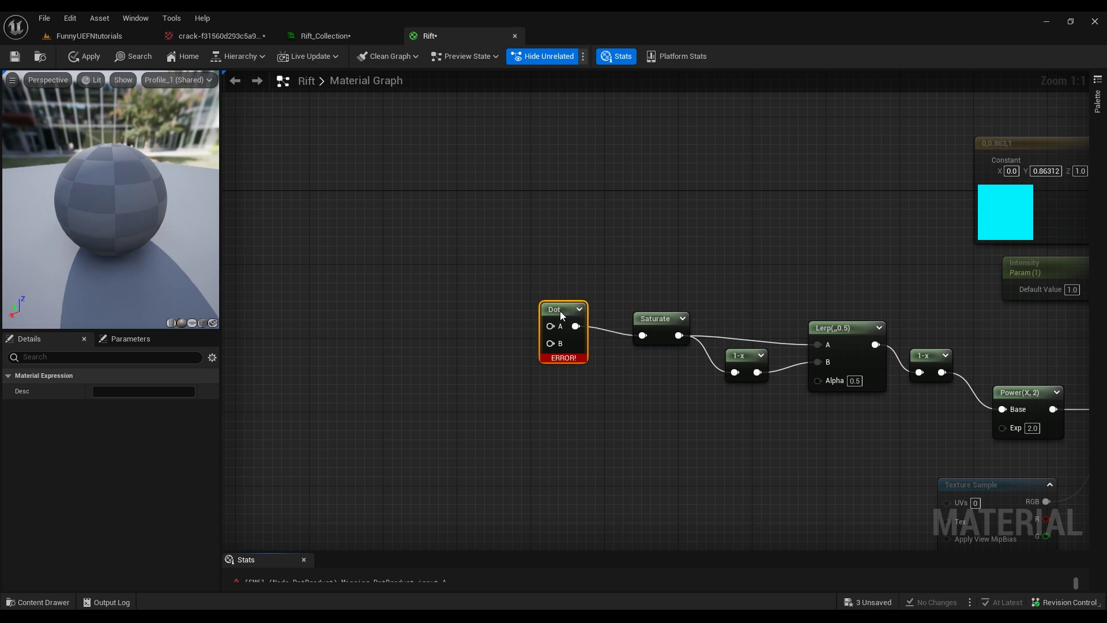
# Add a VertexNormalWS node and wire it into the Dot node's A input
pyautogui.rightClick(418, 233)
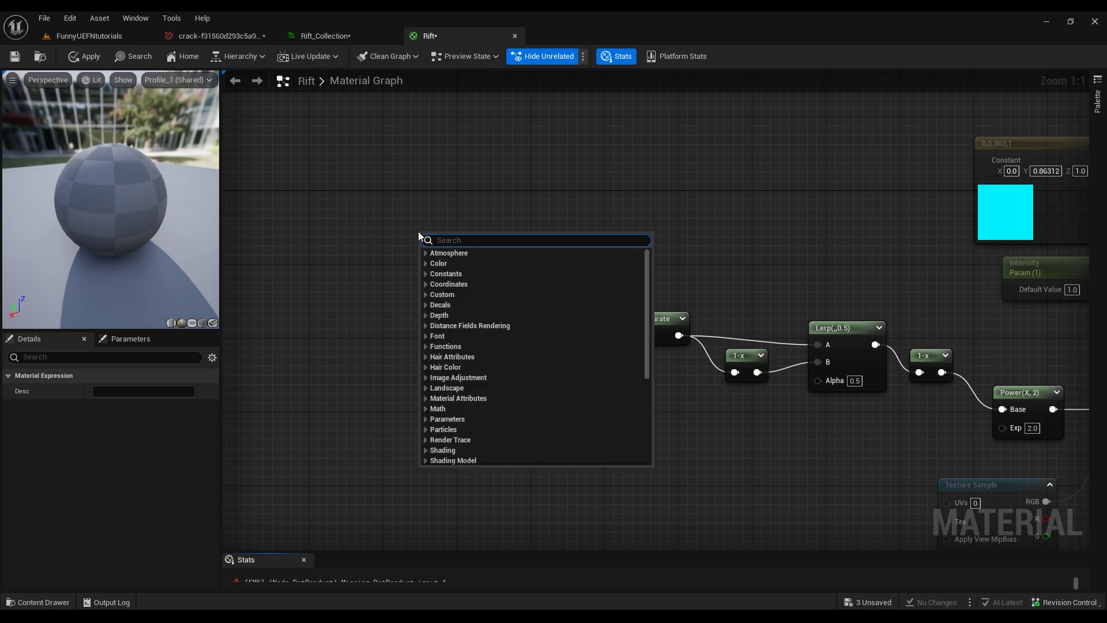
pyautogui.write('Ver')
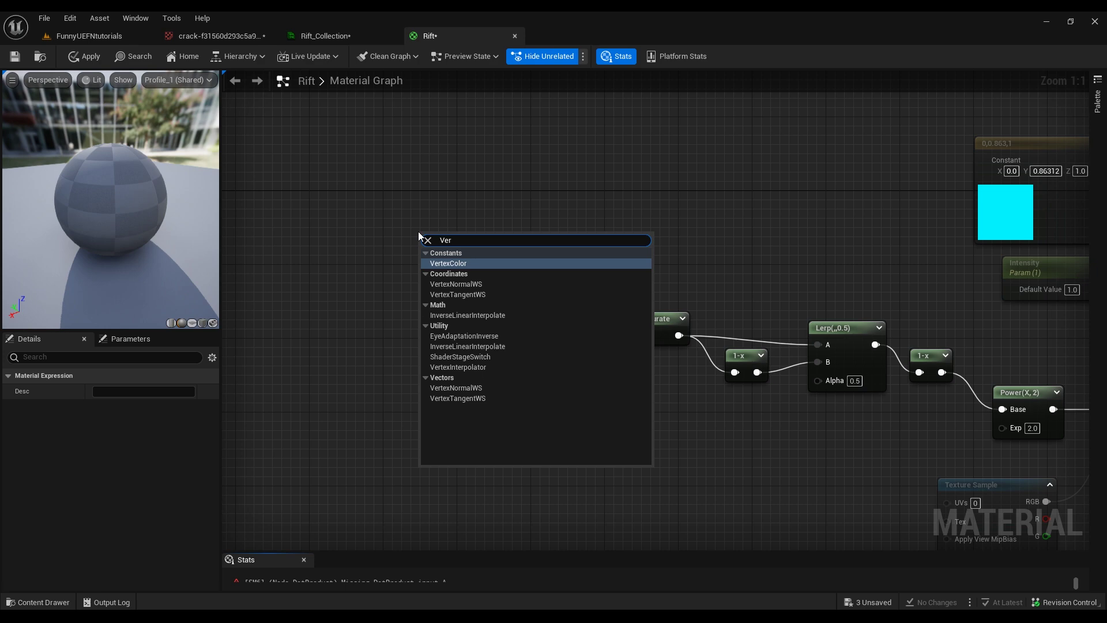
pyautogui.click(455, 284)
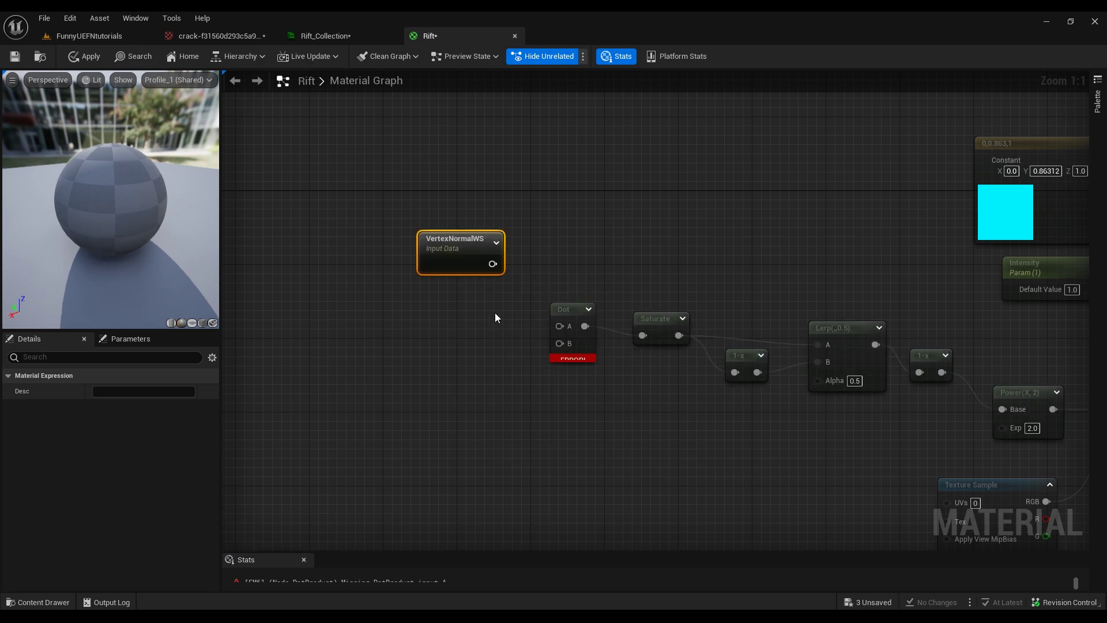
pyautogui.moveTo(492, 263); pyautogui.dragTo(559, 326)
# Add a Camera Vector node and attach it to the Dot node's B input
pyautogui.rightClick(415, 352)
pyautogui.write('can')
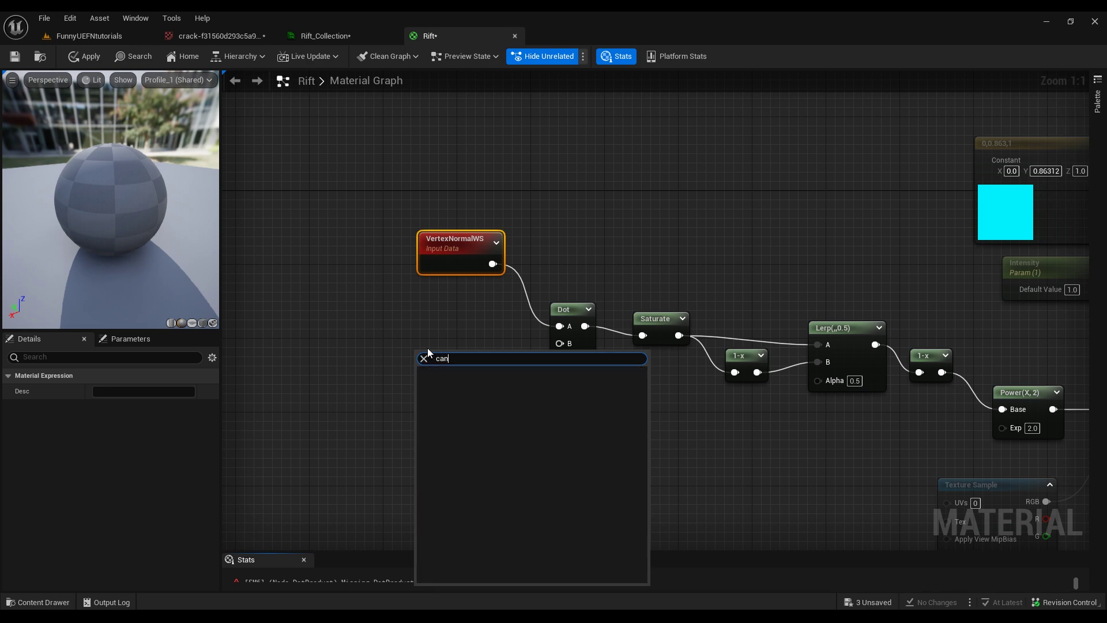
pyautogui.press('BackSpace')
pyautogui.write('mer')
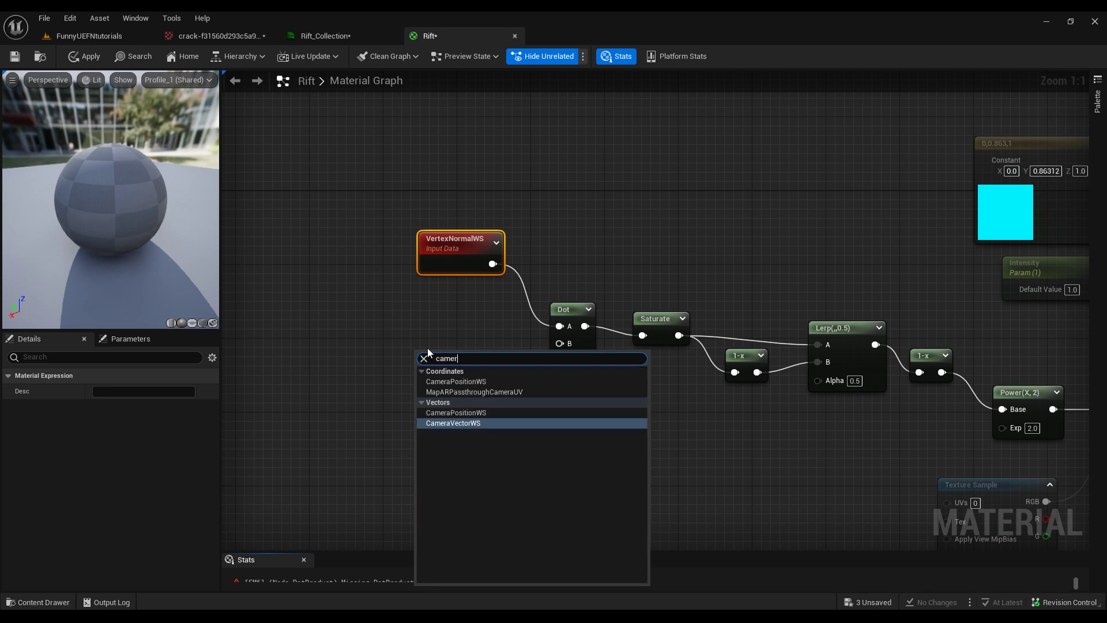
pyautogui.click(455, 424)
pyautogui.moveTo(481, 382); pyautogui.dragTo(557, 345)
pyautogui.moveTo(452, 359); pyautogui.dragTo(466, 320)
pyautogui.moveTo(461, 247); pyautogui.dragTo(462, 279)
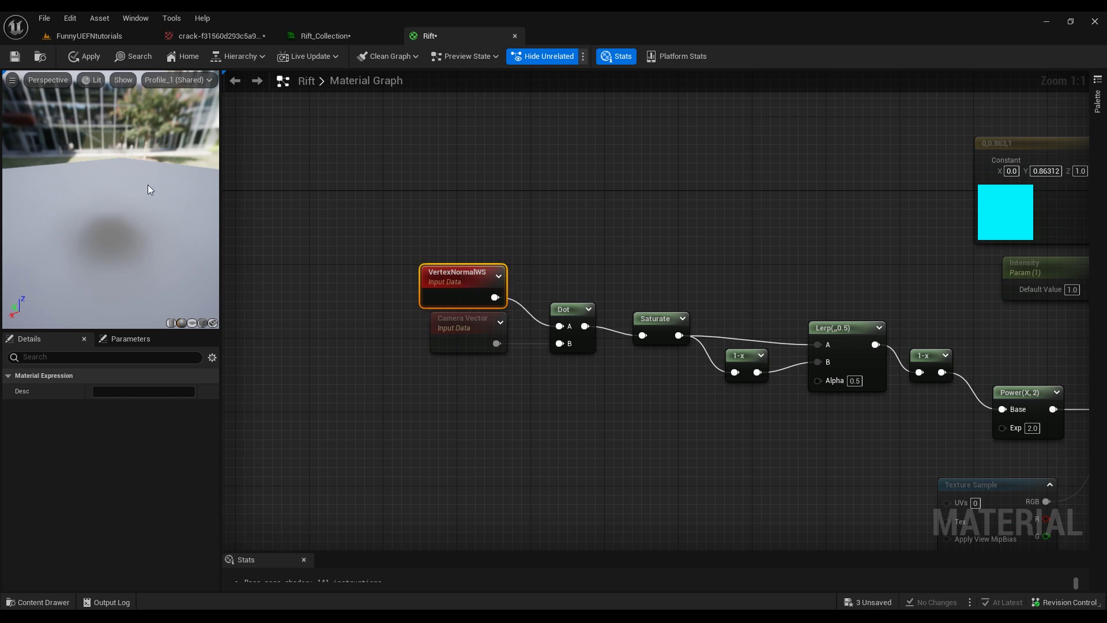
pyautogui.moveTo(141, 185); pyautogui.dragTo(147, 190)
pyautogui.moveTo(604, 190); pyautogui.dragTo(516, 133, button='right')
pyautogui.moveTo(547, 222); pyautogui.dragTo(623, 225, button='right')
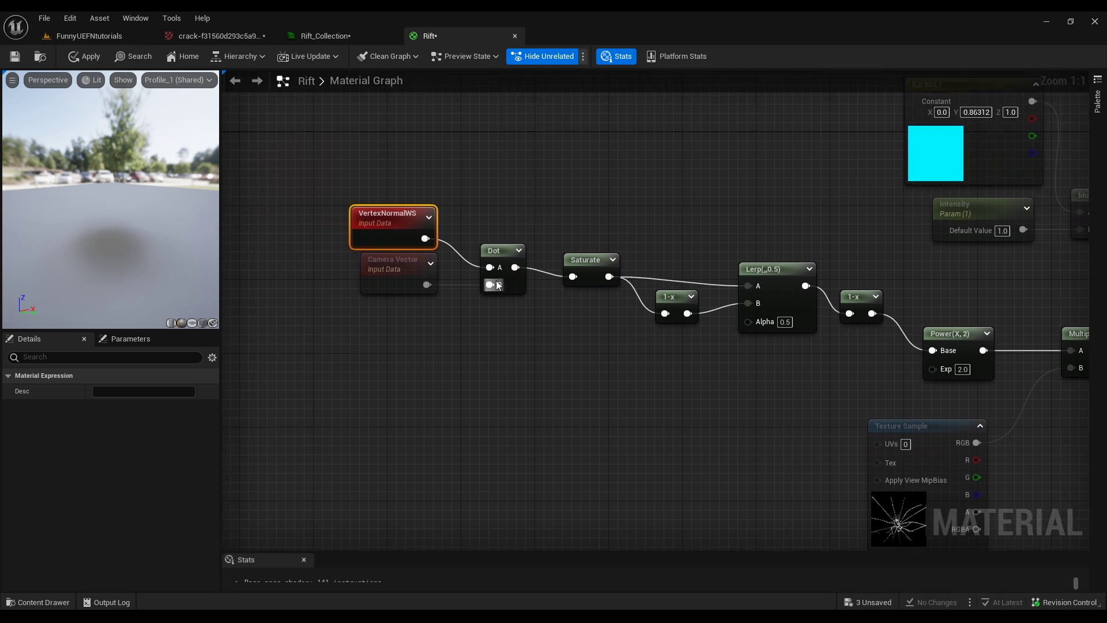
pyautogui.click(385, 275)
pyautogui.moveTo(385, 275)
pyautogui.mouseDown()
pyautogui.moveTo(386, 288)
pyautogui.moveTo(390, 254)
pyautogui.moveTo(385, 272)
pyautogui.moveTo(378, 263)
pyautogui.mouseUp()
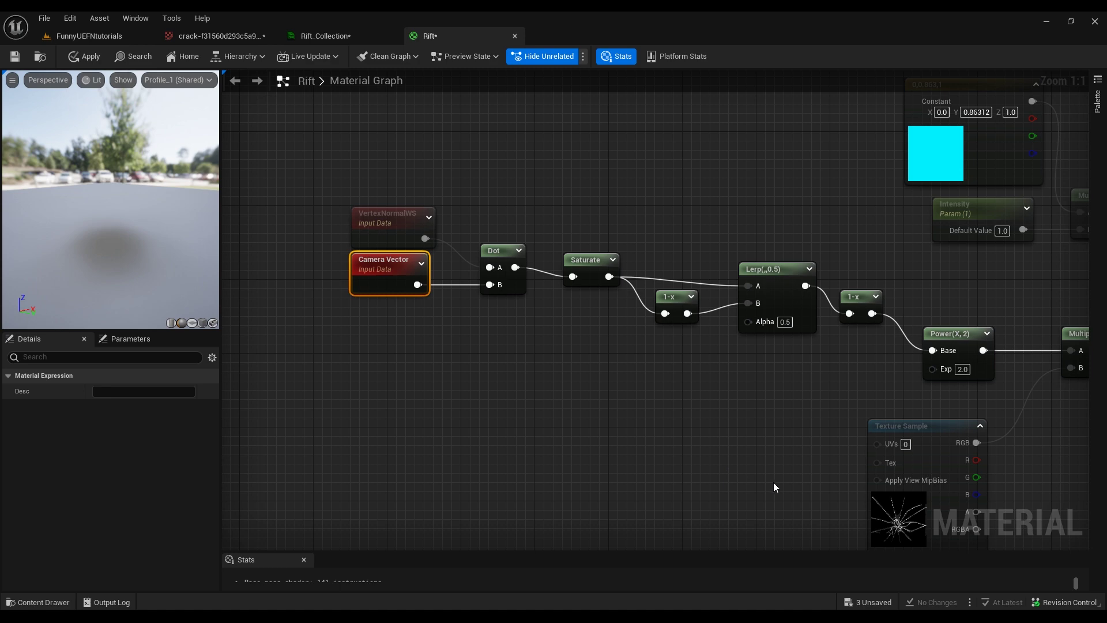
pyautogui.moveTo(770, 481)
pyautogui.mouseDown(button='right')
pyautogui.moveTo(669, 464)
pyautogui.moveTo(782, 488)
pyautogui.mouseUp(button='right')
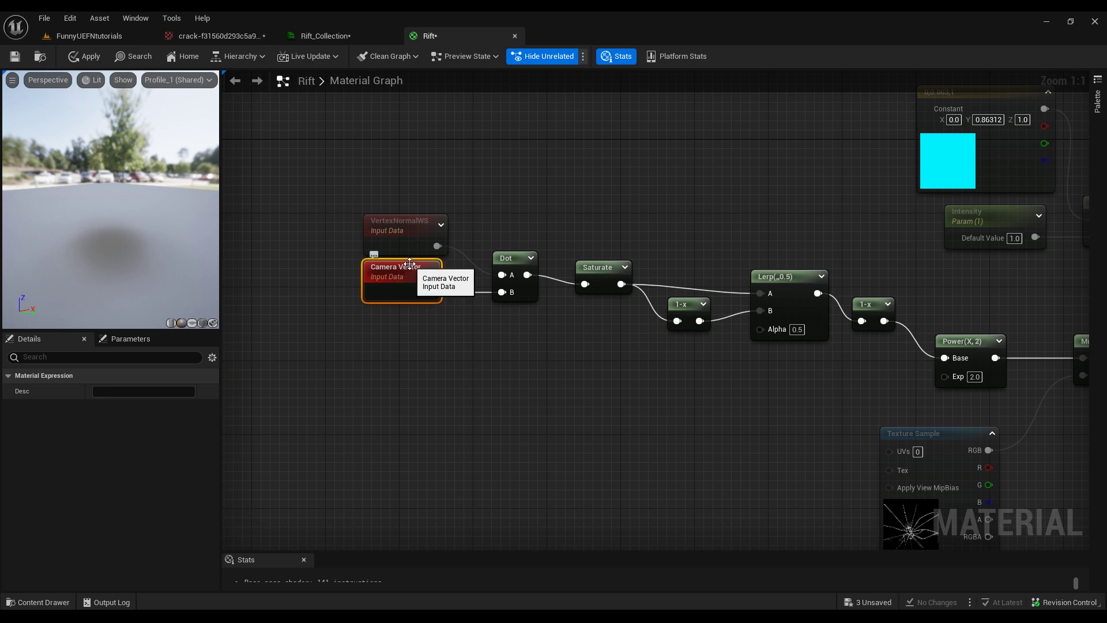
pyautogui.moveTo(408, 264)
pyautogui.mouseDown()
pyautogui.moveTo(389, 285)
pyautogui.moveTo(413, 268)
pyautogui.mouseUp()
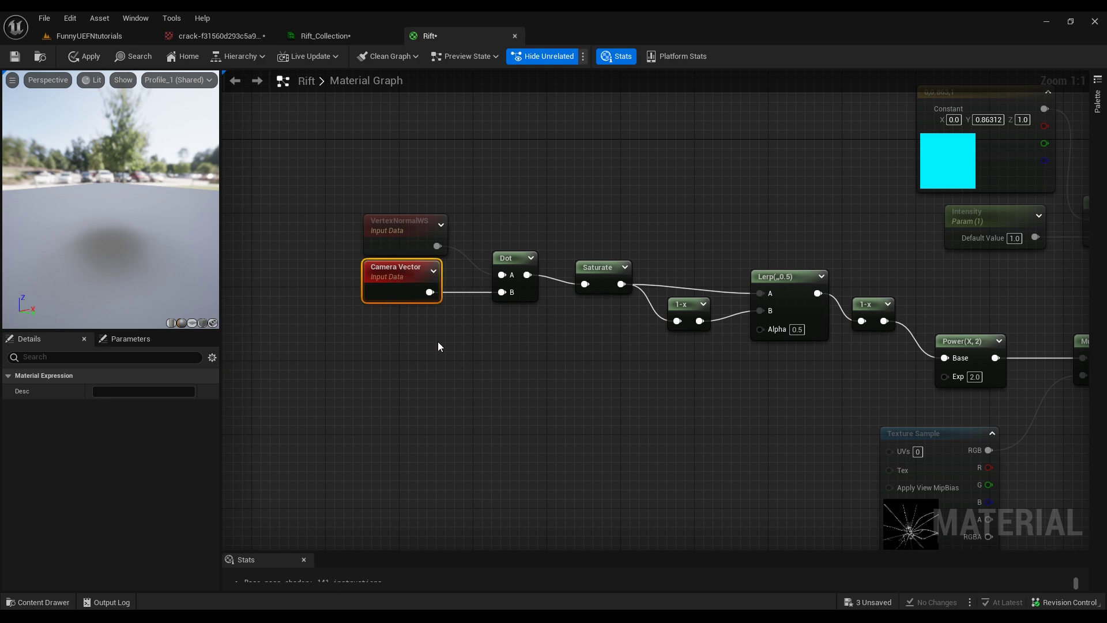
pyautogui.moveTo(519, 386); pyautogui.dragTo(401, 341, button='right')
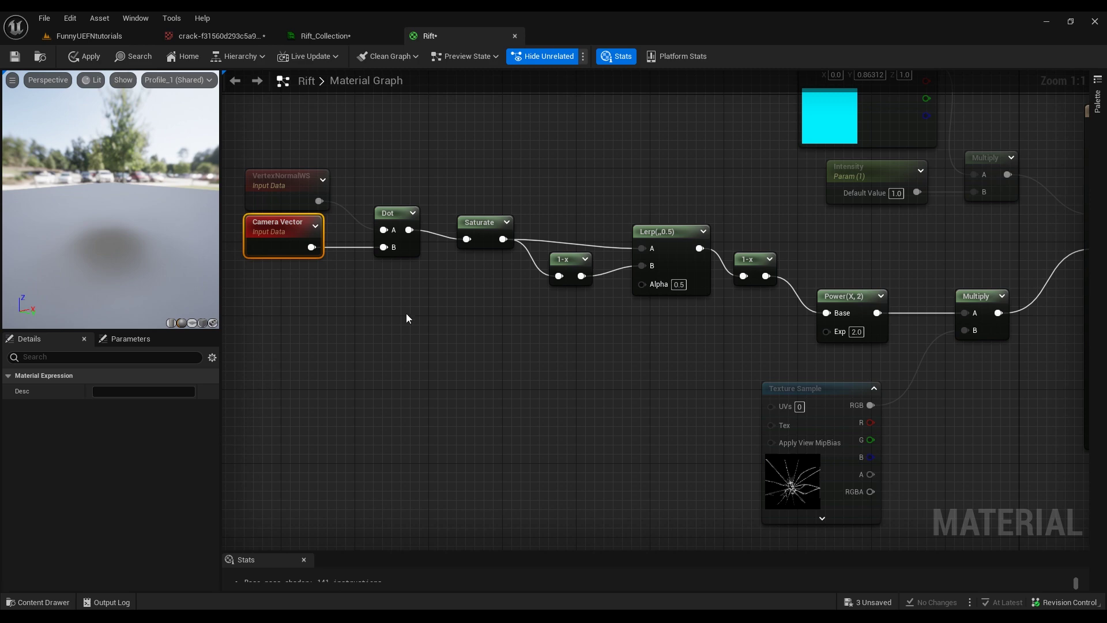
pyautogui.moveTo(479, 333)
pyautogui.mouseDown(button='right')
pyautogui.moveTo(495, 328)
pyautogui.moveTo(441, 324)
pyautogui.moveTo(475, 318)
pyautogui.mouseUp(button='right')
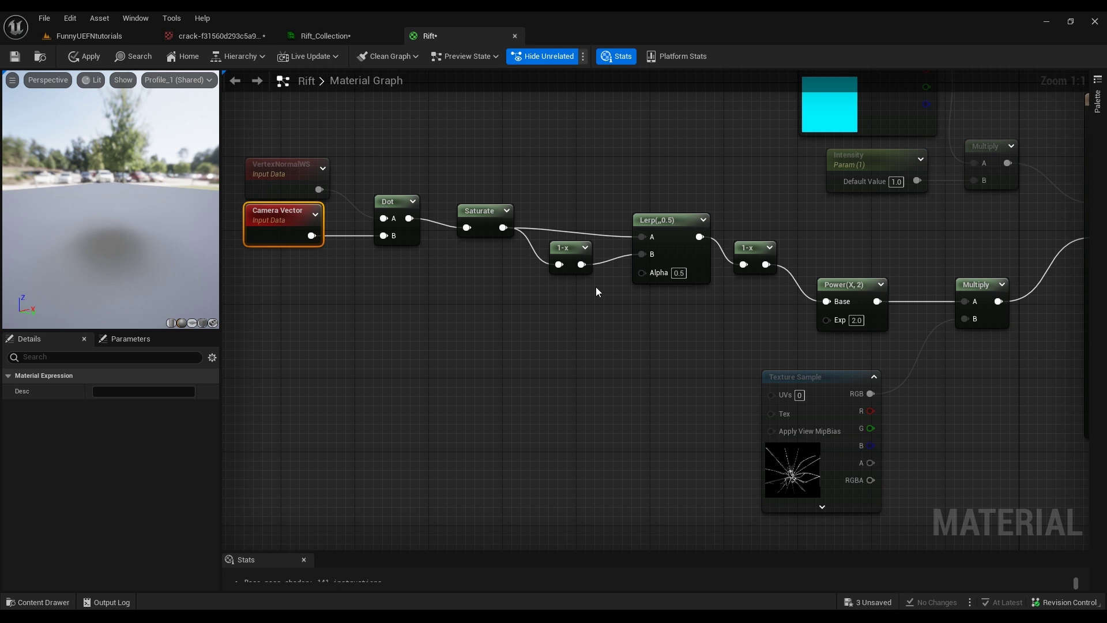
# Add an Abs node and connect it to the Power node's Exp input
pyautogui.click(844, 285)
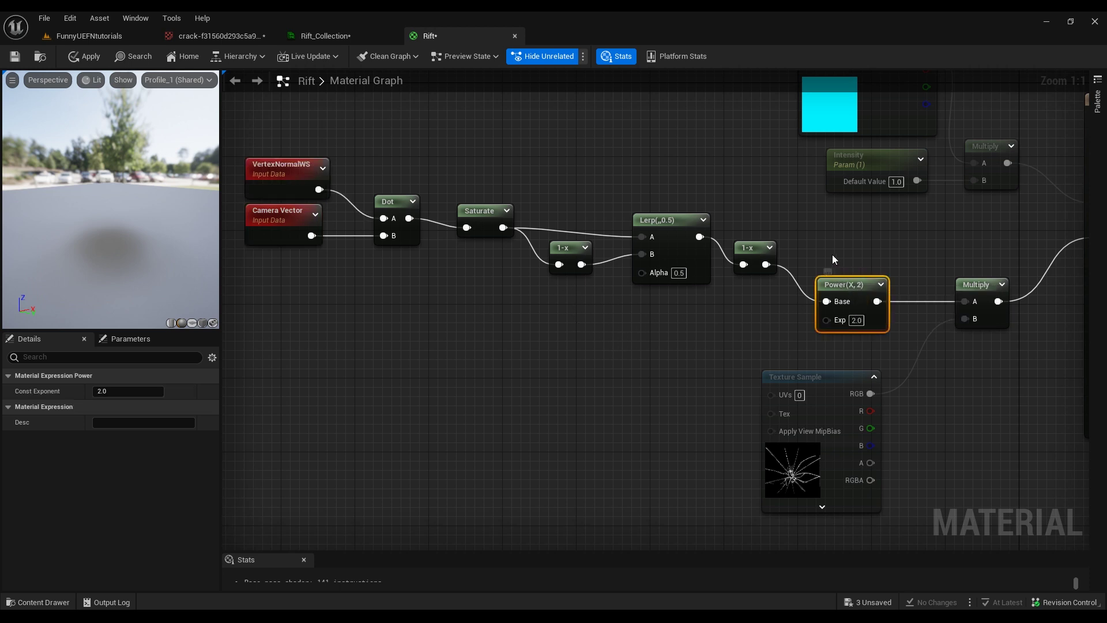
pyautogui.moveTo(844, 284); pyautogui.dragTo(589, 362, button='right')
pyautogui.rightClick(545, 362)
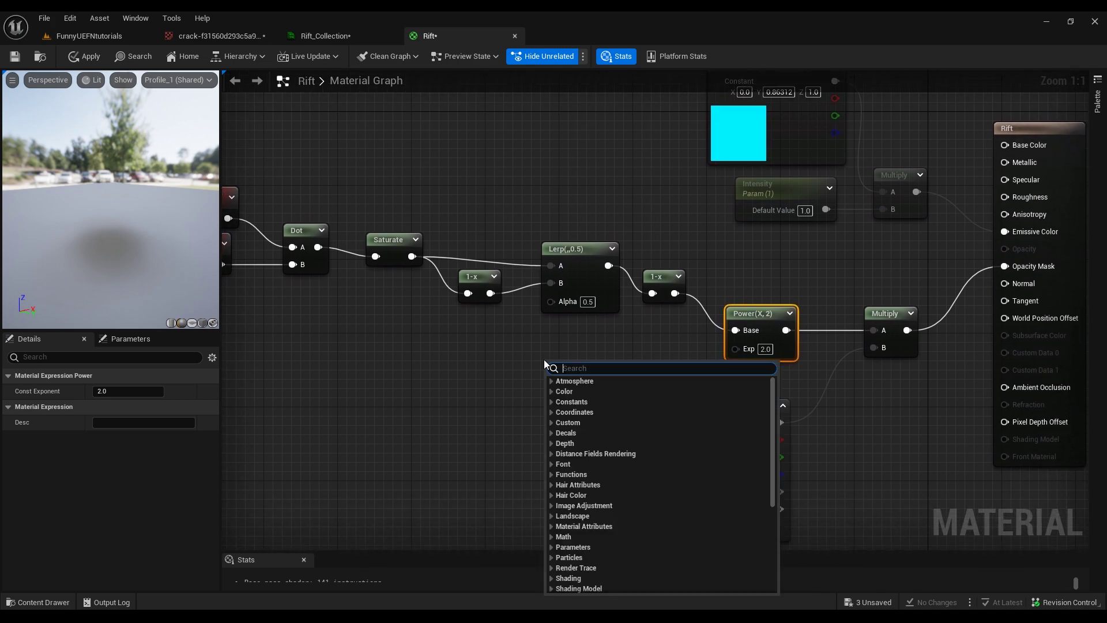
pyautogui.write('abs')
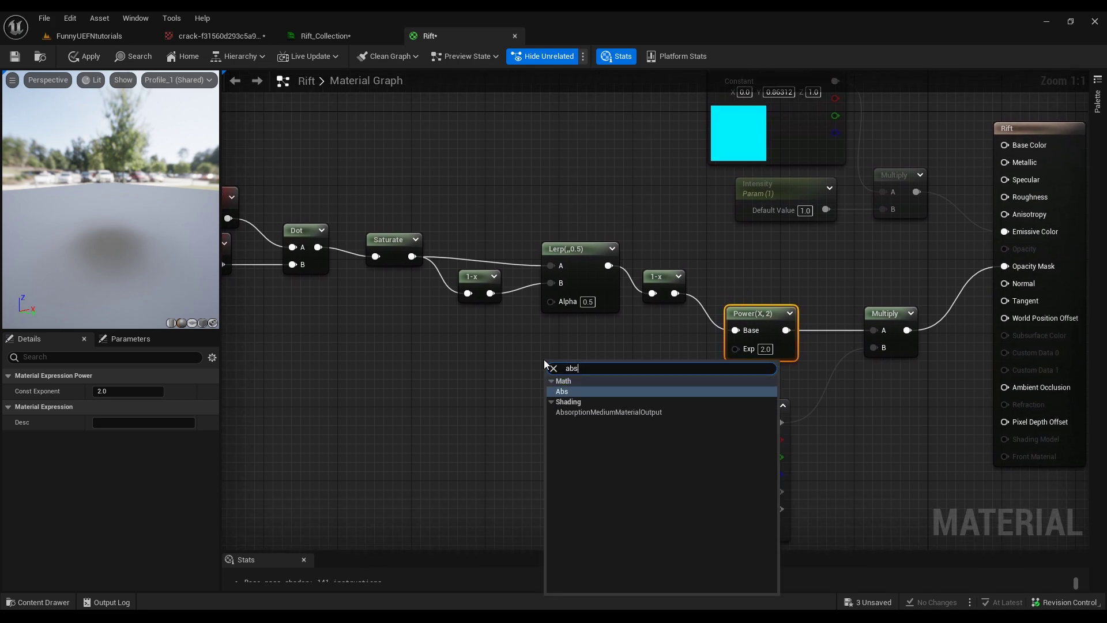
pyautogui.click(565, 391)
pyautogui.moveTo(576, 383); pyautogui.dragTo(735, 348)
pyautogui.moveTo(554, 363); pyautogui.dragTo(578, 346)
# Place a Divide (1, 2) node to the left of Abs to feed it
pyautogui.moveTo(578, 346); pyautogui.dragTo(600, 366, button='right')
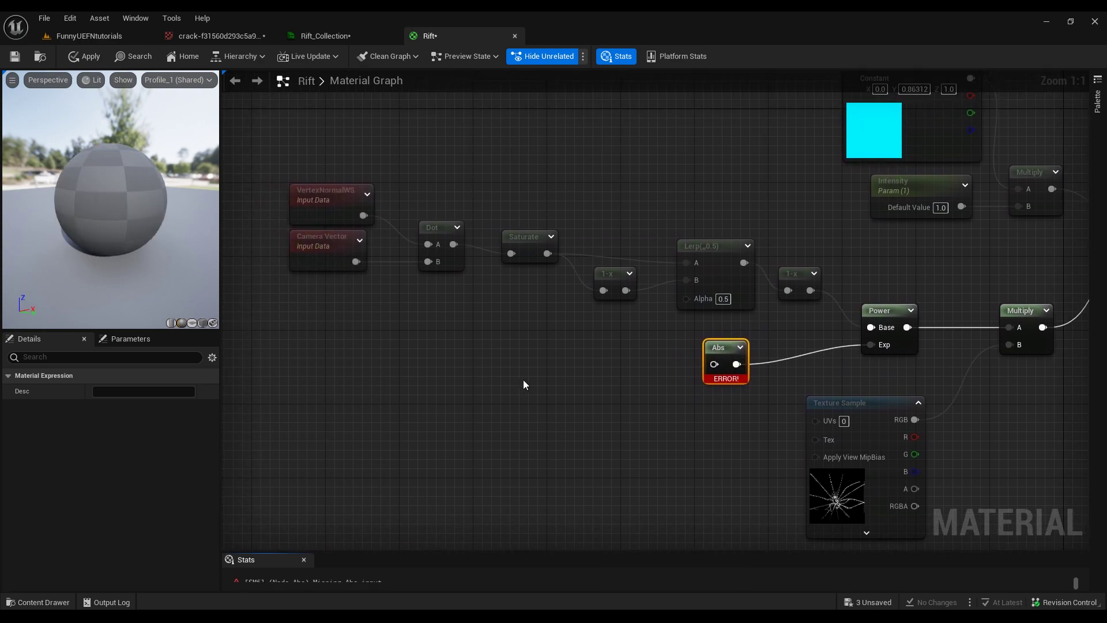
pyautogui.click(494, 375)
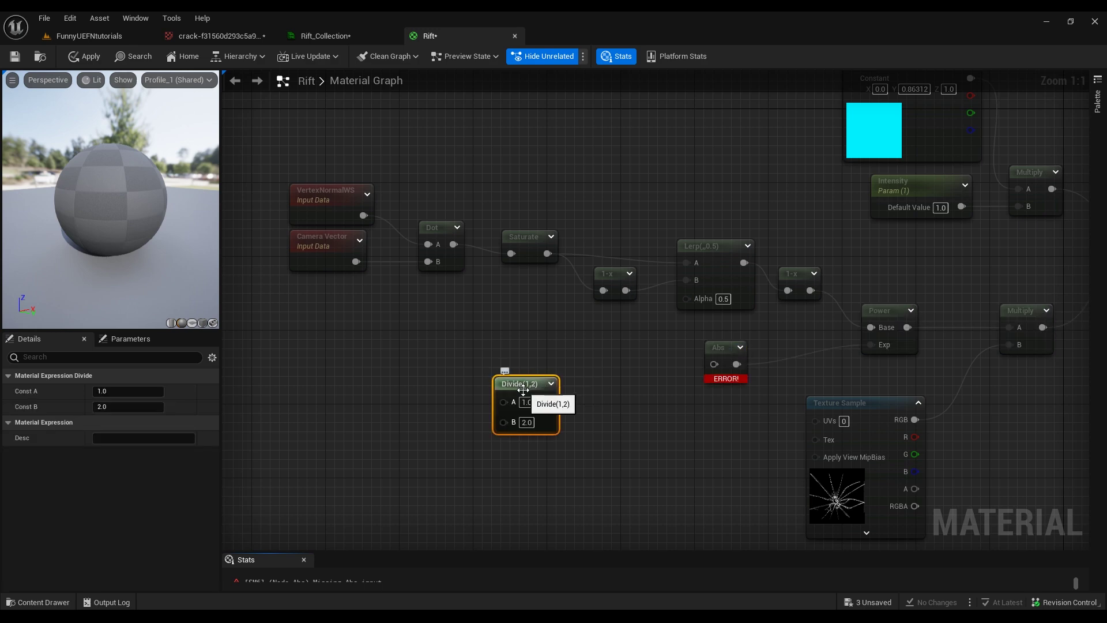
pyautogui.moveTo(525, 382); pyautogui.dragTo(713, 365)
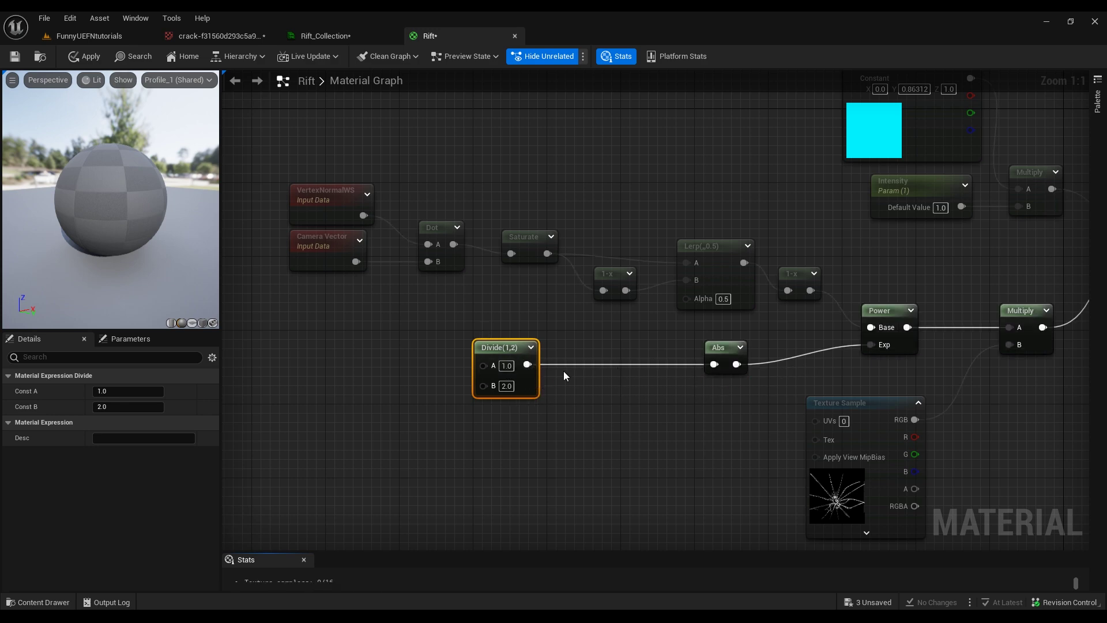
# Duplicate the Saturate node and feed the Divide output into the copy
pyautogui.click(526, 237)
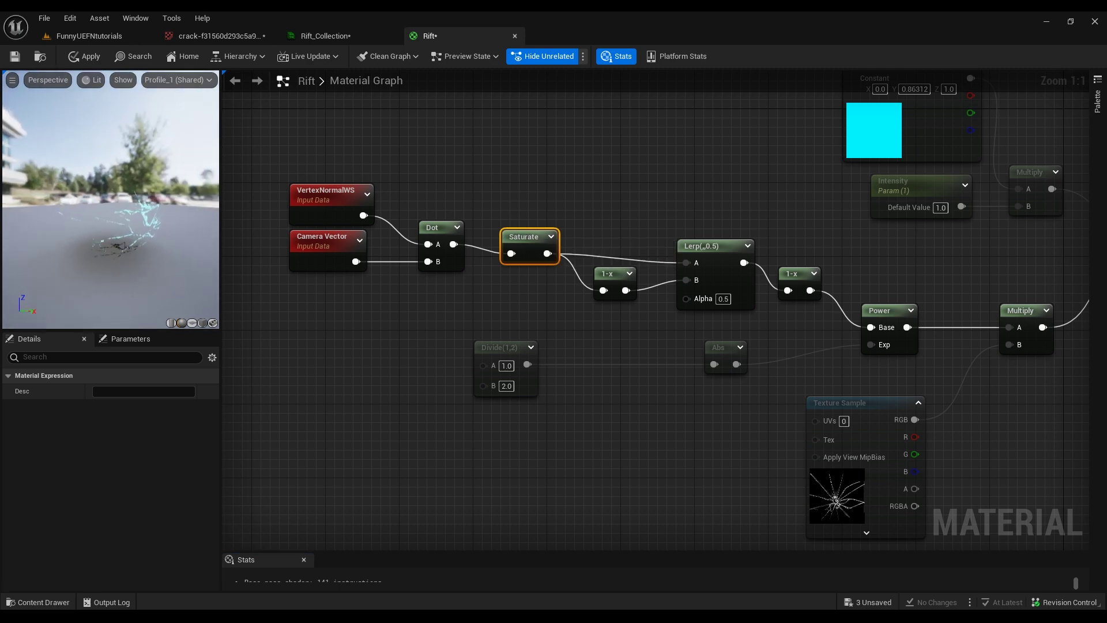
pyautogui.click(562, 310)
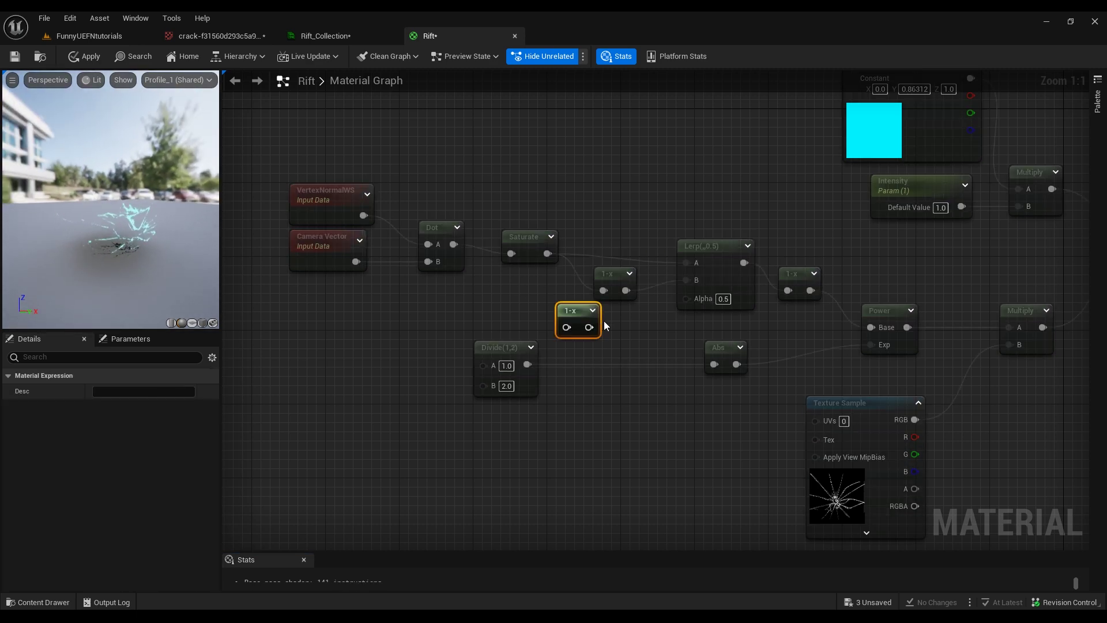
pyautogui.press('Delete')
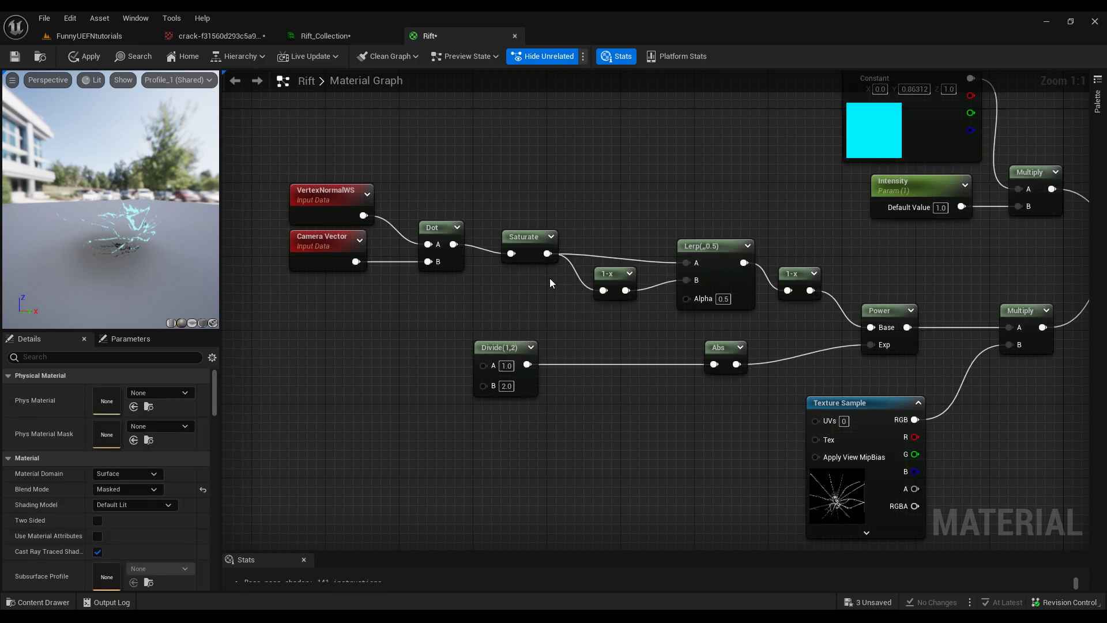
pyautogui.click(527, 241)
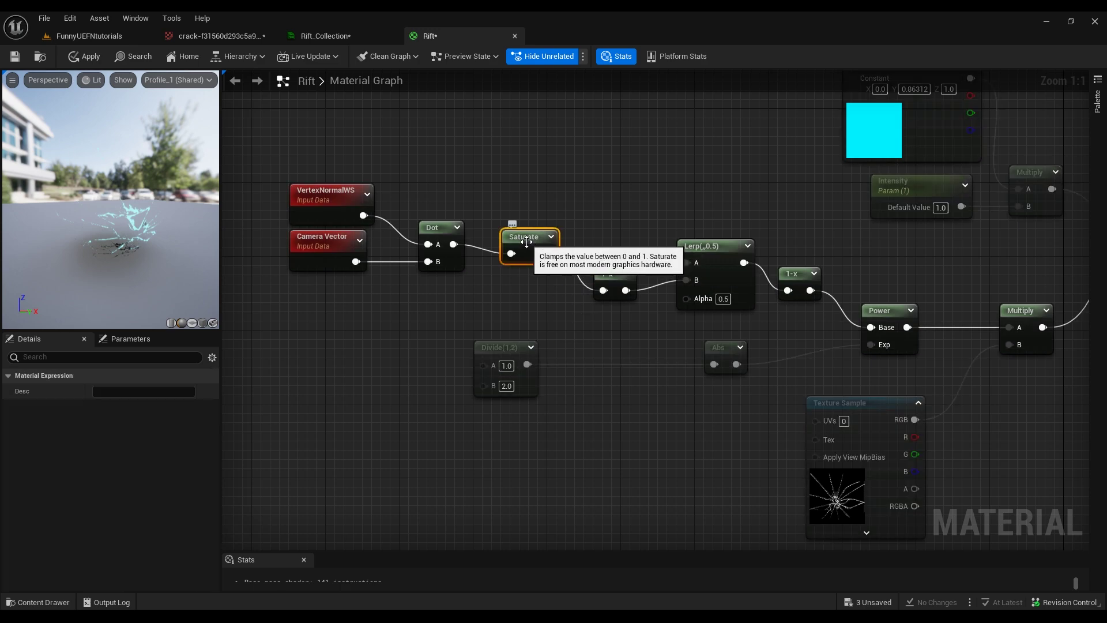
pyautogui.hotkey('ctrl', 'c')
pyautogui.click(565, 316)
pyautogui.hotkey('ctrl', 'v')
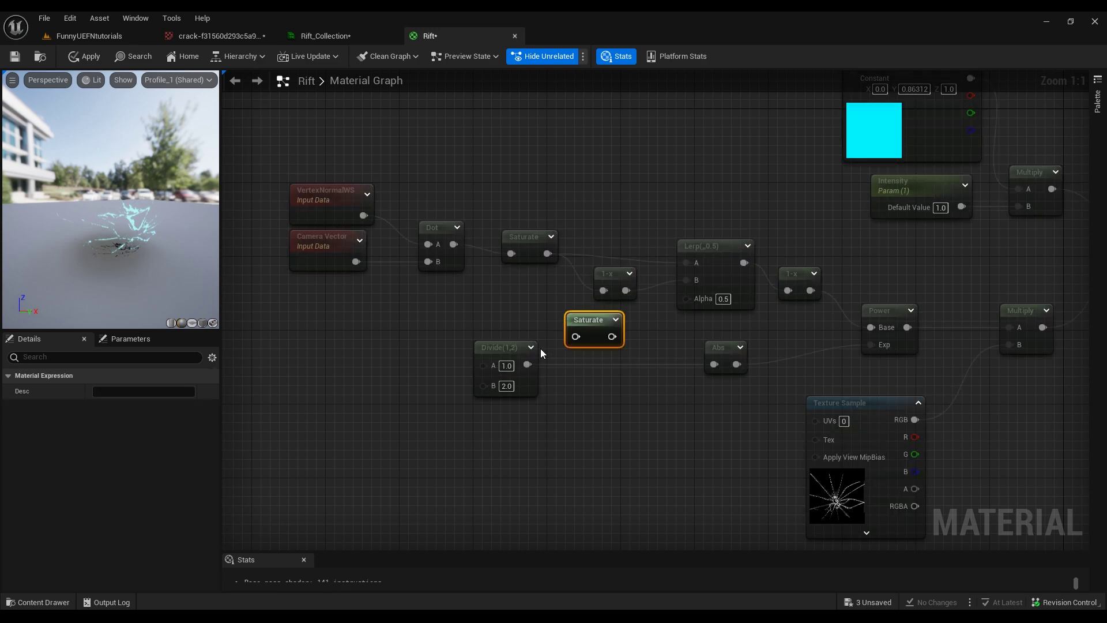
pyautogui.moveTo(529, 364); pyautogui.dragTo(562, 313)
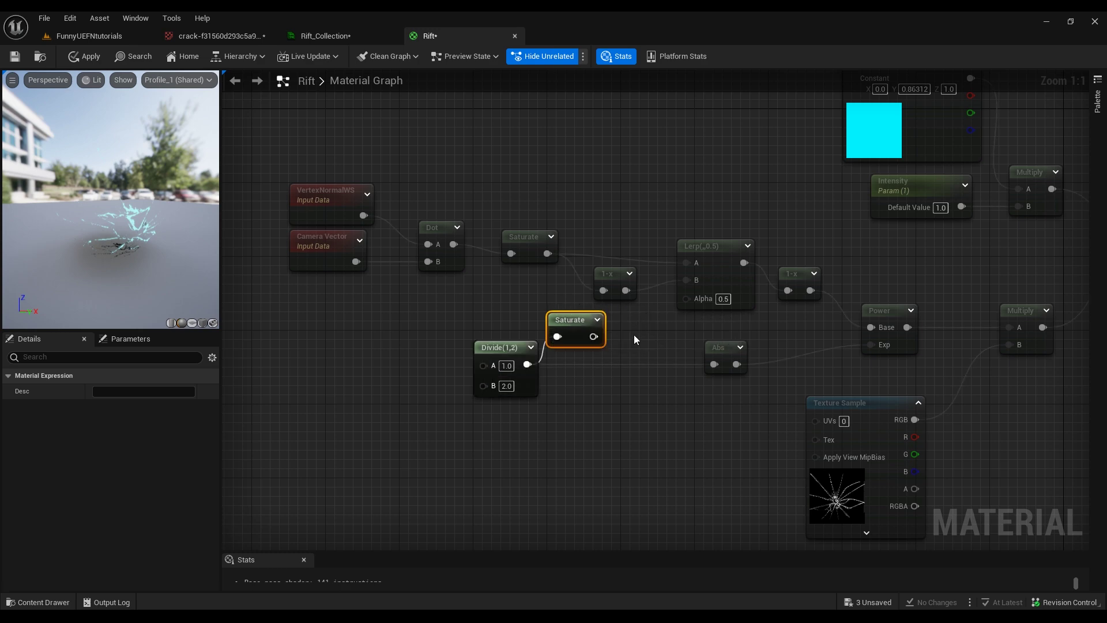
# Add a Ceil node beside the Lerp, fed by the copied Saturate, for Lerp's Alpha
pyautogui.rightClick(635, 338)
pyautogui.write('ceil')
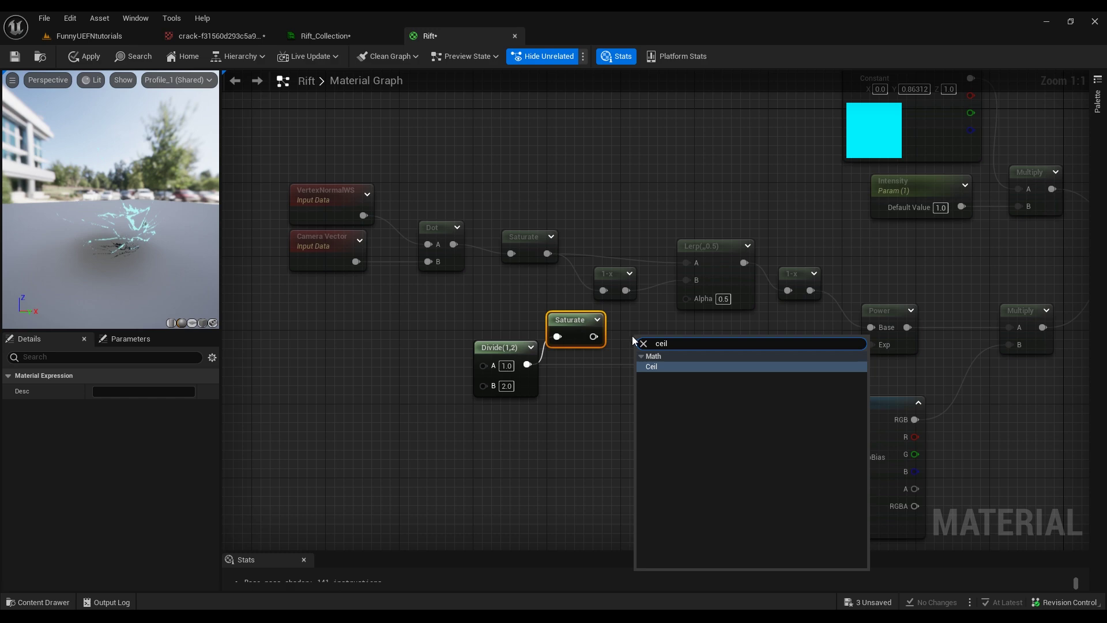
pyautogui.click(657, 367)
pyautogui.moveTo(645, 337); pyautogui.dragTo(646, 310)
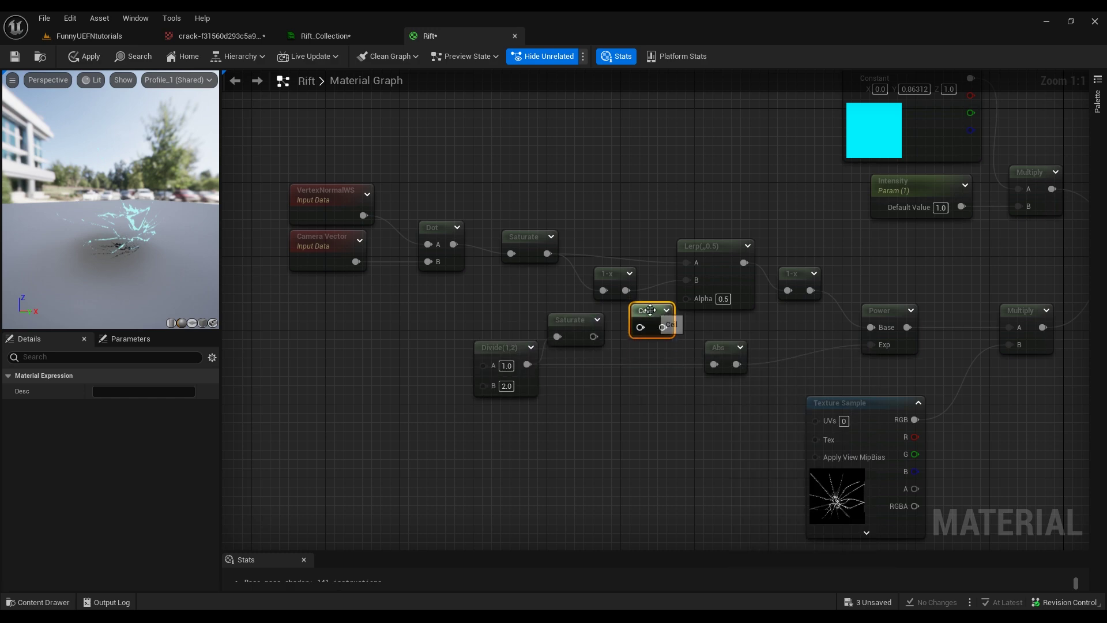
pyautogui.moveTo(593, 336); pyautogui.dragTo(686, 298)
pyautogui.moveTo(101, 201); pyautogui.dragTo(100, 201)
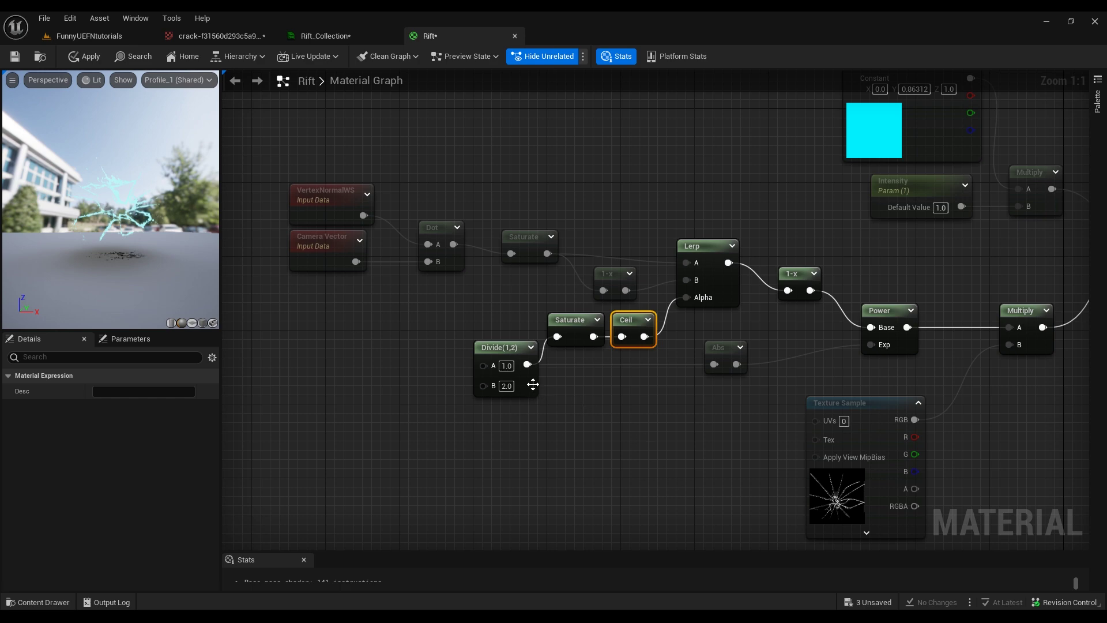
pyautogui.moveTo(452, 340); pyautogui.dragTo(600, 325, button='right')
# Wire an Add node into Divide's A and feed a new Cosine node into Add's A
pyautogui.click(531, 331)
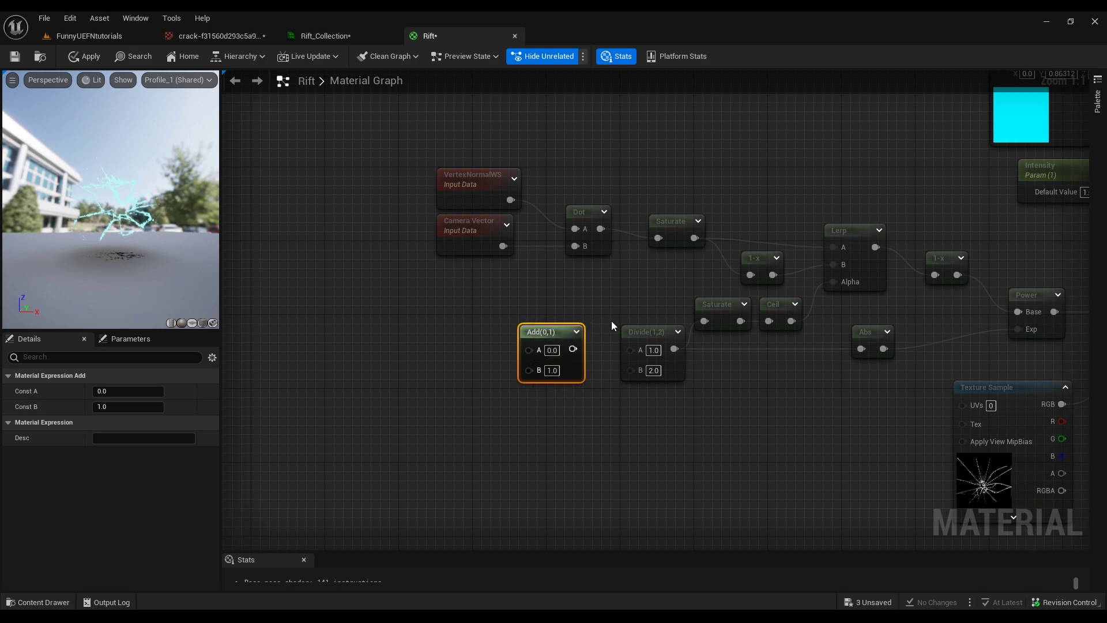
pyautogui.moveTo(572, 348); pyautogui.dragTo(628, 349)
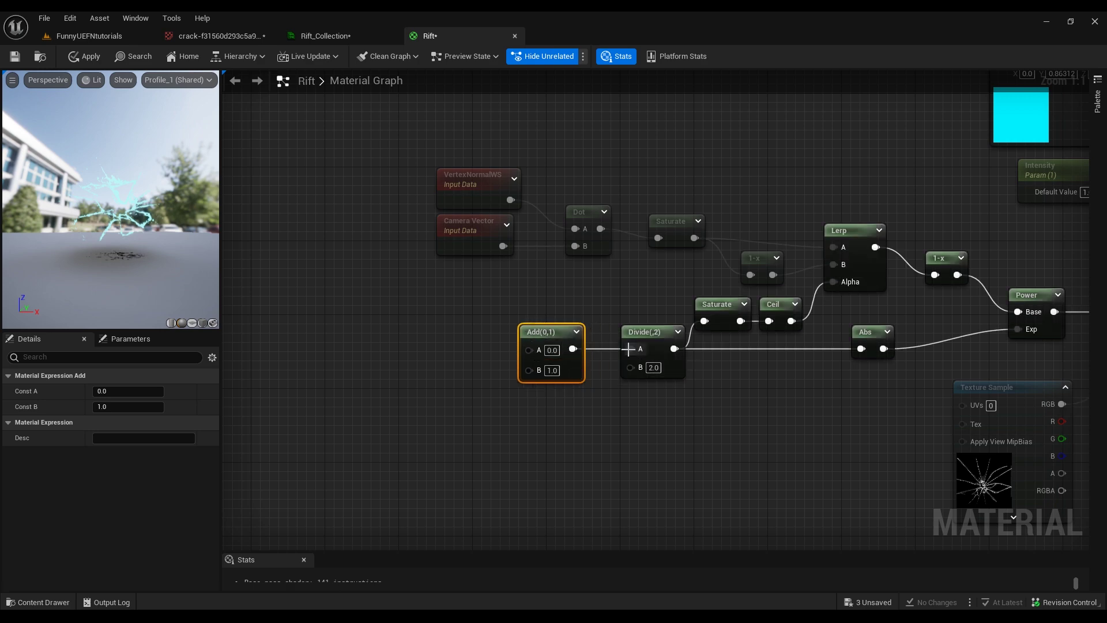
pyautogui.rightClick(433, 347)
pyautogui.write('cos')
pyautogui.click(459, 397)
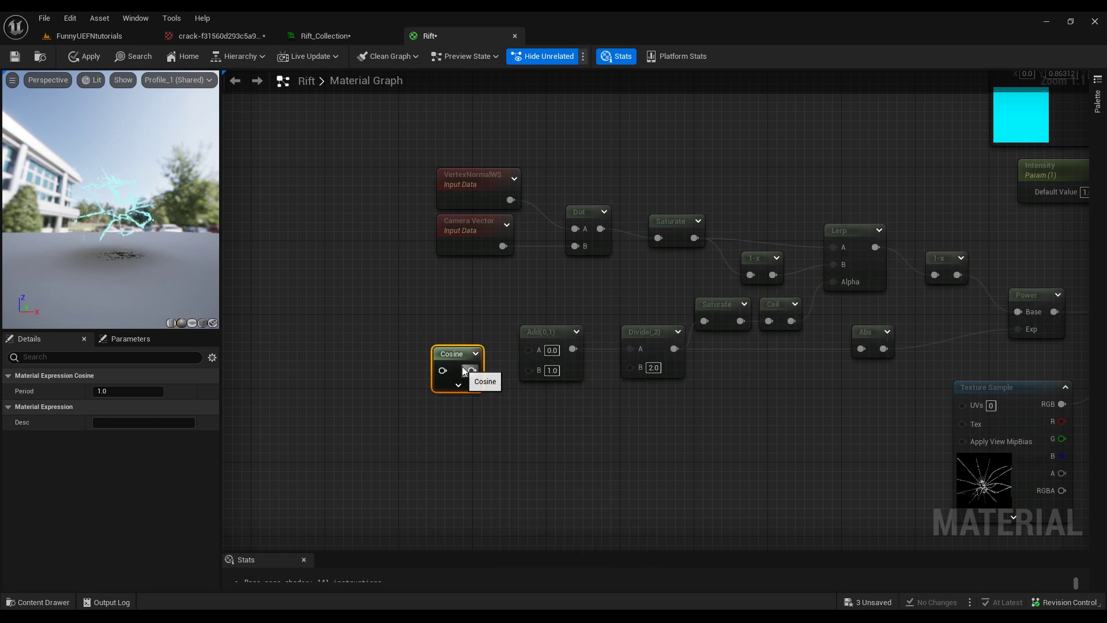
pyautogui.moveTo(472, 370); pyautogui.dragTo(478, 340)
# Add an unassigned Collection Parameter node just below the Cosine node
pyautogui.moveTo(326, 356); pyautogui.dragTo(421, 355, button='right')
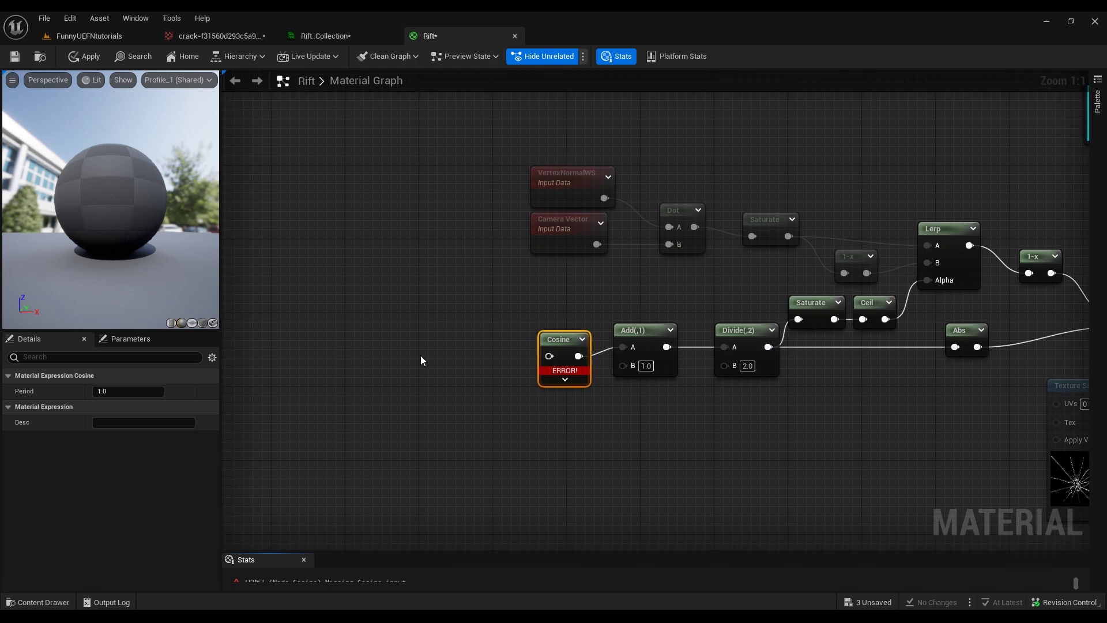
pyautogui.rightClick(420, 356)
pyautogui.write('col')
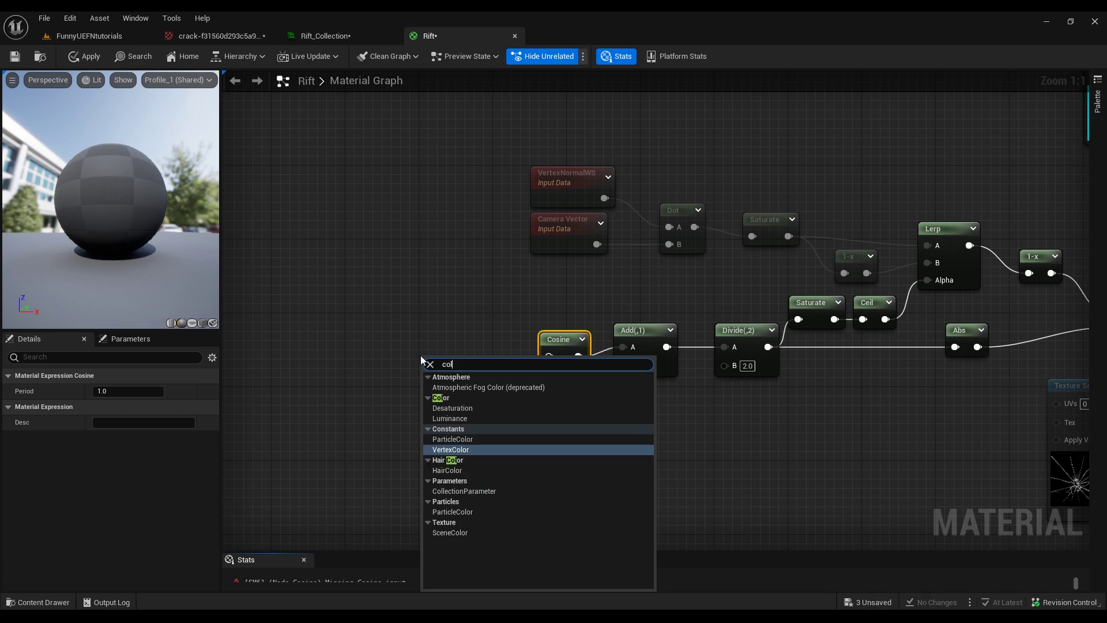
pyautogui.click(479, 491)
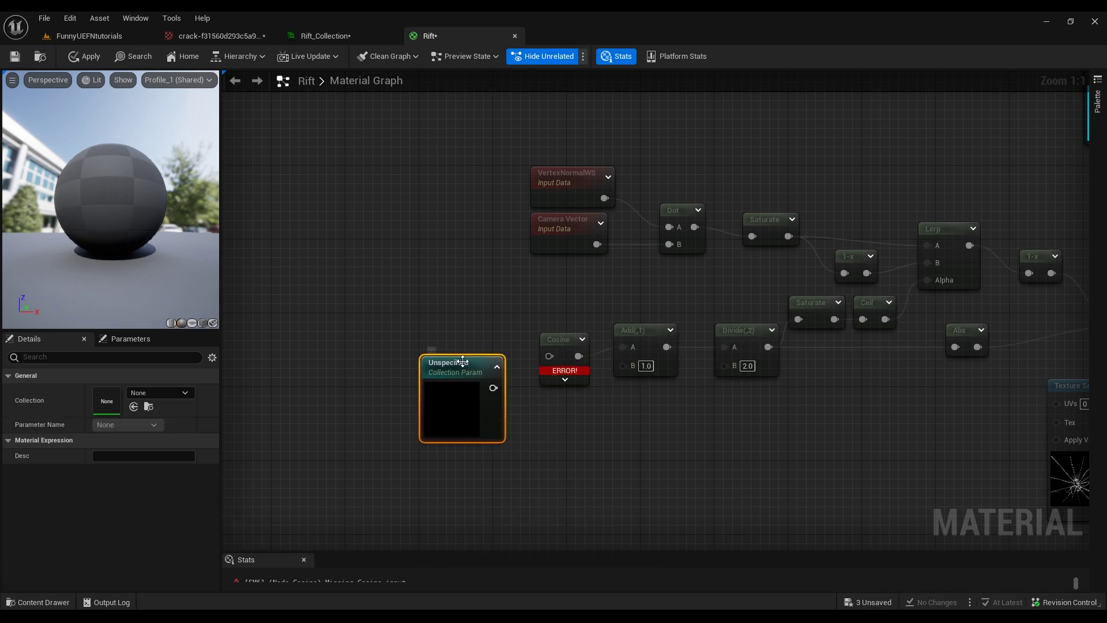
pyautogui.moveTo(462, 362); pyautogui.dragTo(461, 329)
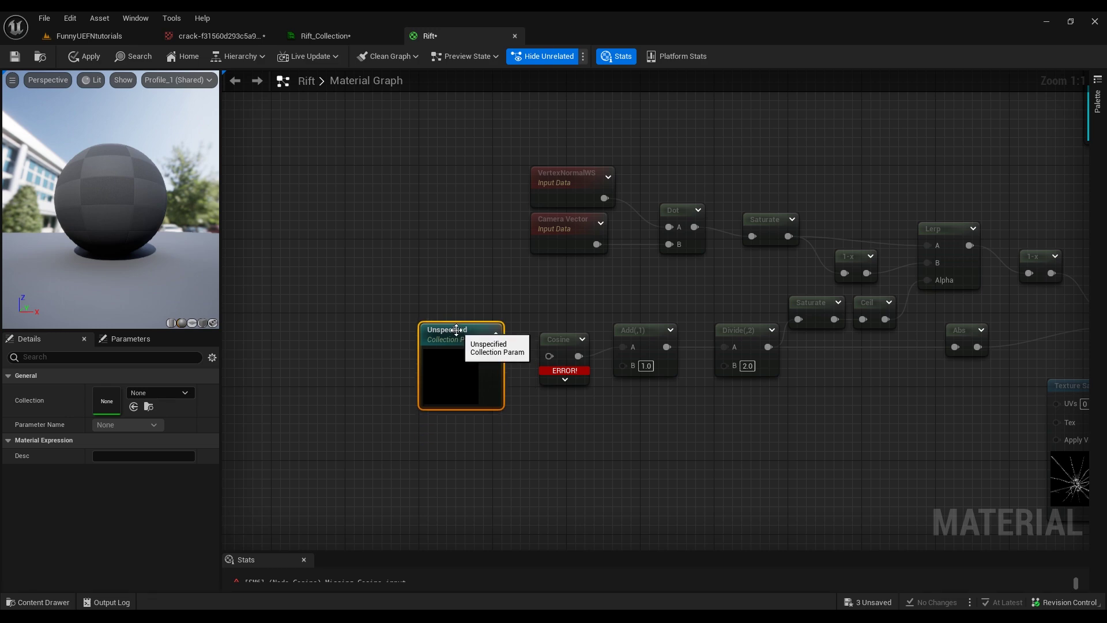
# Set the collection node's Collection to Rift_Collection and wire it into the Cosine input
pyautogui.click(170, 394)
pyautogui.click(185, 257)
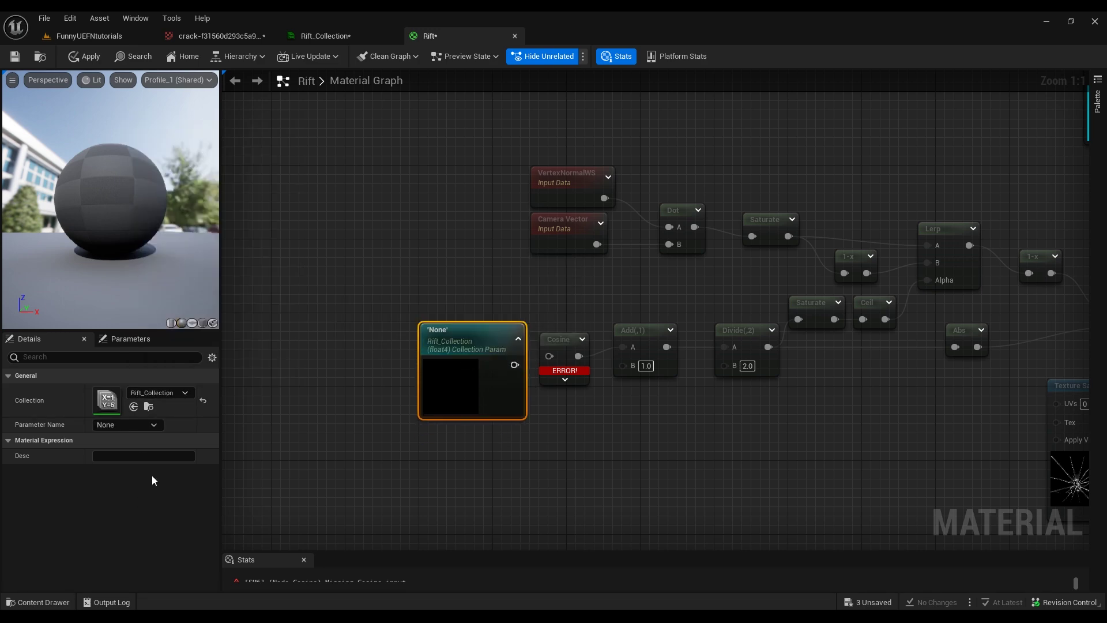
pyautogui.moveTo(158, 240); pyautogui.dragTo(141, 242)
pyautogui.moveTo(515, 364); pyautogui.dragTo(550, 356)
pyautogui.moveTo(473, 333); pyautogui.dragTo(475, 313)
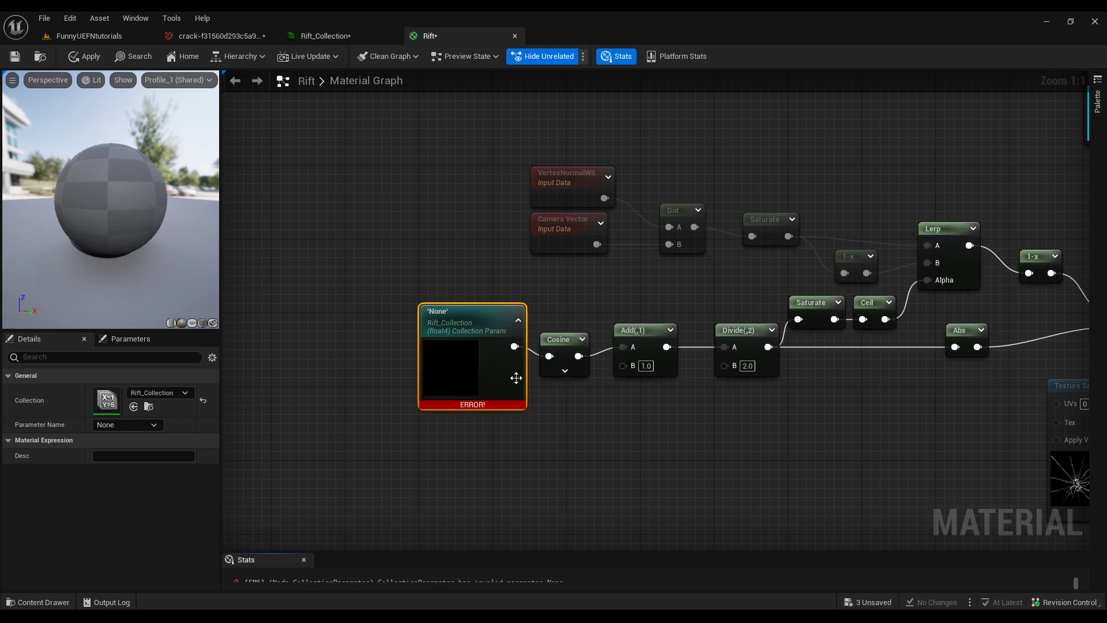
pyautogui.click(171, 395)
pyautogui.click(168, 396)
# Choose Rift grow/shrink as the Parameter Name, then check the preview and select the cyan colour node
pyautogui.click(126, 424)
pyautogui.click(141, 441)
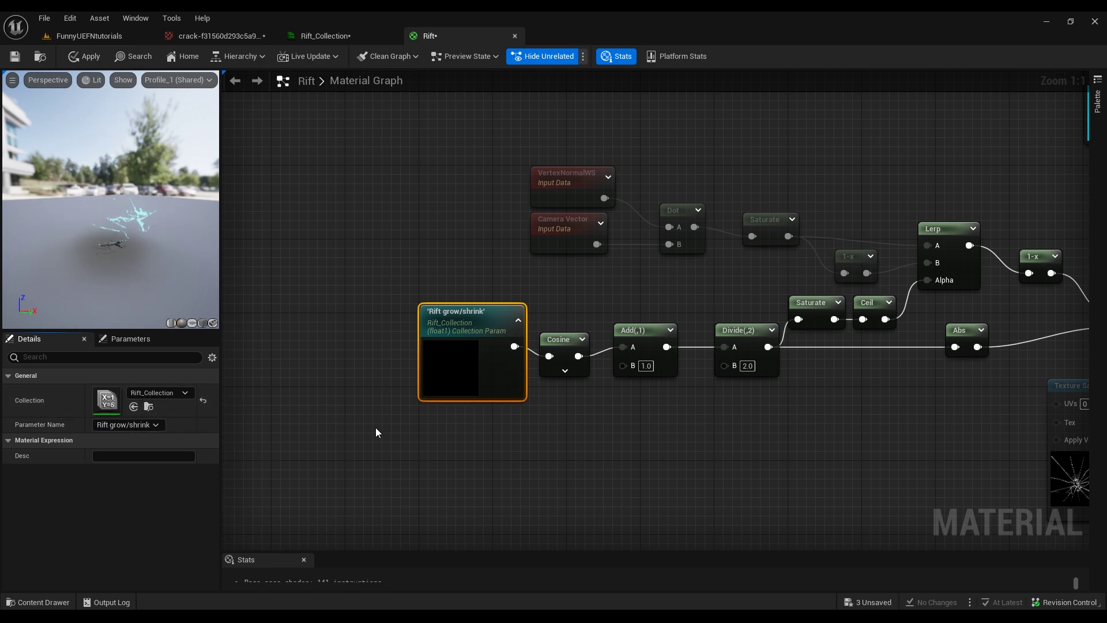
pyautogui.moveTo(138, 236); pyautogui.dragTo(196, 231)
pyautogui.moveTo(1005, 403); pyautogui.dragTo(570, 429, button='right')
pyautogui.scroll(-2, 840, 422)
pyautogui.scroll(1, 672, 314)
pyautogui.moveTo(691, 276); pyautogui.dragTo(593, 395, button='right')
pyautogui.click(594, 308)
pyautogui.moveTo(634, 259); pyautogui.dragTo(703, 342, button='right')
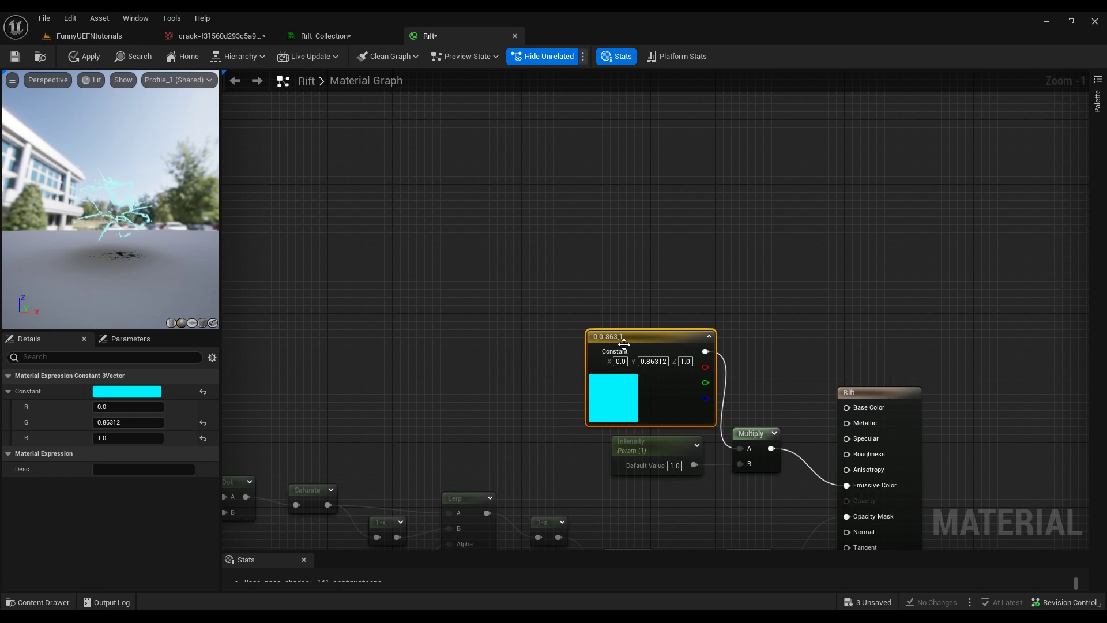
# Move the cyan constant colour node higher and reframe the graph around it
pyautogui.moveTo(623, 345); pyautogui.dragTo(631, 320)
pyautogui.moveTo(586, 452); pyautogui.dragTo(803, 283, button='right')
pyautogui.scroll(-2, 803, 282)
pyautogui.moveTo(869, 303); pyautogui.dragTo(741, 410, button='right')
pyautogui.scroll(2, 755, 342)
pyautogui.moveTo(755, 342); pyautogui.dragTo(627, 403, button='right')
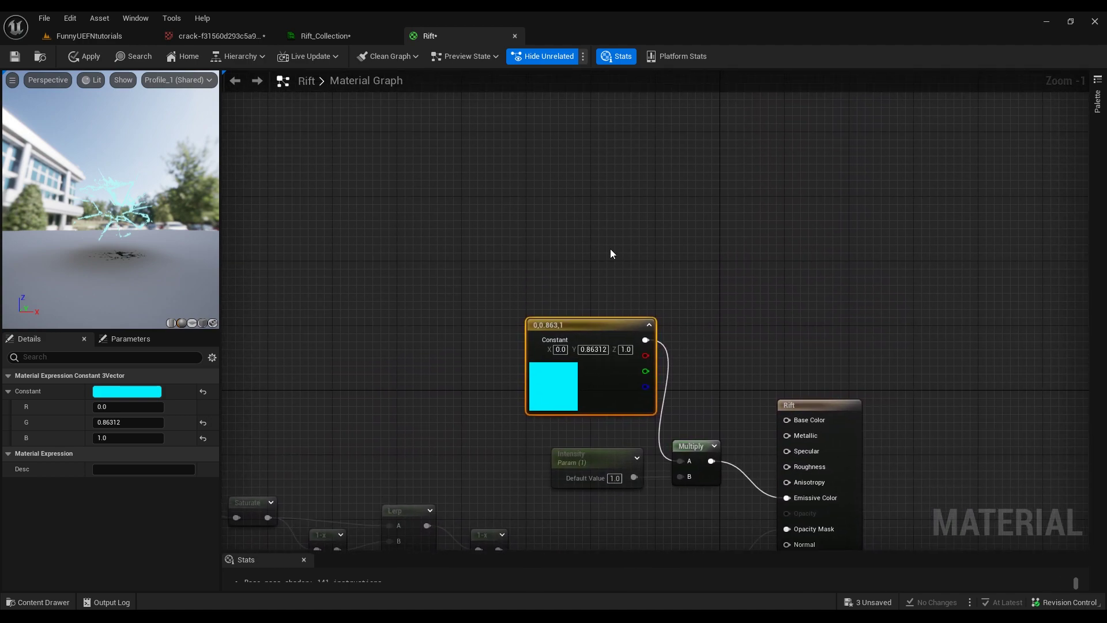
pyautogui.rightClick(611, 250)
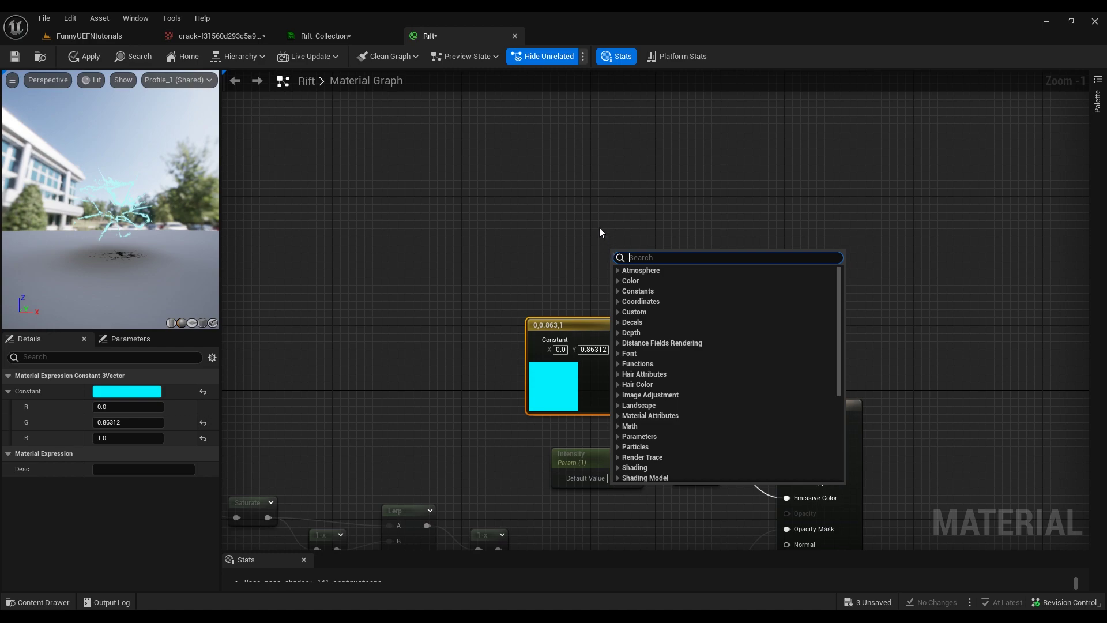
pyautogui.click(630, 219)
# Convert the cyan constant into a vector parameter named 'color'
pyautogui.rightClick(565, 329)
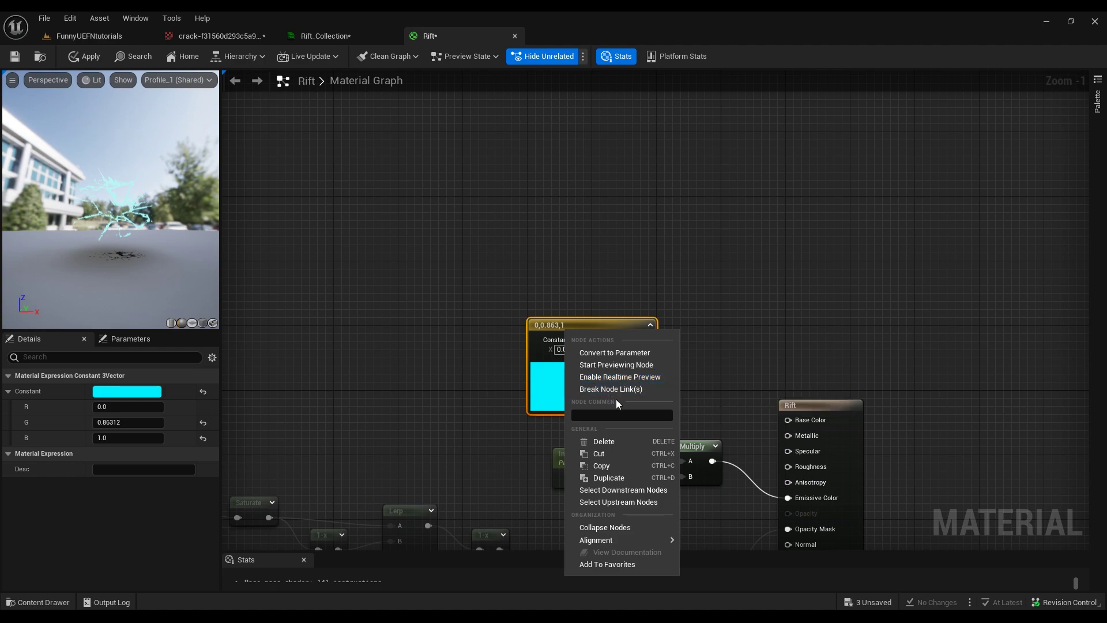
pyautogui.click(612, 352)
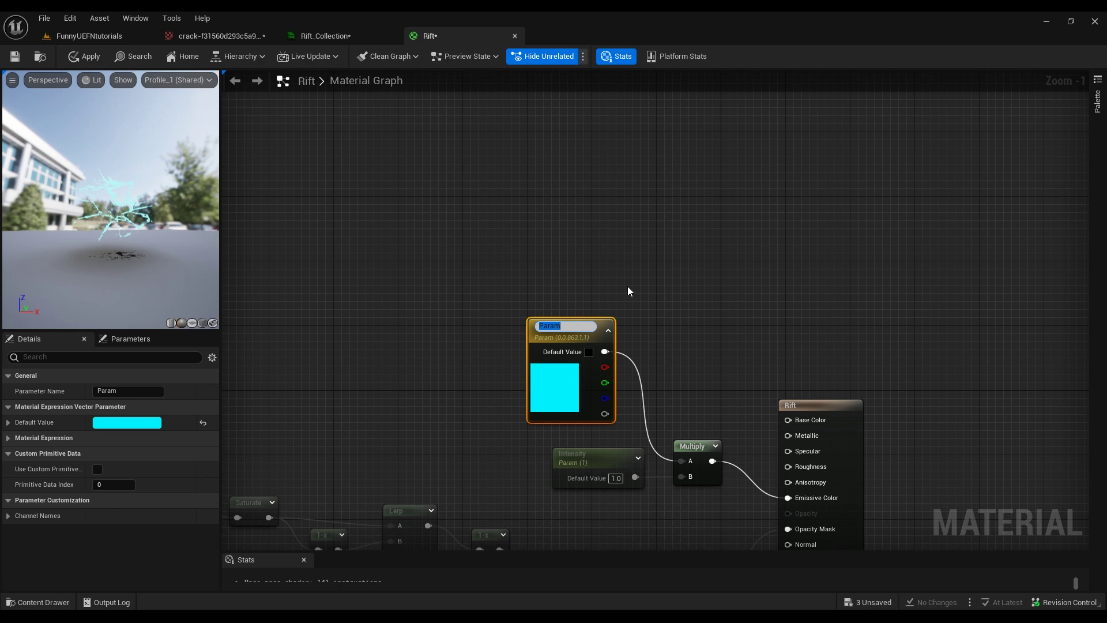
pyautogui.write('color')
pyautogui.click(693, 298)
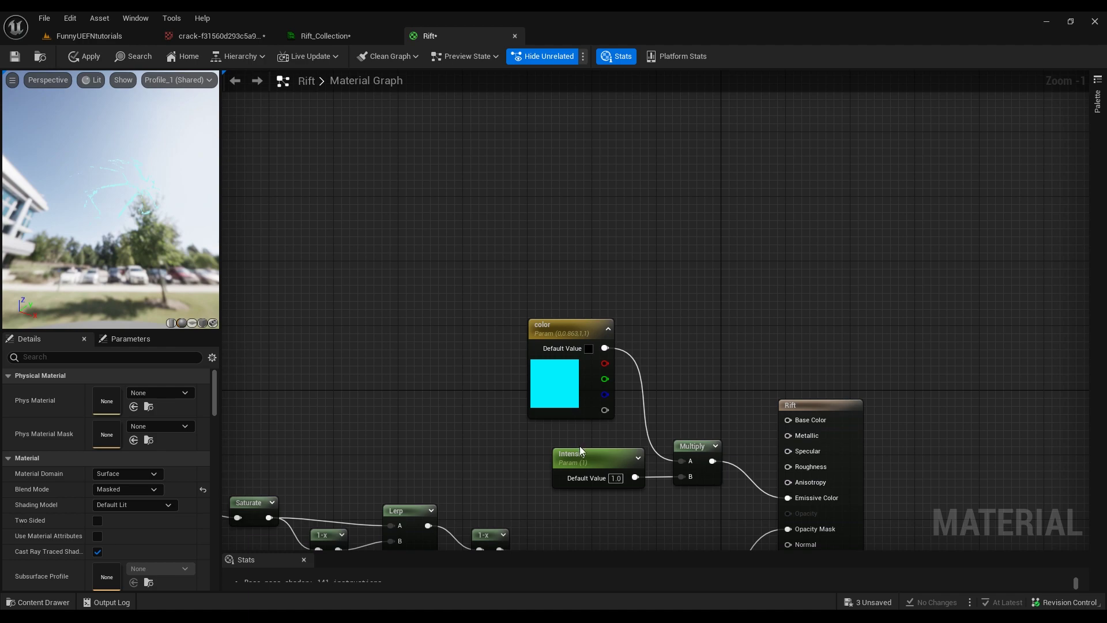
pyautogui.moveTo(92, 286); pyautogui.dragTo(69, 288)
pyautogui.moveTo(155, 276); pyautogui.dragTo(109, 279)
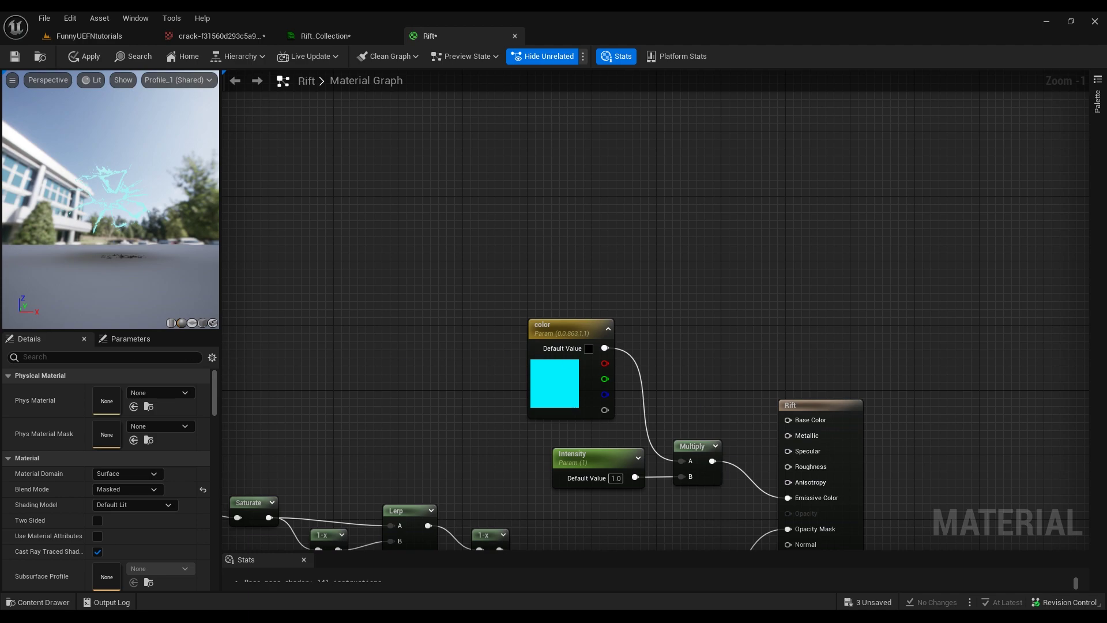
pyautogui.moveTo(723, 346); pyautogui.dragTo(720, 224, button='right')
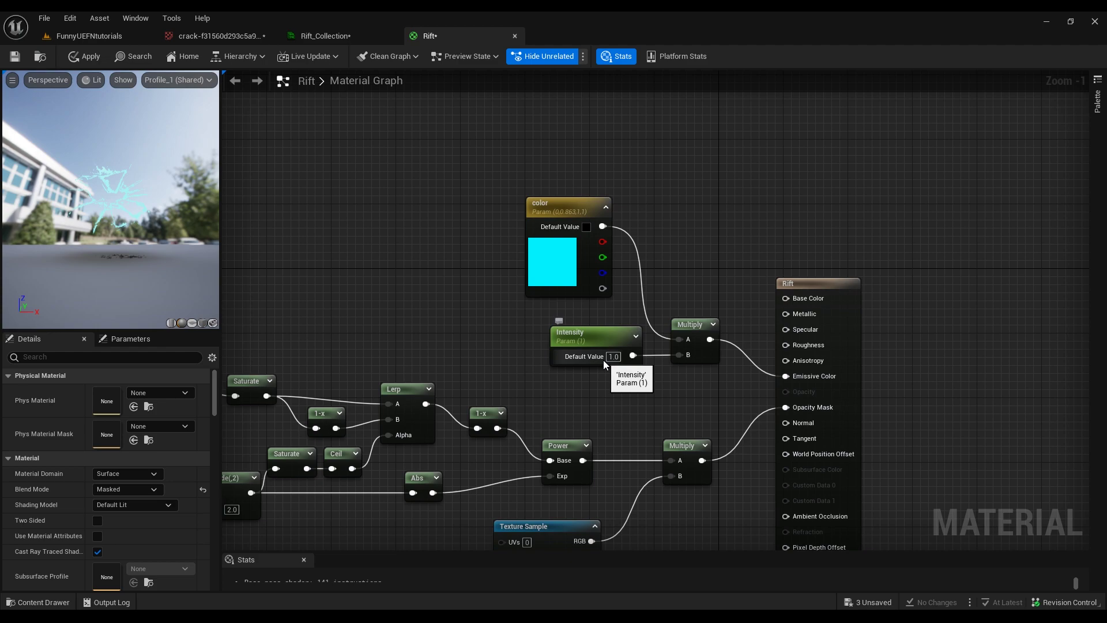
pyautogui.moveTo(603, 360); pyautogui.dragTo(811, 266, button='right')
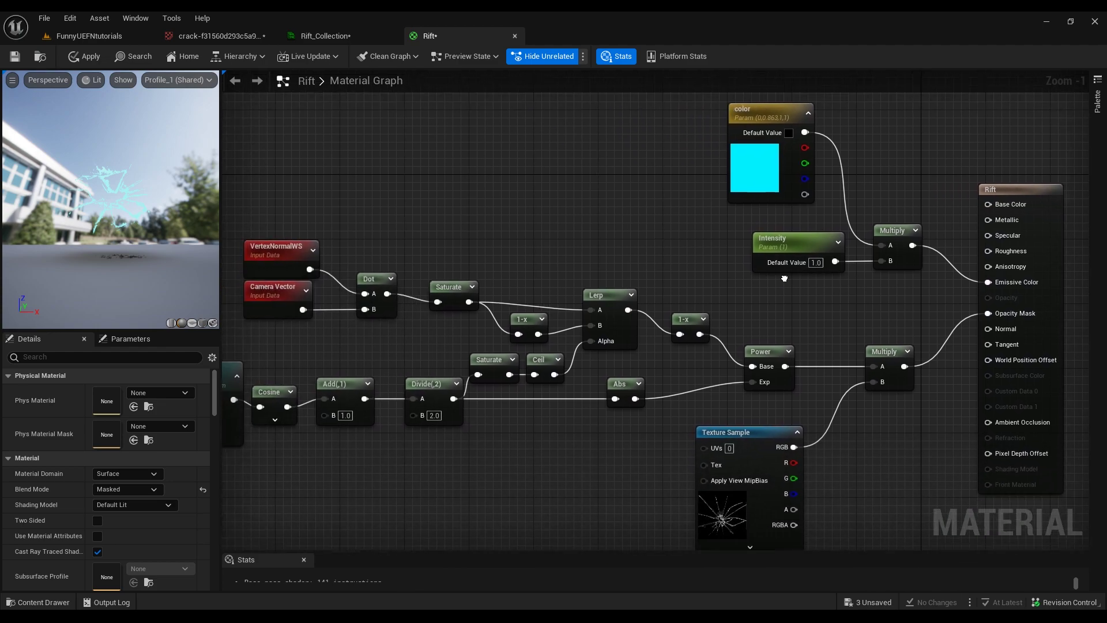
# Set the Divide node's divisor to 0.005 and check the material preview
pyautogui.moveTo(444, 448); pyautogui.dragTo(554, 441, button='right')
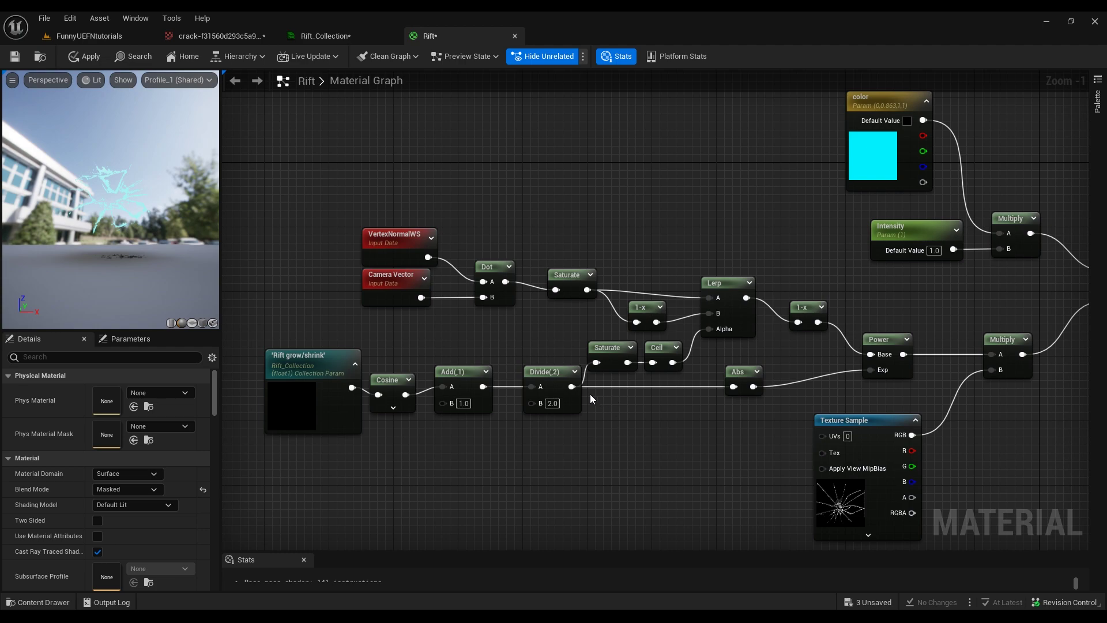
pyautogui.click(568, 385)
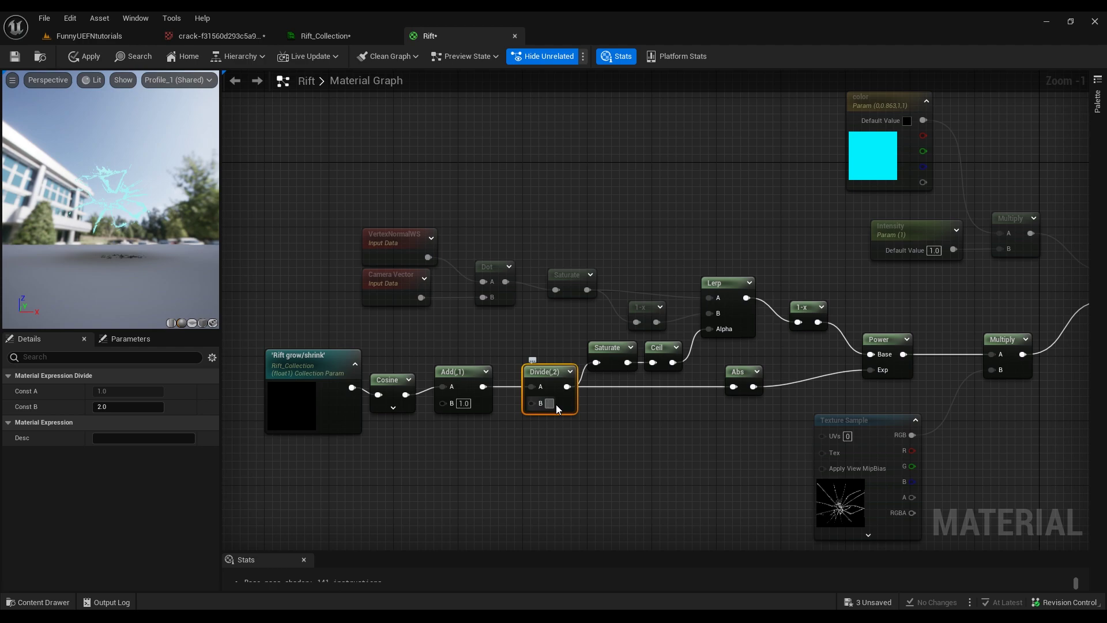
pyautogui.write('0.005')
pyautogui.press('Return')
pyautogui.click(517, 453)
pyautogui.moveTo(122, 215)
pyautogui.mouseDown()
pyautogui.moveTo(93, 213)
pyautogui.moveTo(129, 251)
pyautogui.moveTo(113, 230)
pyautogui.moveTo(131, 202)
pyautogui.mouseUp()
pyautogui.scroll(4, 127, 208)
pyautogui.scroll(-1, 126, 206)
pyautogui.moveTo(123, 271); pyautogui.dragTo(125, 277)
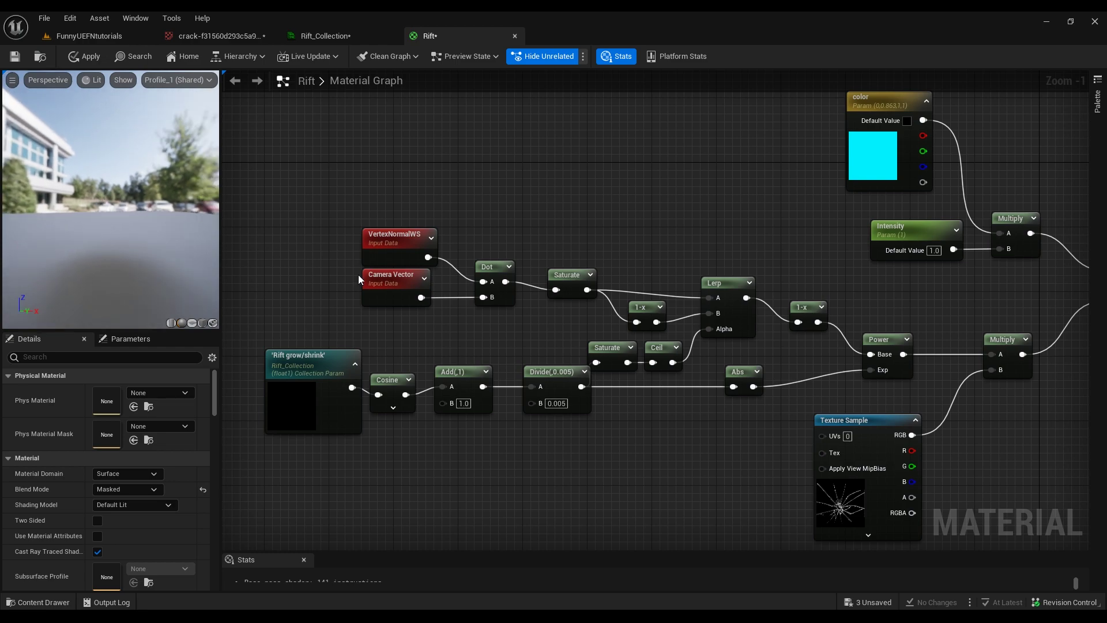
pyautogui.scroll(-1, 373, 280)
# Re-pick the color parameter's default value as cyan, roughly (0, 0.93, 1)
pyautogui.moveTo(730, 146); pyautogui.dragTo(577, 245, button='right')
pyautogui.click(679, 175)
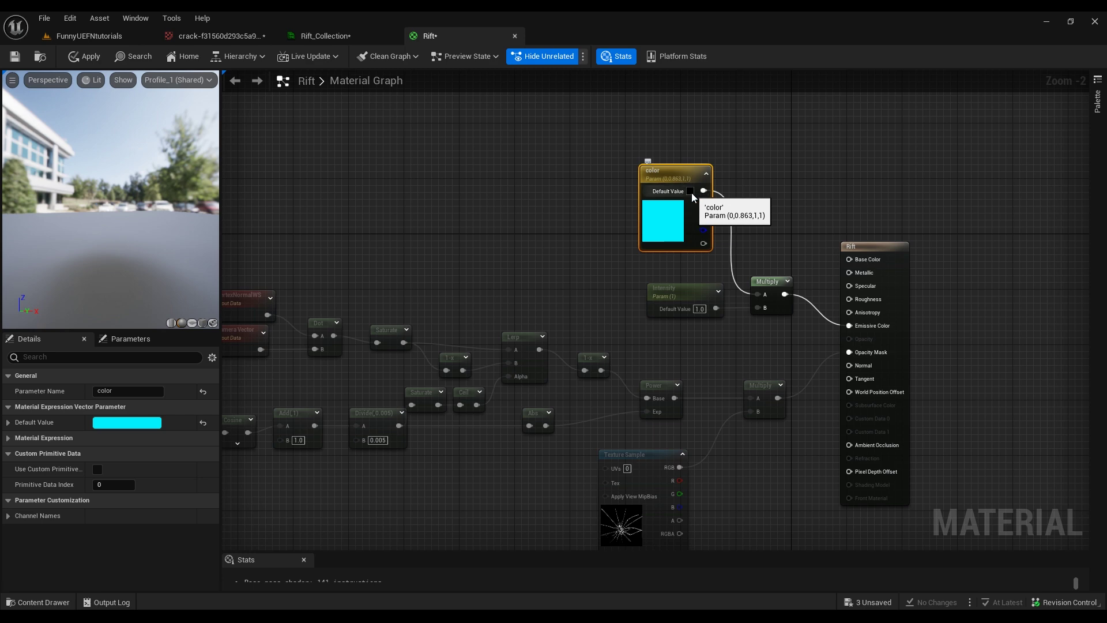
pyautogui.click(691, 193)
pyautogui.moveTo(764, 288); pyautogui.dragTo(707, 291)
pyautogui.click(861, 483)
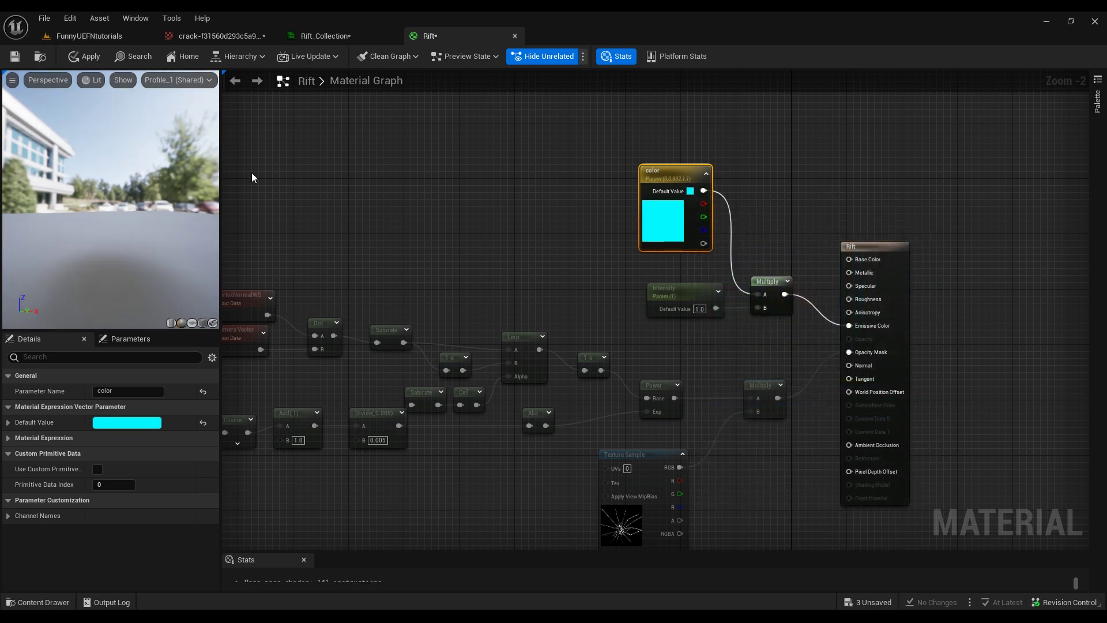
pyautogui.moveTo(214, 179); pyautogui.dragTo(185, 173)
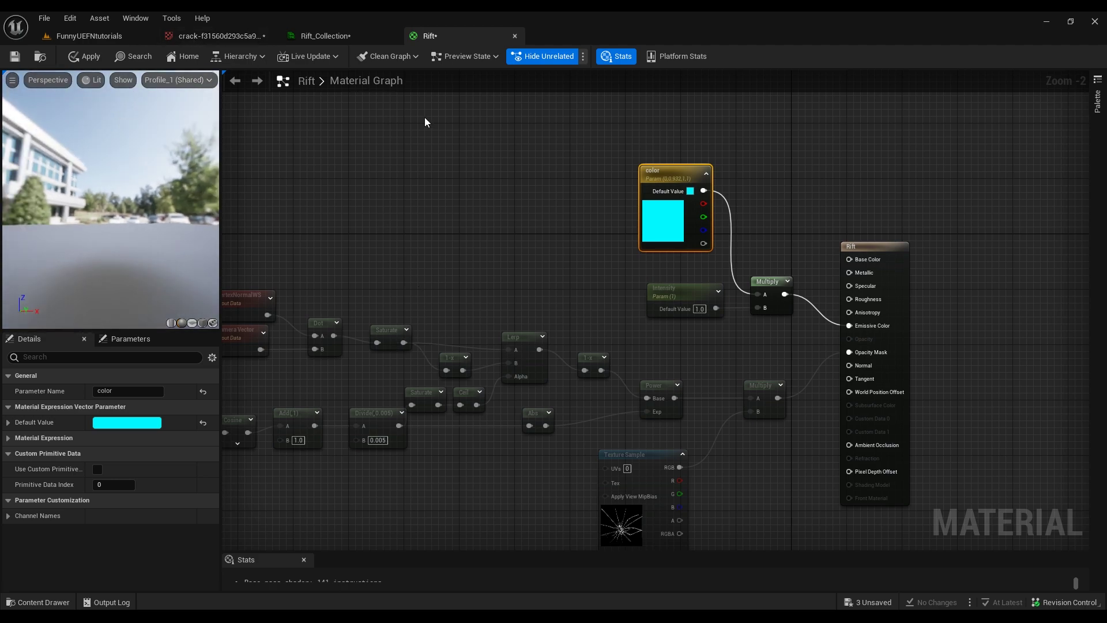
# Apply and save the Rift material, then go back to the FunnyUEFNtutorials level tab
pyautogui.scroll(-3, 479, 284)
pyautogui.click(490, 247)
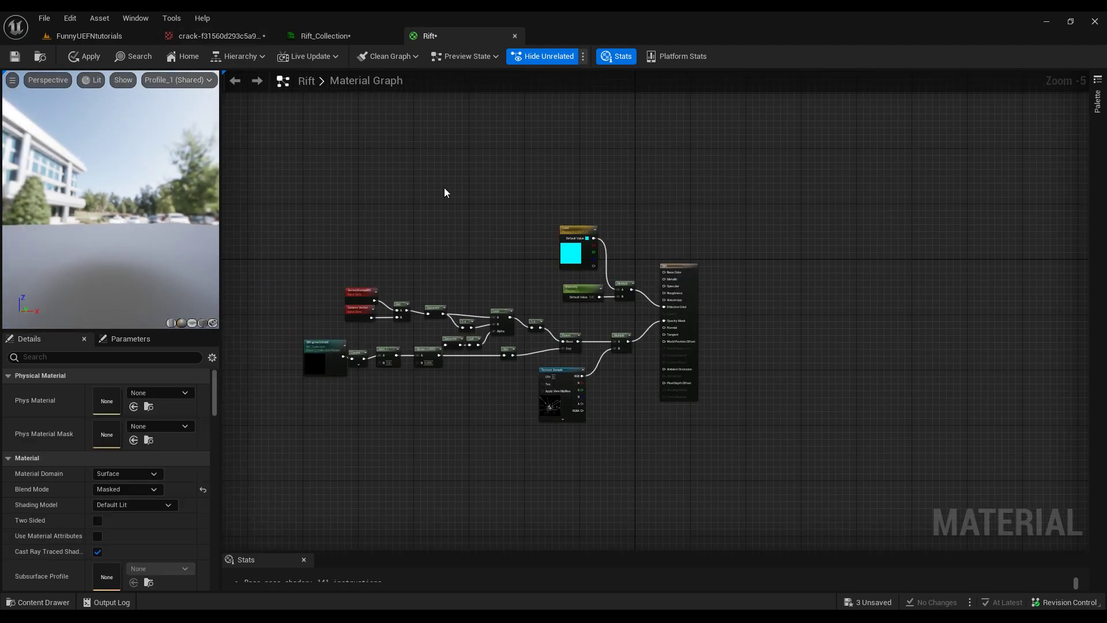
pyautogui.click(80, 57)
pyautogui.click(15, 56)
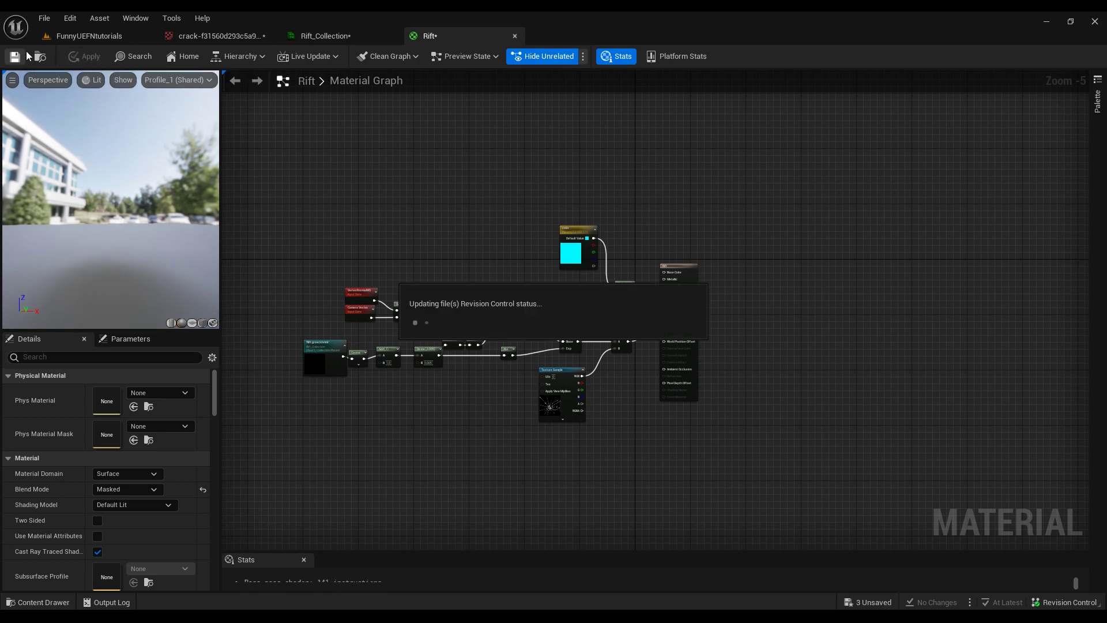
pyautogui.click(111, 36)
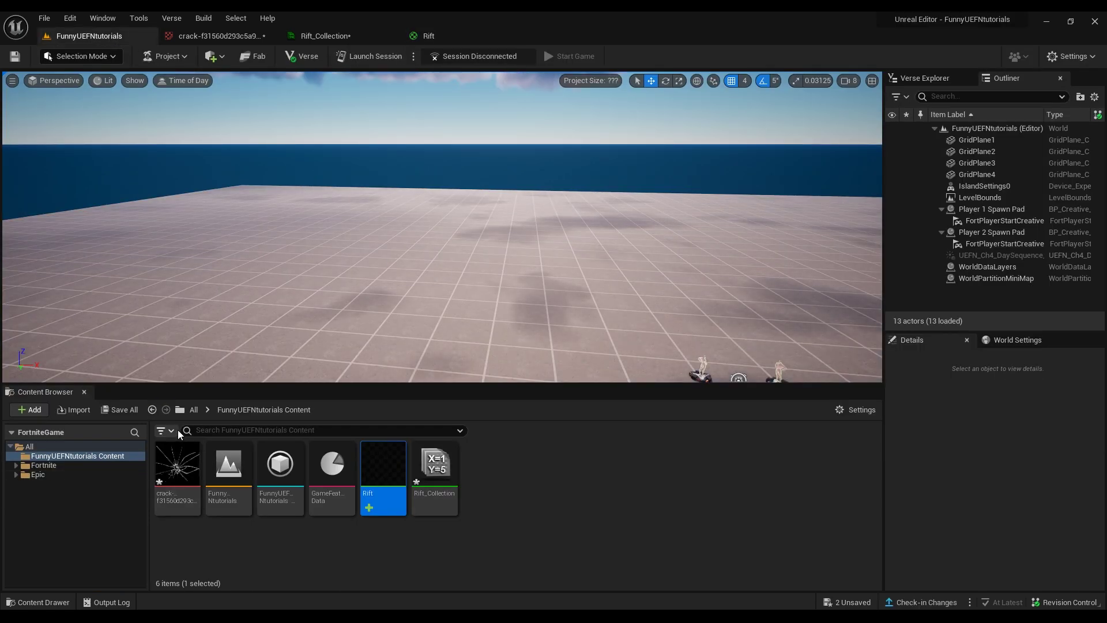
# Place a Plane shape in the level and rotate it 90° on X to stand upright
pyautogui.moveTo(259, 150); pyautogui.dragTo(312, 161, button='right')
pyautogui.click(210, 56)
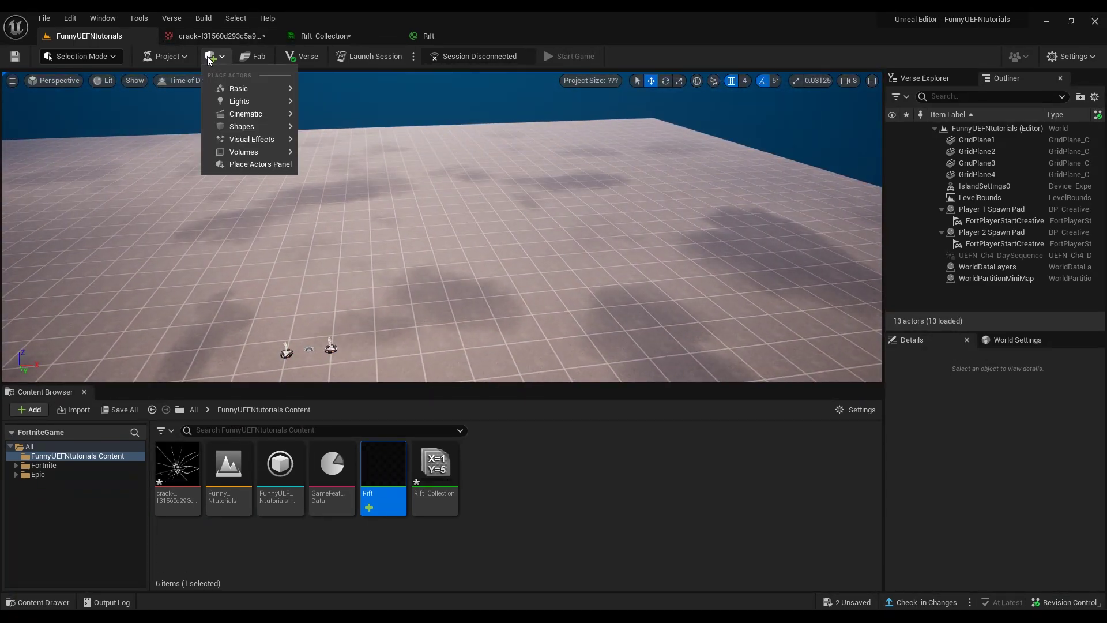
pyautogui.moveTo(238, 151)
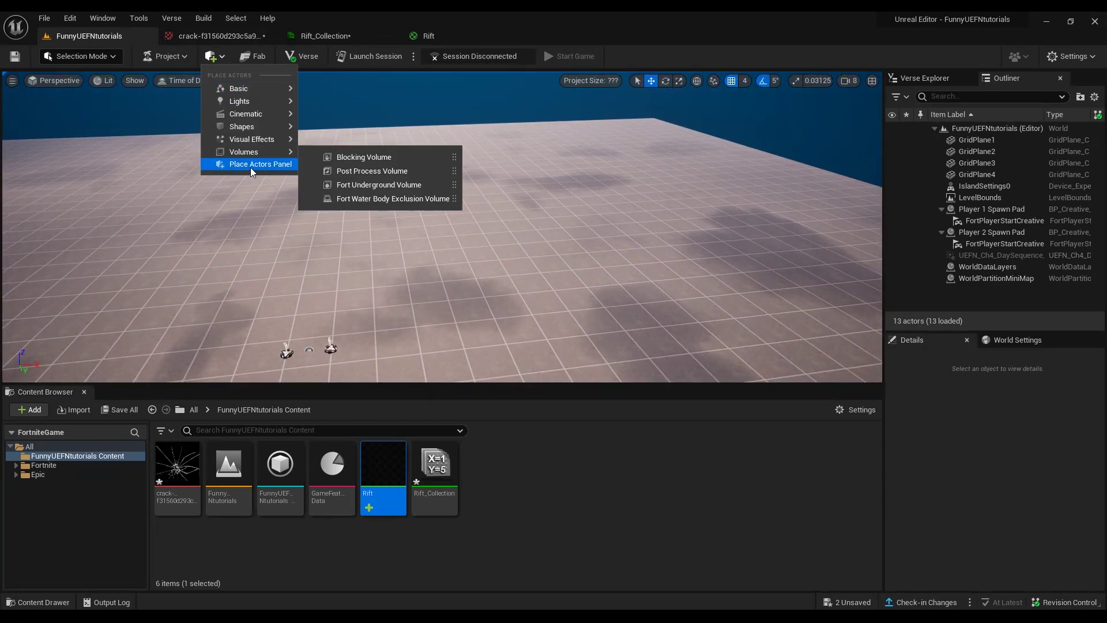
pyautogui.moveTo(248, 118)
pyautogui.moveTo(298, 124)
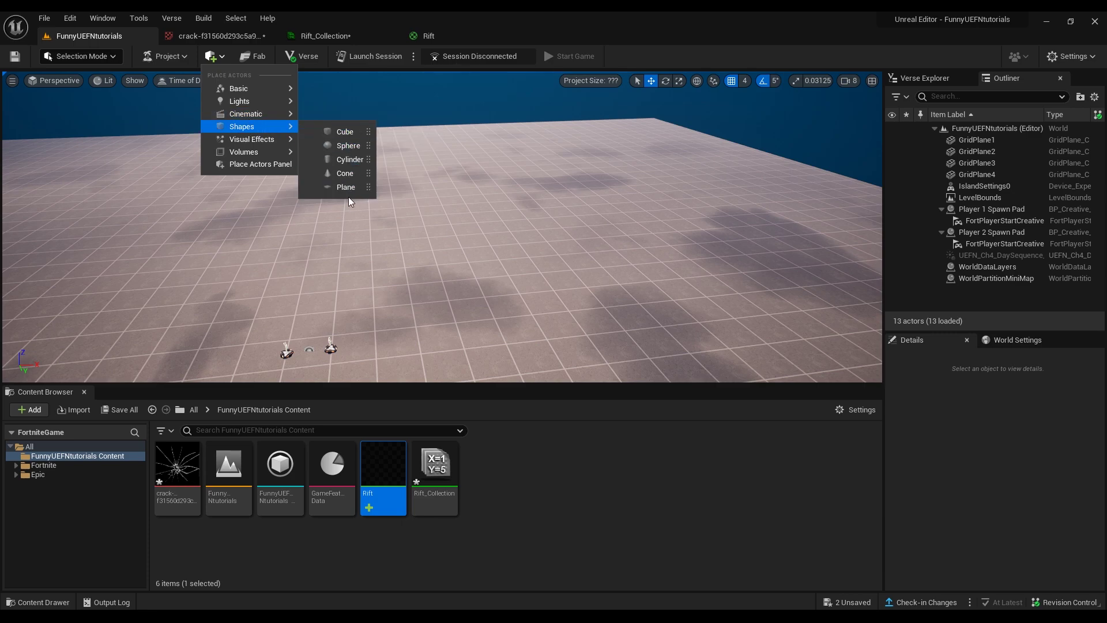
pyautogui.click(344, 187)
pyautogui.press('e')
pyautogui.moveTo(451, 225); pyautogui.dragTo(452, 252)
pyautogui.moveTo(455, 190); pyautogui.dragTo(436, 276)
# Scale the upright plane up to 100.6
pyautogui.press('w')
pyautogui.moveTo(436, 276)
pyautogui.mouseDown(button='right')
pyautogui.moveTo(432, 289)
pyautogui.moveTo(433, 167)
pyautogui.moveTo(436, 219)
pyautogui.moveTo(392, 254)
pyautogui.moveTo(432, 274)
pyautogui.moveTo(414, 257)
pyautogui.moveTo(429, 216)
pyautogui.moveTo(437, 265)
pyautogui.mouseUp(button='right')
pyautogui.press('s')
pyautogui.press('w')
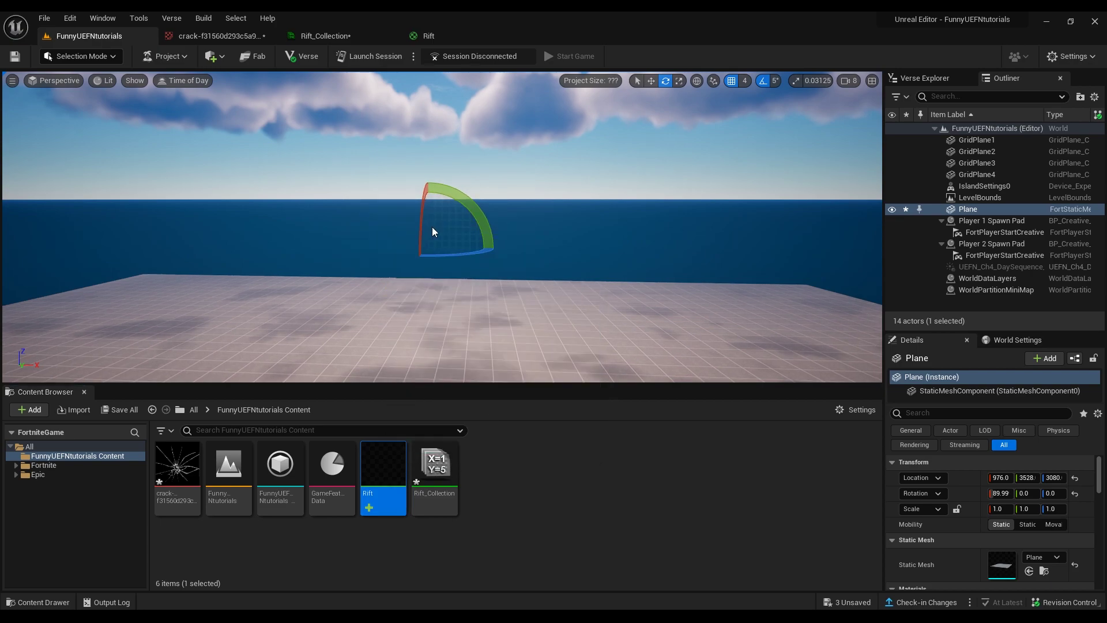
pyautogui.moveTo(544, 234)
pyautogui.mouseDown(button='right')
pyautogui.moveTo(559, 249)
pyautogui.moveTo(544, 257)
pyautogui.moveTo(527, 225)
pyautogui.mouseUp(button='right')
pyautogui.press('a')
pyautogui.press('r')
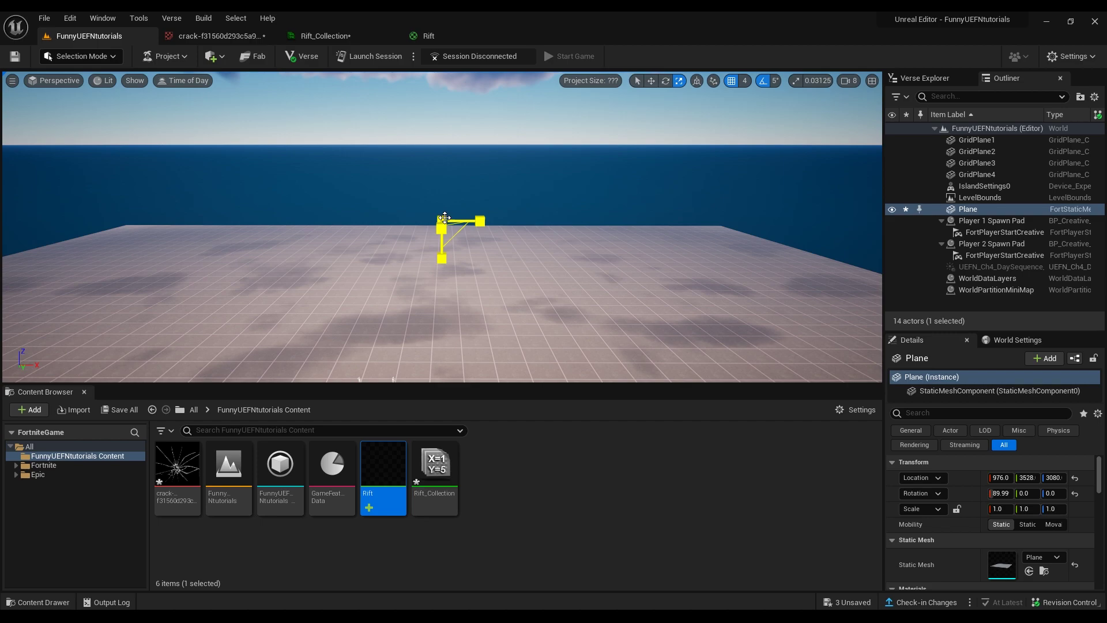
pyautogui.moveTo(444, 217); pyautogui.dragTo(491, 206)
pyautogui.moveTo(454, 179)
pyautogui.mouseDown(button='right')
pyautogui.moveTo(448, 156)
pyautogui.moveTo(452, 164)
pyautogui.mouseUp(button='right')
# Float the Rift_Collection editor as a window and scrub Rift grow/shrink to about 0.43
pyautogui.click(329, 35)
pyautogui.moveTo(342, 31); pyautogui.dragTo(583, 179)
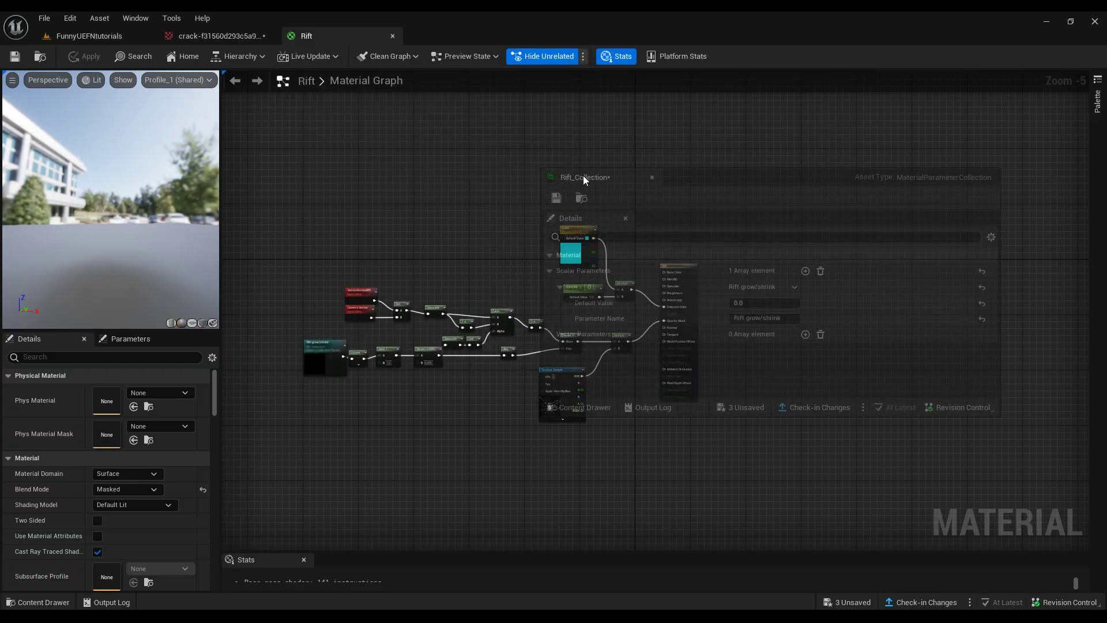
pyautogui.click(153, 39)
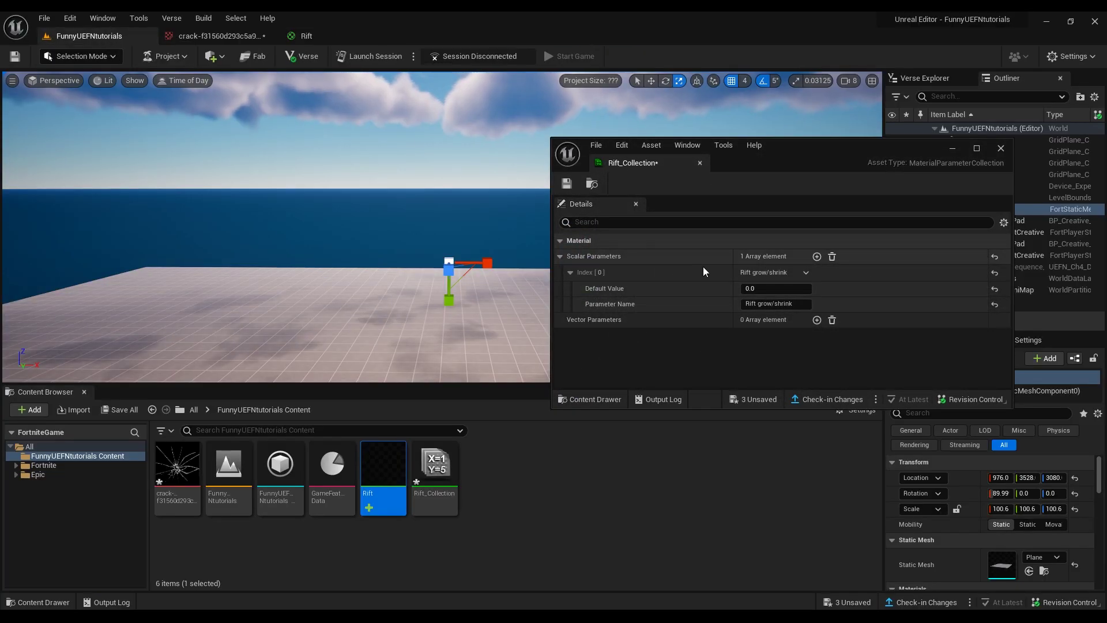
pyautogui.click(760, 289)
pyautogui.click(733, 330)
pyautogui.moveTo(763, 288)
pyautogui.mouseDown()
pyautogui.moveTo(810, 289)
pyautogui.moveTo(782, 288)
pyautogui.mouseUp()
pyautogui.moveTo(490, 260); pyautogui.dragTo(487, 210, button='right')
# Tilt the rift plane to 50 degrees on Y
pyautogui.moveTo(461, 166); pyautogui.dragTo(461, 167, button='right')
pyautogui.press('e')
pyautogui.moveTo(460, 167); pyautogui.dragTo(467, 194)
pyautogui.press('d')
pyautogui.moveTo(539, 264); pyautogui.dragTo(539, 267, button='right')
# Set the Rift grow/shrink default value to 0.5 and deselect the plane
pyautogui.moveTo(762, 289); pyautogui.dragTo(785, 289)
pyautogui.click(757, 288)
pyautogui.write('5')
pyautogui.press('Return')
pyautogui.moveTo(513, 276); pyautogui.dragTo(525, 282, button='right')
pyautogui.click(748, 288)
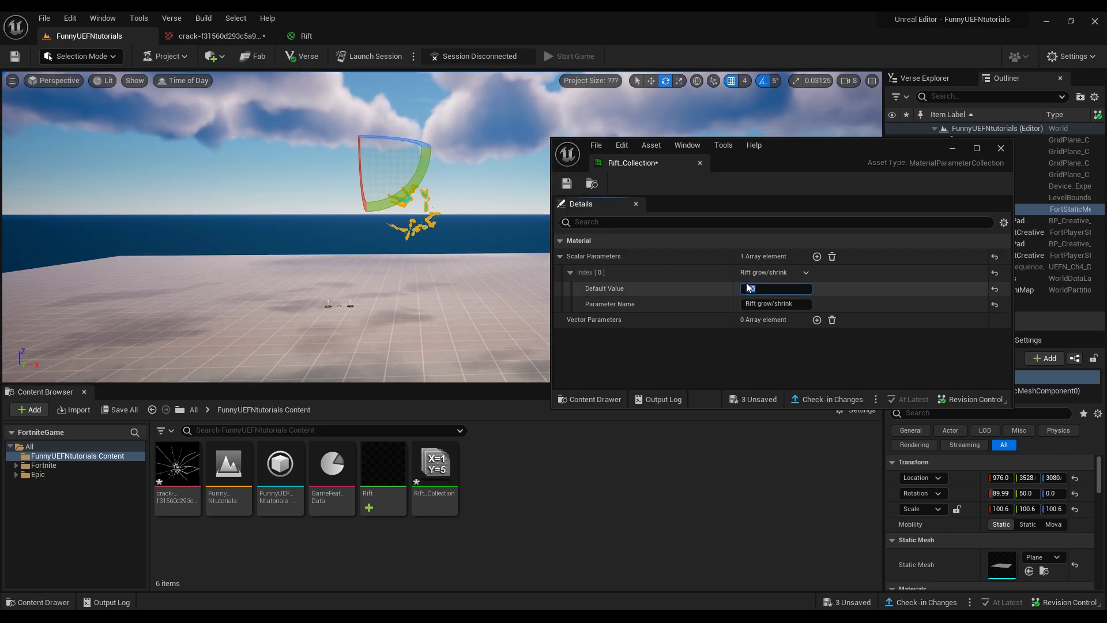
pyautogui.write('.5')
pyautogui.press('Return')
pyautogui.moveTo(227, 109); pyautogui.dragTo(227, 109, button='right')
pyautogui.press('s')
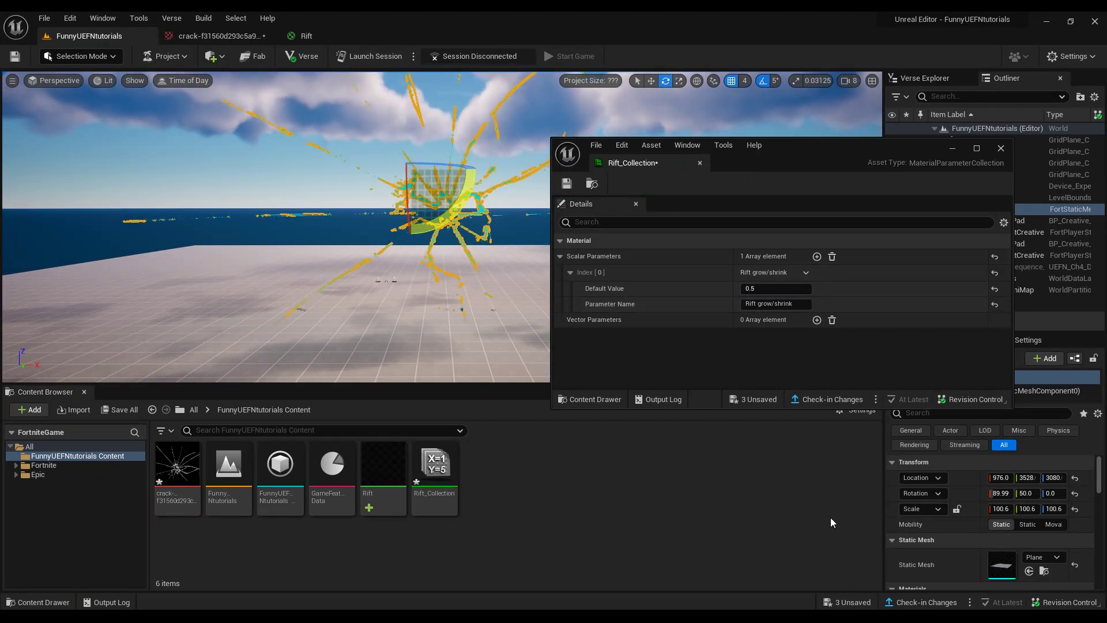
pyautogui.keyDown('ctrl'); pyautogui.click(1047, 210); pyautogui.keyUp('ctrl')
pyautogui.moveTo(473, 231); pyautogui.dragTo(507, 216, button='right')
# Dock the Rift_Collection editor into the main tab bar beside the Rift material
pyautogui.click(226, 37)
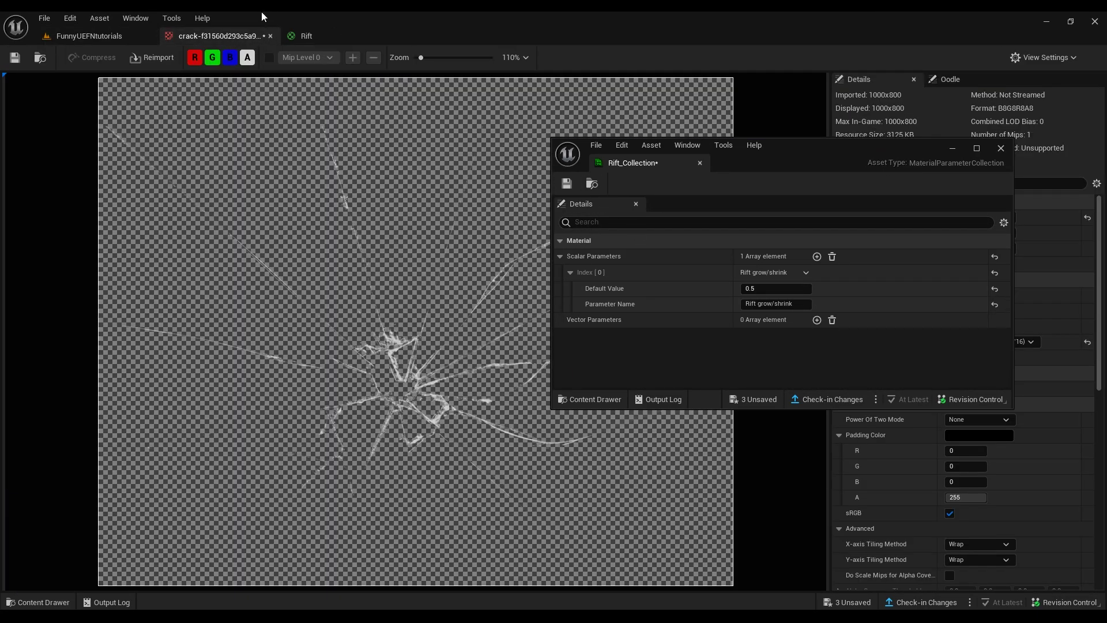
pyautogui.click(306, 36)
pyautogui.moveTo(663, 163); pyautogui.dragTo(518, 35)
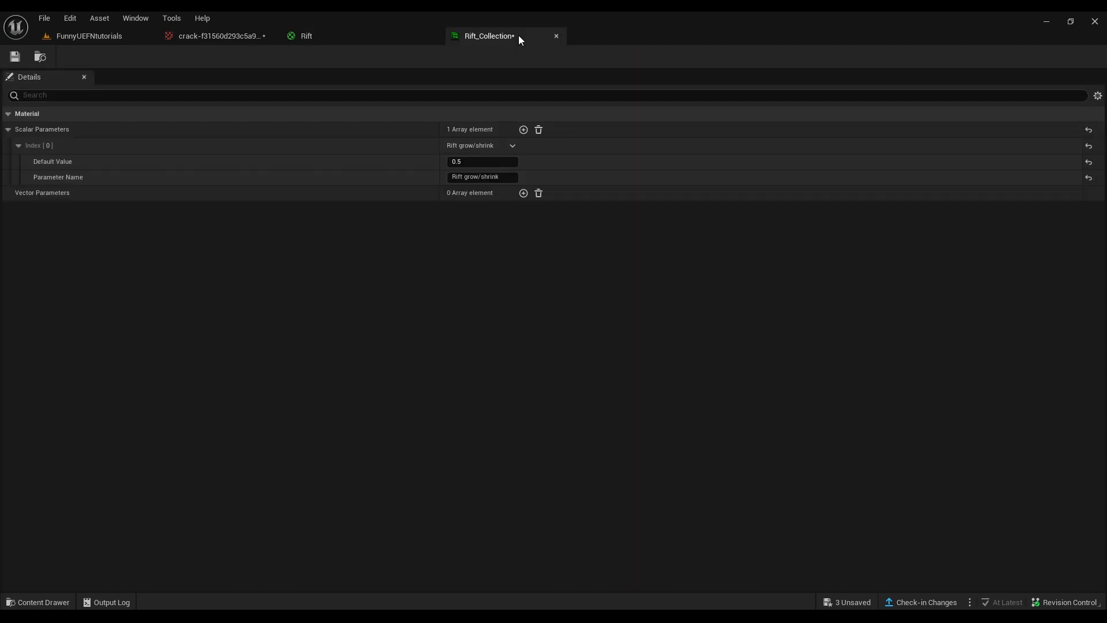
pyautogui.click(328, 36)
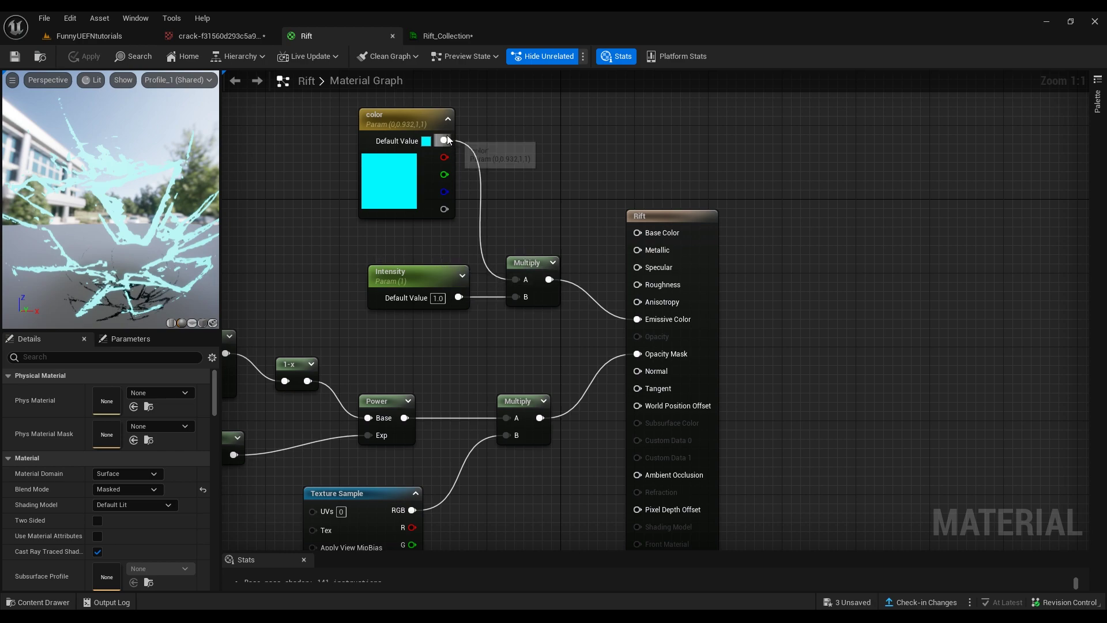
# Wire the color parameter directly into Emissive Color and apply the material
pyautogui.moveTo(445, 140); pyautogui.dragTo(634, 319)
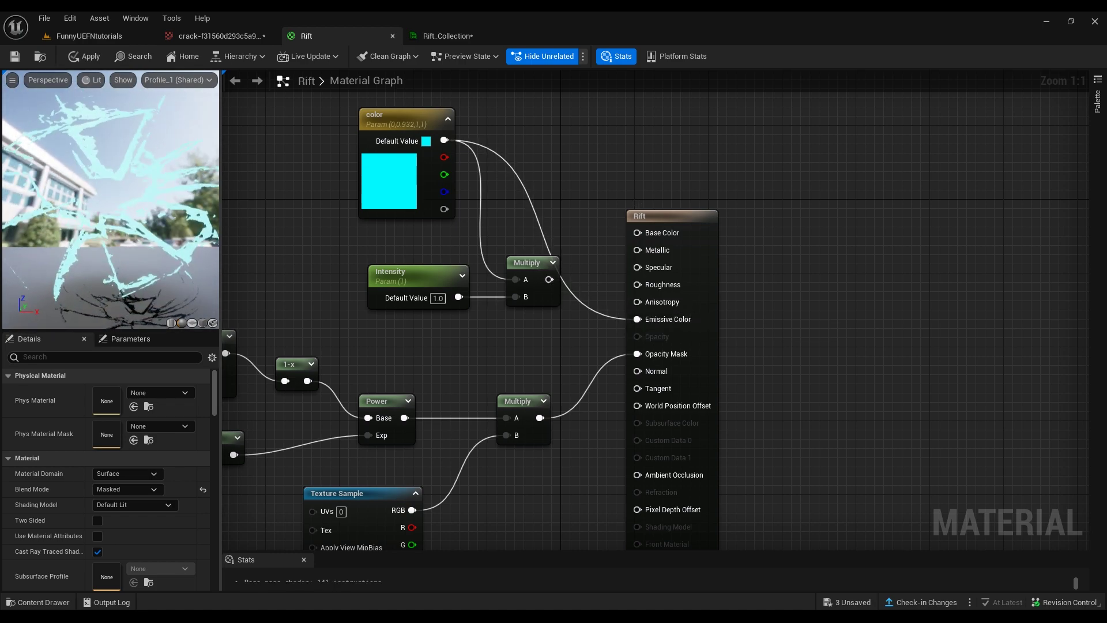
pyautogui.click(81, 57)
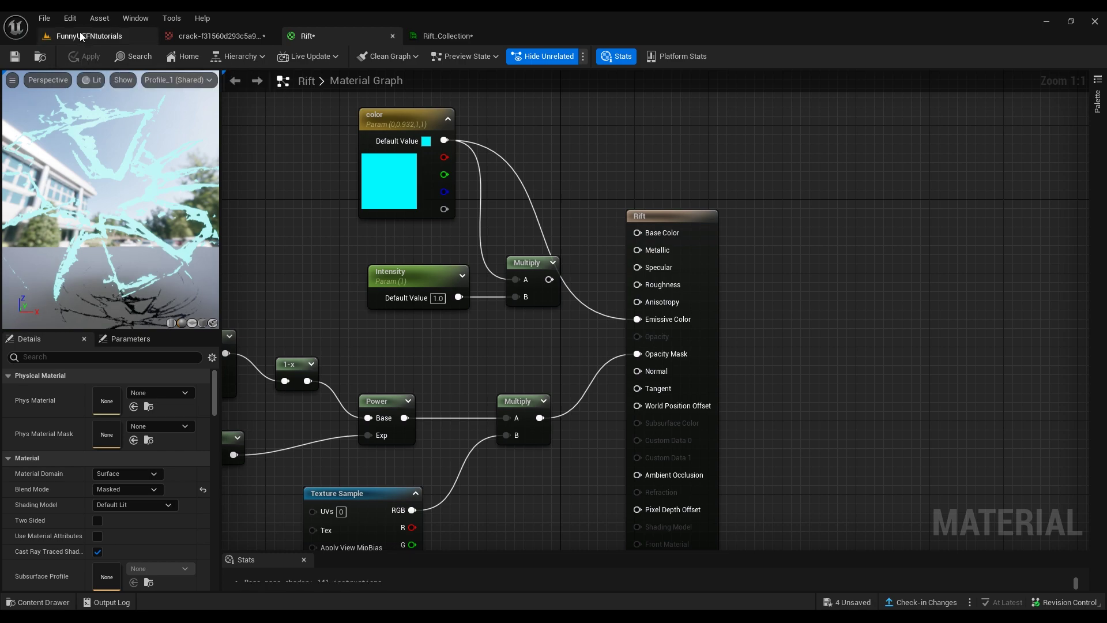
pyautogui.click(87, 36)
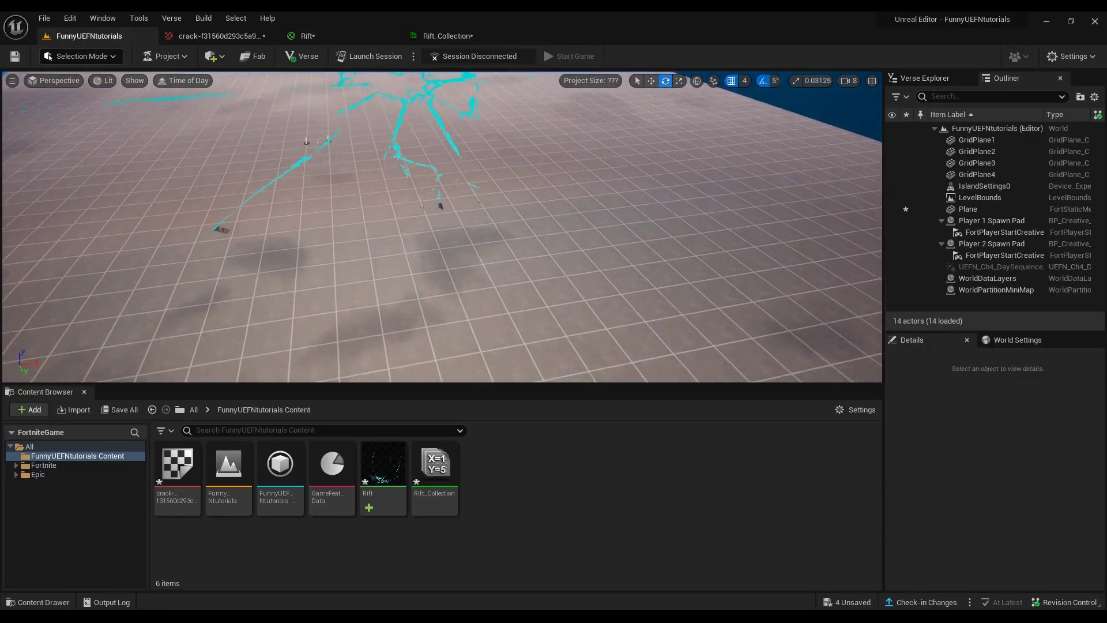
# Reconnect the colour-times-Intensity Multiply output to Emissive Color
pyautogui.click(338, 36)
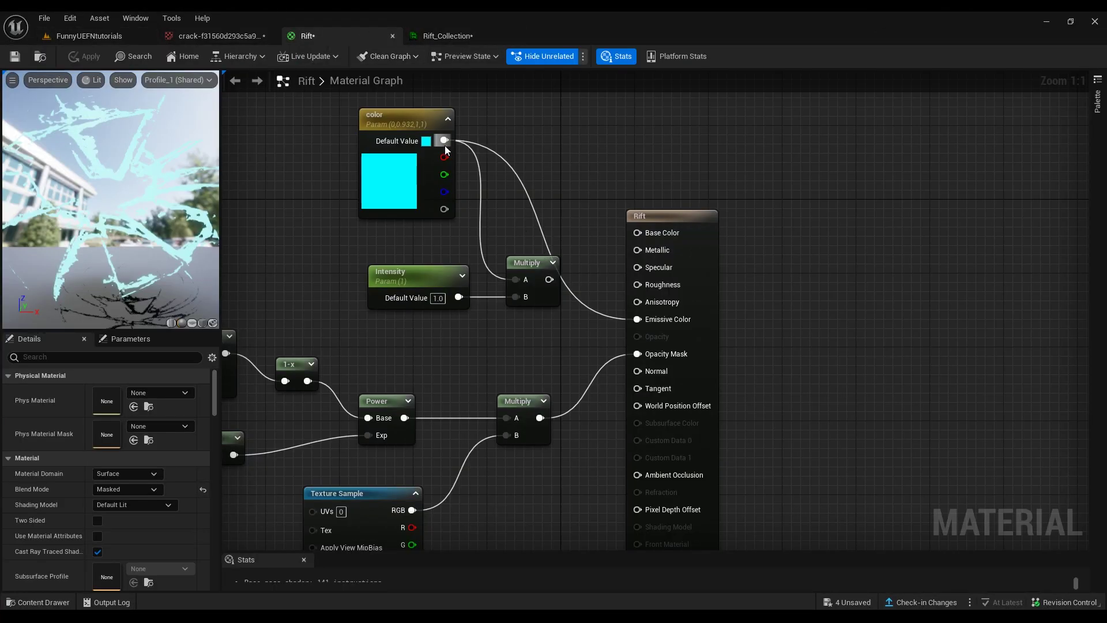
pyautogui.moveTo(549, 279); pyautogui.dragTo(637, 319)
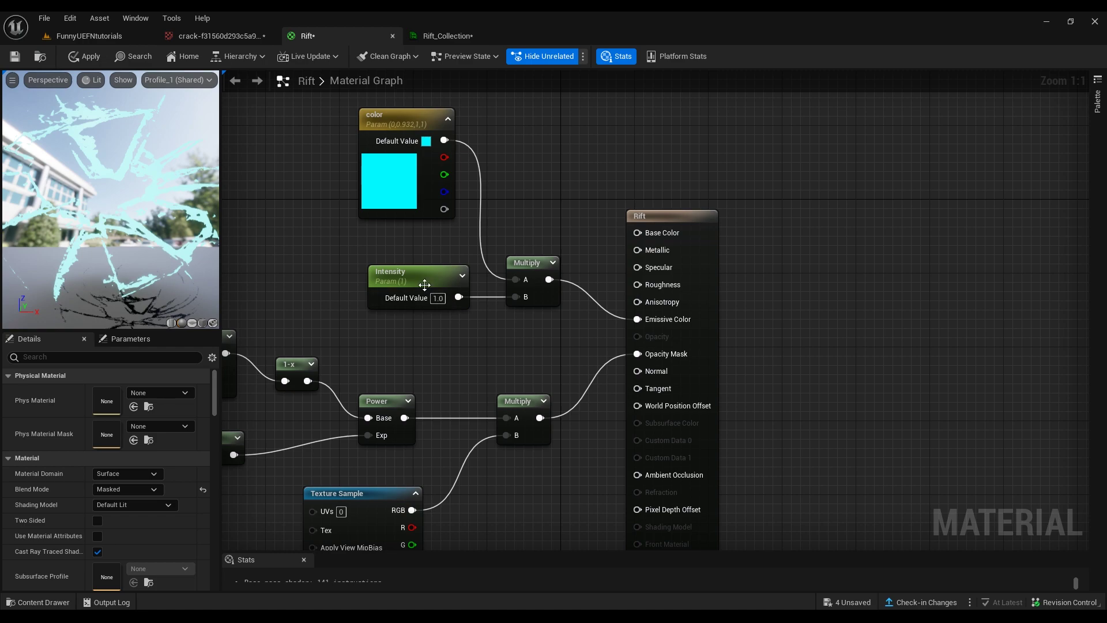
pyautogui.moveTo(191, 253); pyautogui.dragTo(178, 230)
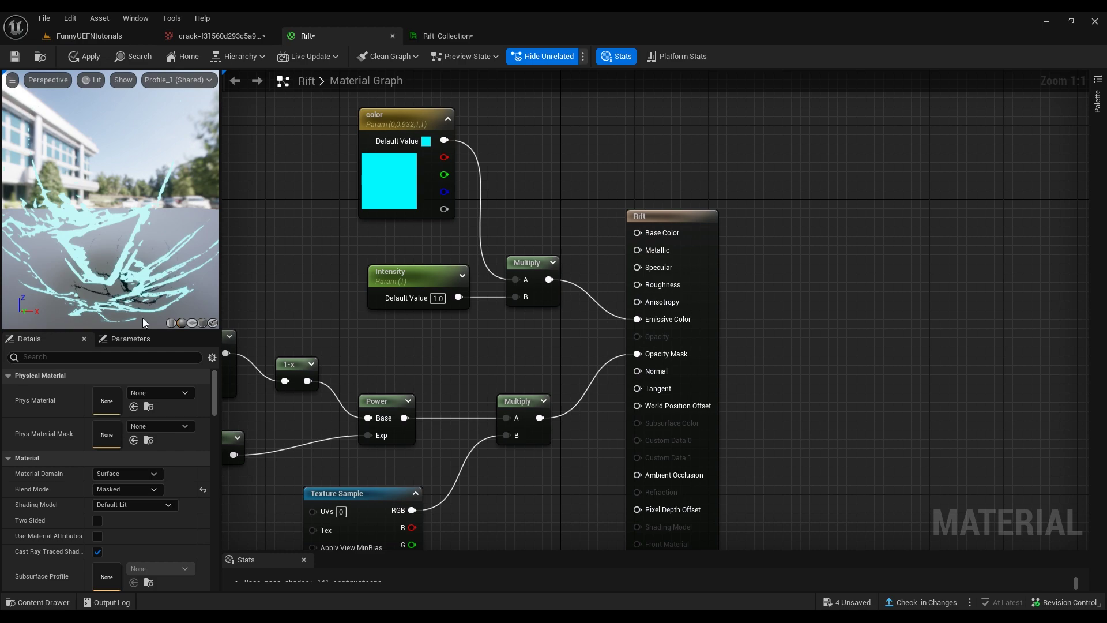
pyautogui.moveTo(492, 370); pyautogui.dragTo(690, 366, button='right')
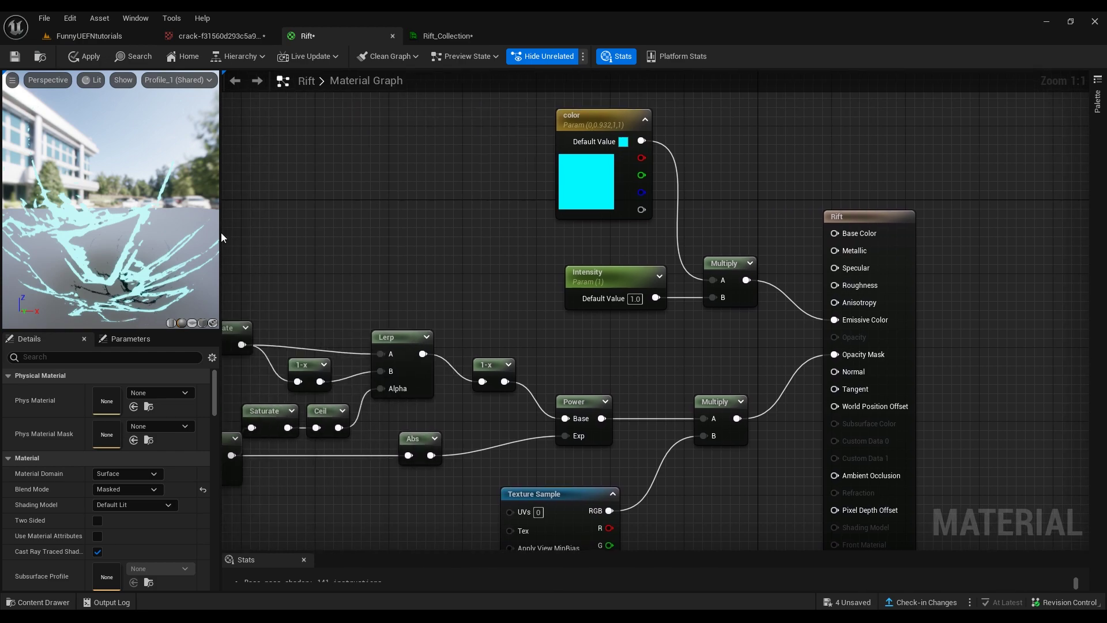
pyautogui.moveTo(116, 201); pyautogui.dragTo(118, 222)
pyautogui.moveTo(110, 178); pyautogui.dragTo(110, 197)
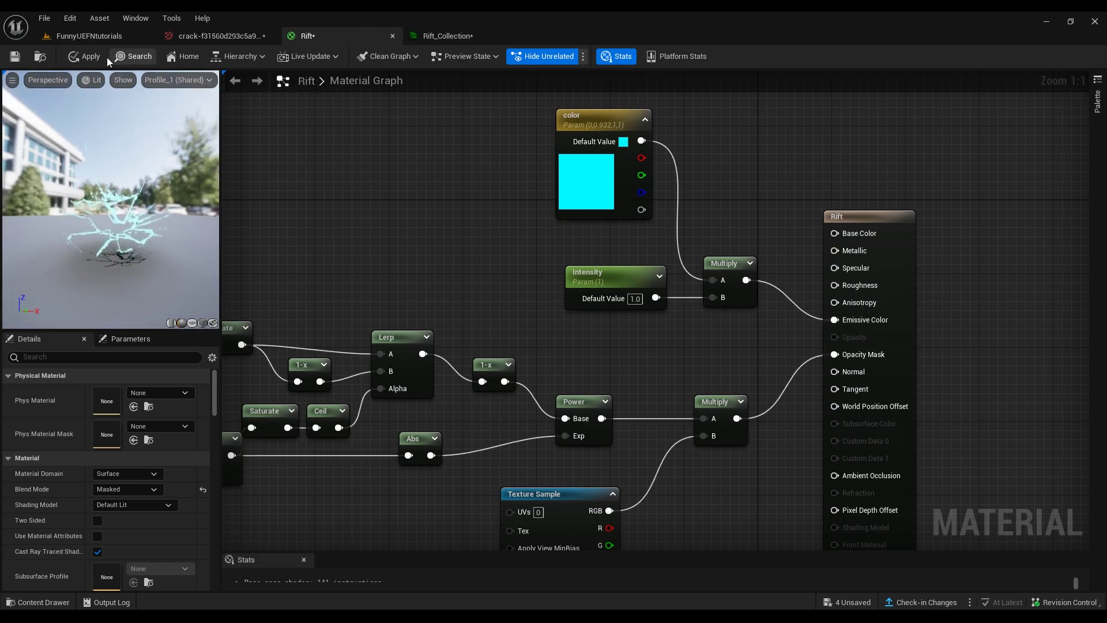
# In the level, select the rift plane and fly in to inspect the cyan cracks
pyautogui.click(86, 40)
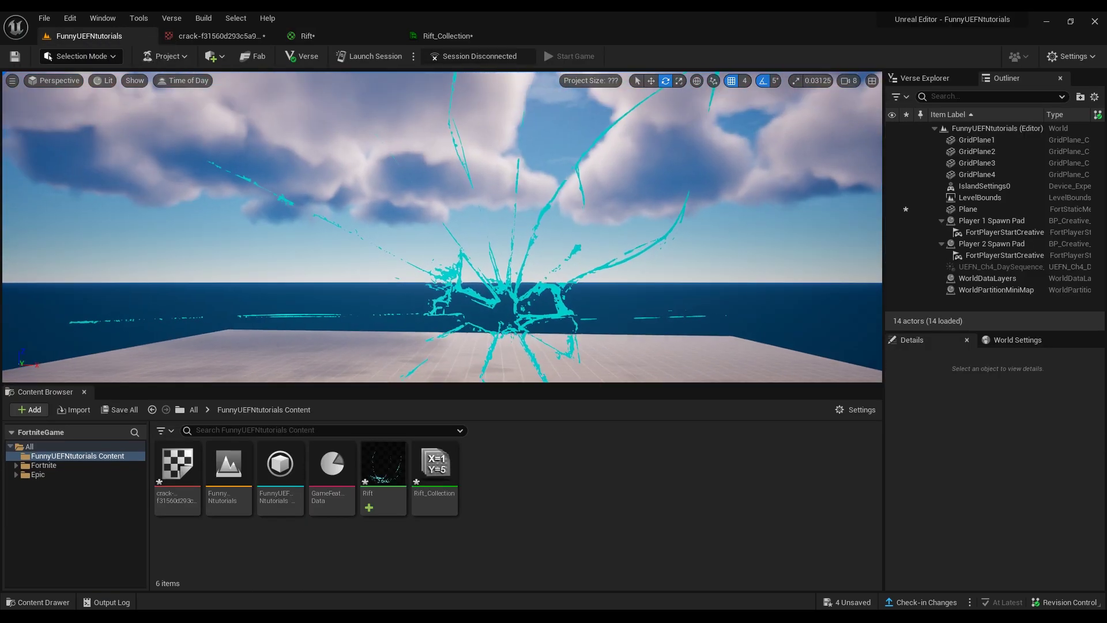
pyautogui.moveTo(593, 182); pyautogui.dragTo(593, 214, button='right')
pyautogui.press('w')
pyautogui.click(499, 250)
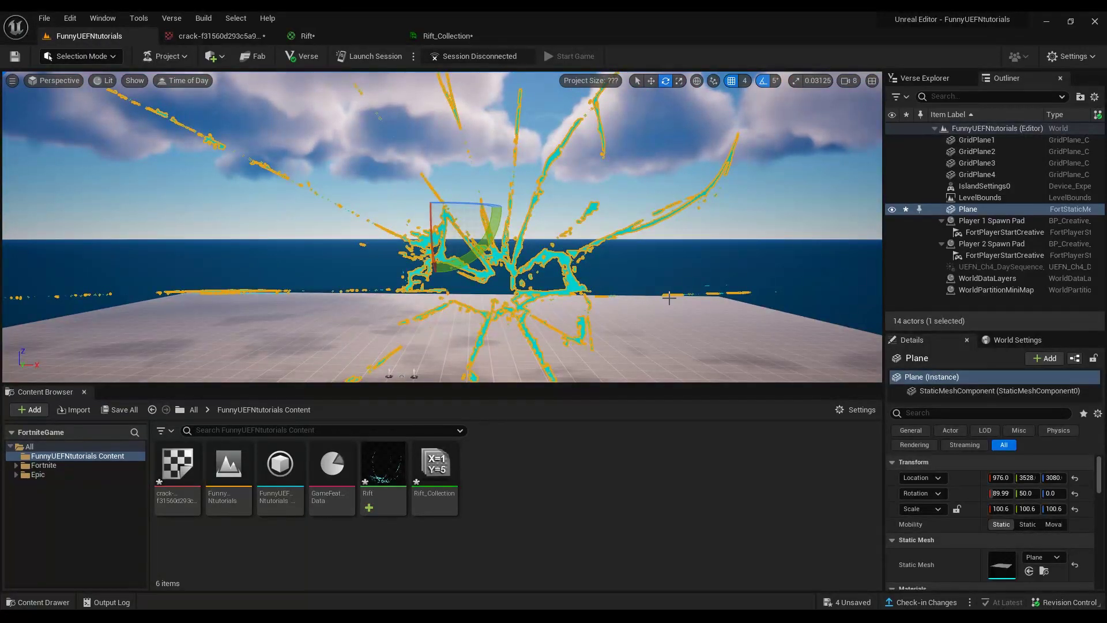
pyautogui.moveTo(674, 290); pyautogui.dragTo(722, 322, button='right')
pyautogui.press('w')
pyautogui.press('w')
# Clear the level selection and float the Rift_Collection editor over the level view
pyautogui.moveTo(617, 351); pyautogui.dragTo(704, 339, button='right')
pyautogui.keyDown('ctrl'); pyautogui.click(701, 333); pyautogui.keyUp('ctrl')
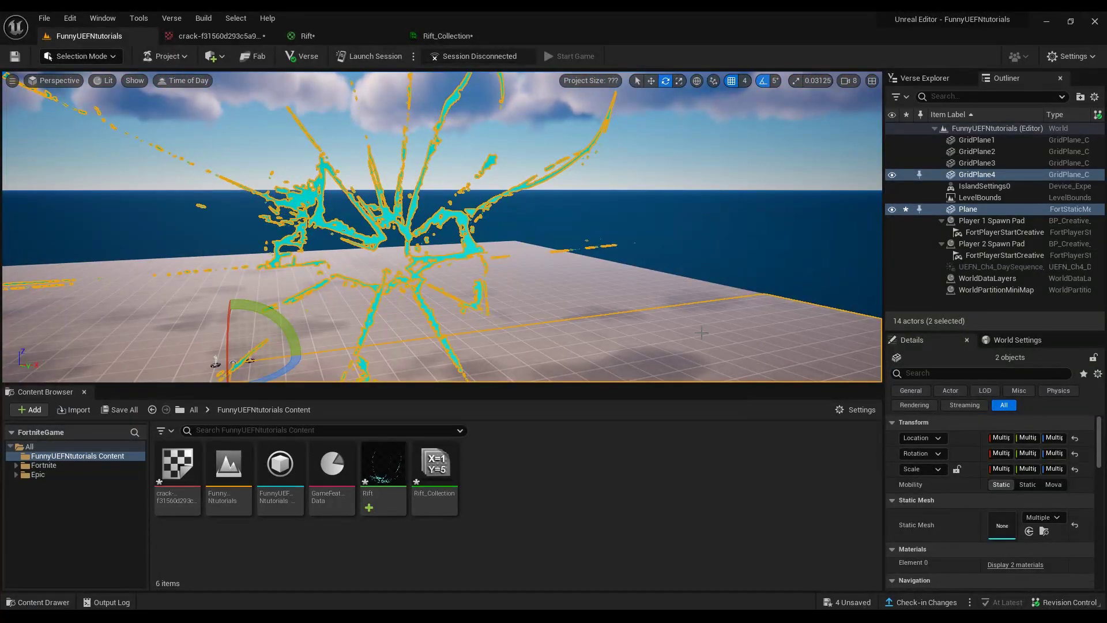
pyautogui.keyDown('ctrl'); pyautogui.click(680, 313); pyautogui.keyUp('ctrl')
pyautogui.click(762, 218)
pyautogui.moveTo(765, 214); pyautogui.dragTo(708, 223, button='right')
pyautogui.press('s')
pyautogui.click(435, 466)
pyautogui.moveTo(447, 37); pyautogui.dragTo(626, 240)
pyautogui.click(76, 36)
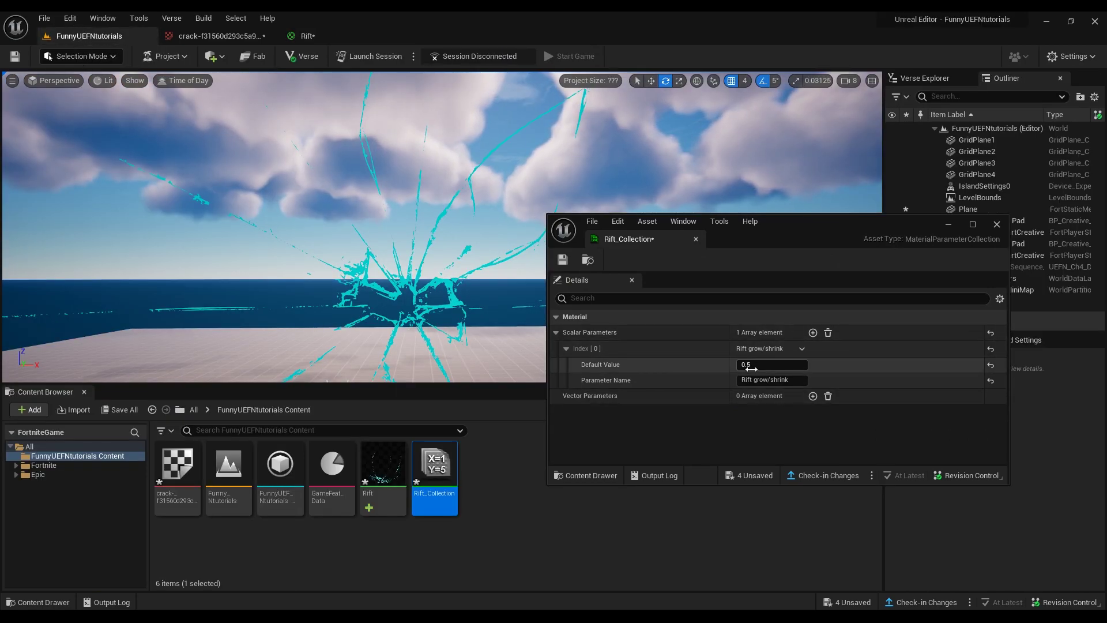
# Lower Rift grow/shrink to about 0.34, then dock Rift_Collection back as a tab
pyautogui.moveTo(772, 364); pyautogui.dragTo(744, 364)
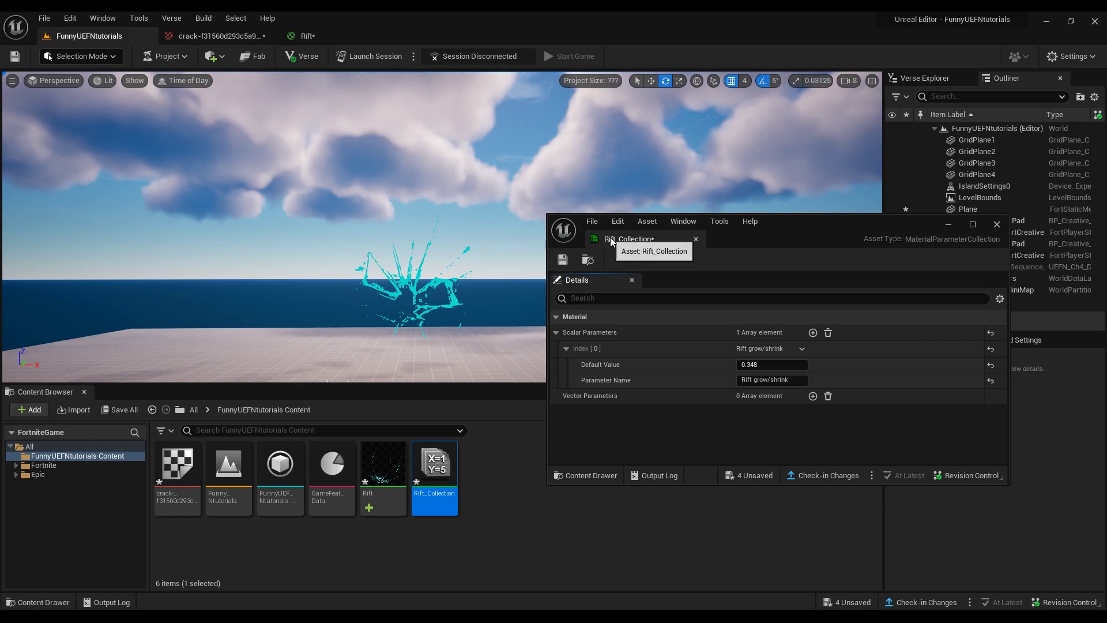
pyautogui.moveTo(611, 238); pyautogui.dragTo(462, 392)
pyautogui.moveTo(548, 337)
pyautogui.mouseDown(button='right')
pyautogui.moveTo(539, 377)
pyautogui.moveTo(530, 324)
pyautogui.mouseUp(button='right')
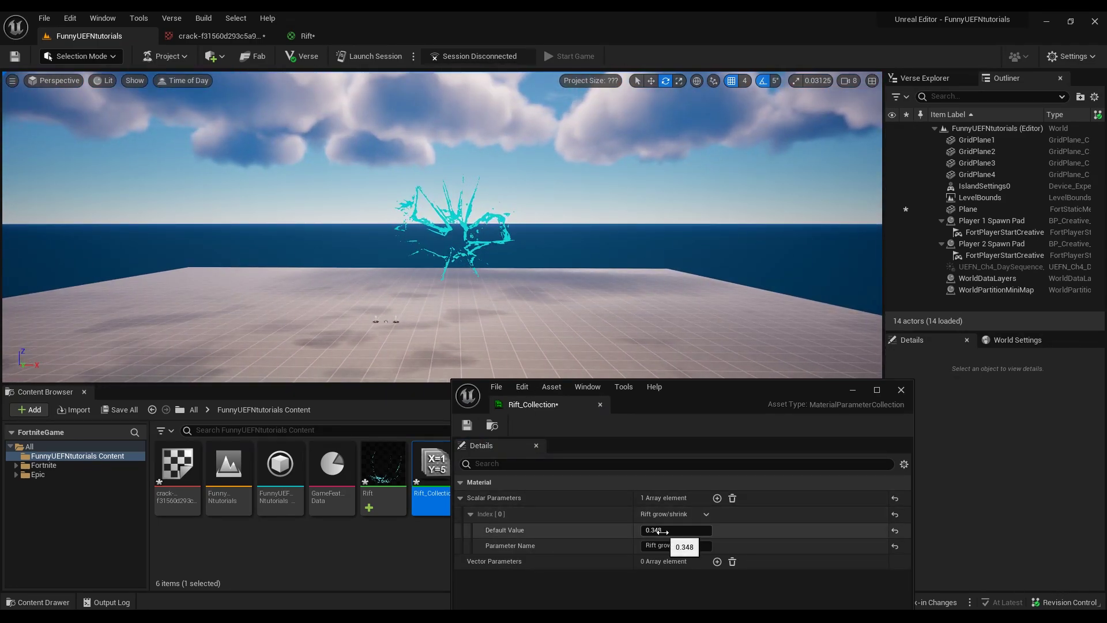
pyautogui.moveTo(661, 531); pyautogui.dragTo(694, 530)
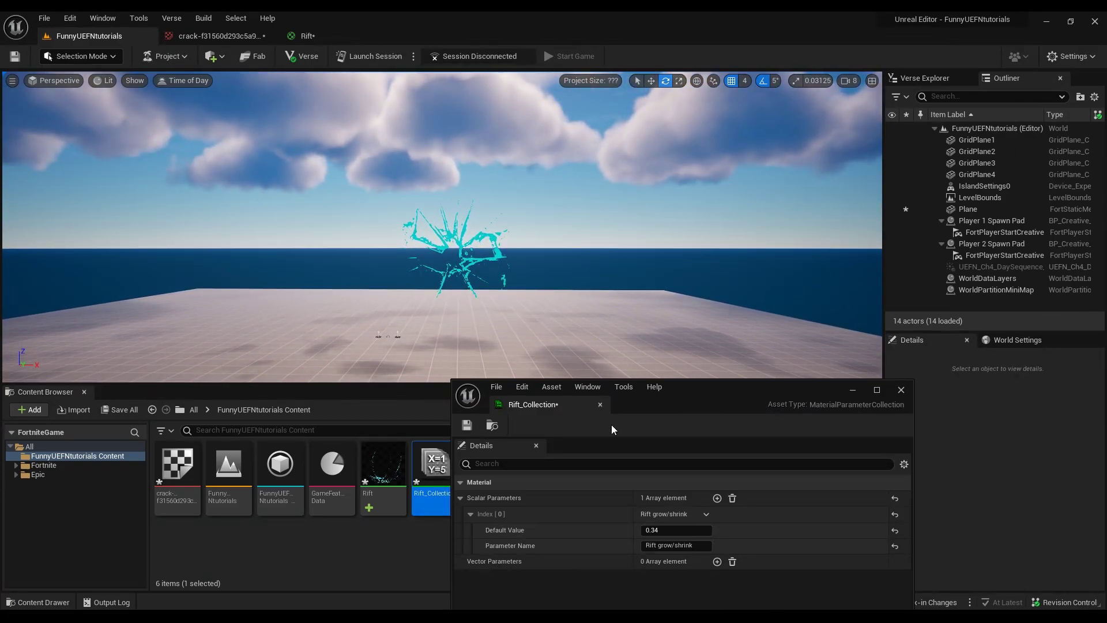
pyautogui.moveTo(538, 404); pyautogui.dragTo(381, 37)
# Create a Cinematics > Level Sequence asset in the Content Browser named Rift_go_big
pyautogui.click(92, 36)
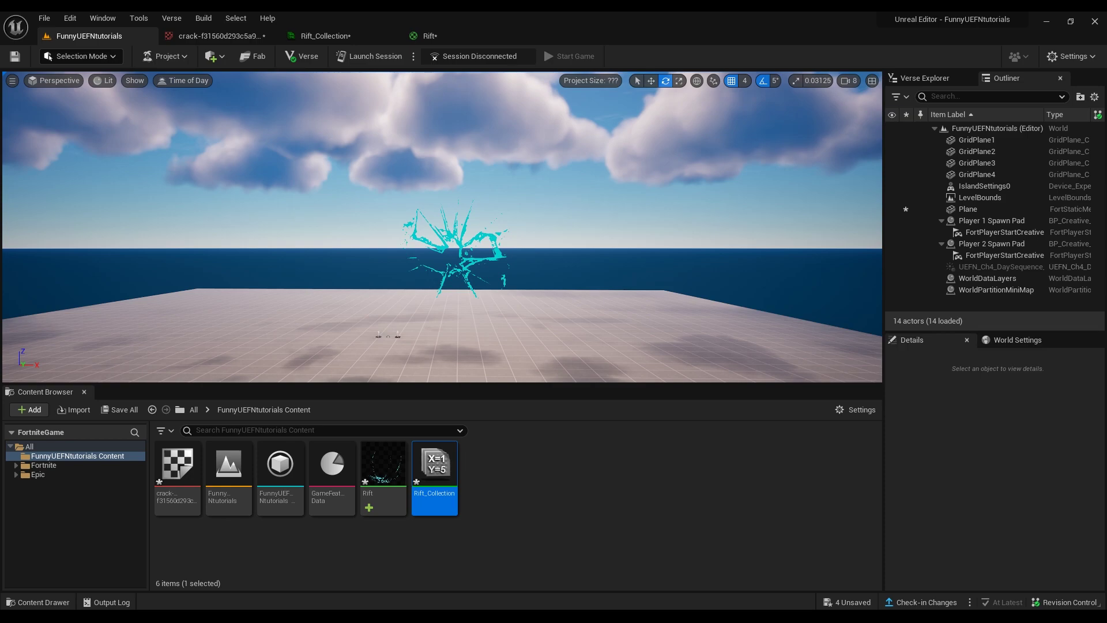
pyautogui.moveTo(442, 227); pyautogui.dragTo(450, 261, button='right')
pyautogui.rightClick(517, 507)
pyautogui.click(499, 494)
pyautogui.rightClick(499, 495)
pyautogui.click(679, 527)
pyautogui.moveTo(593, 340); pyautogui.dragTo(581, 311, button='right')
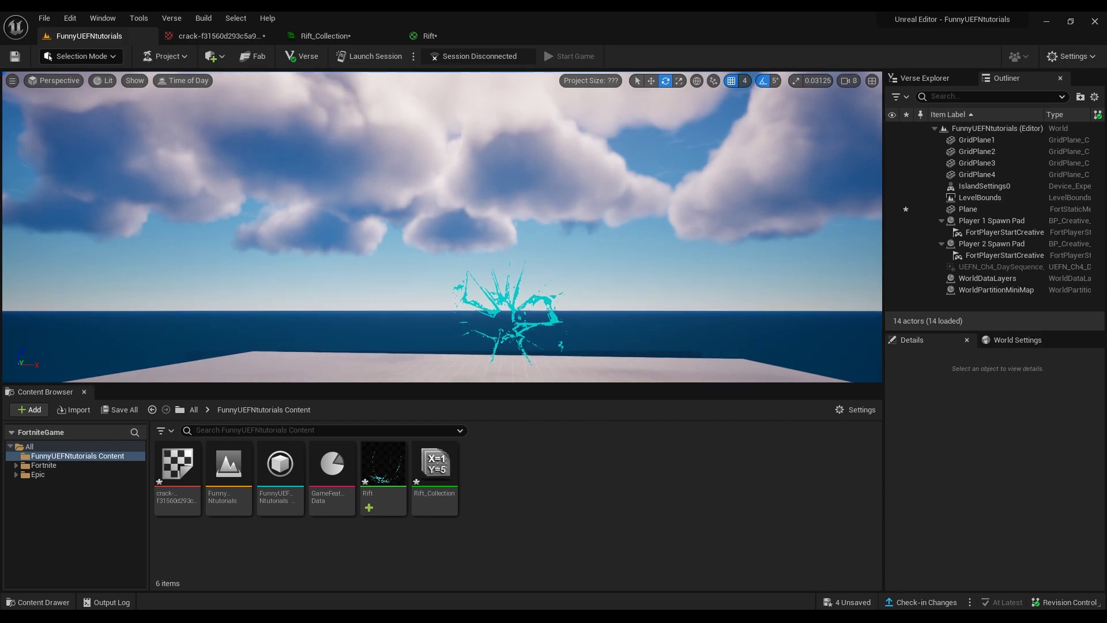
pyautogui.rightClick(523, 484)
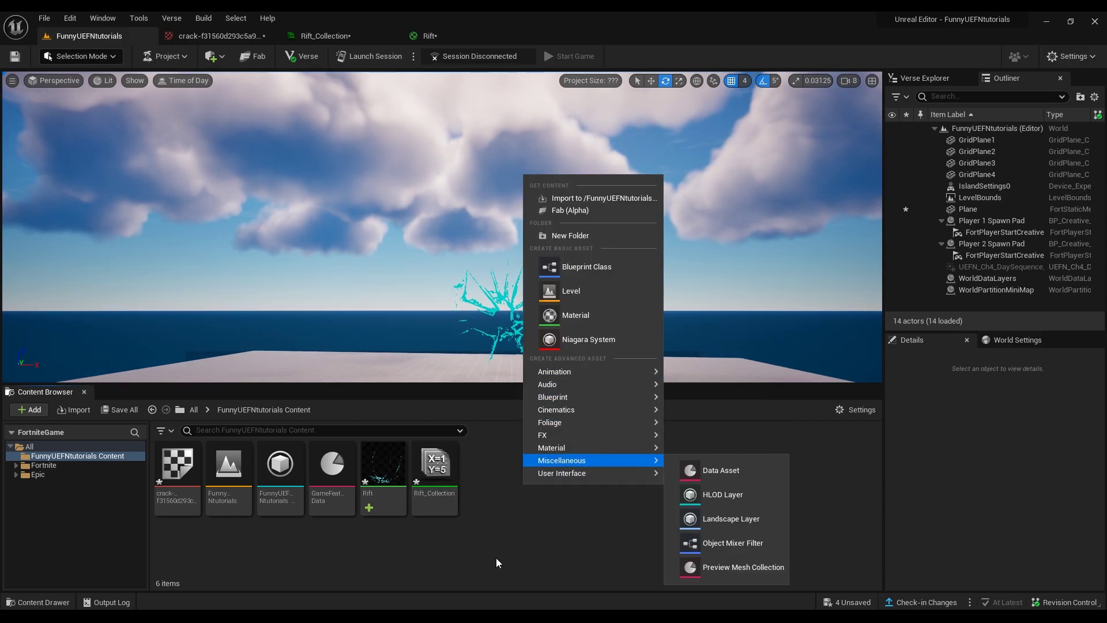
pyautogui.moveTo(579, 411)
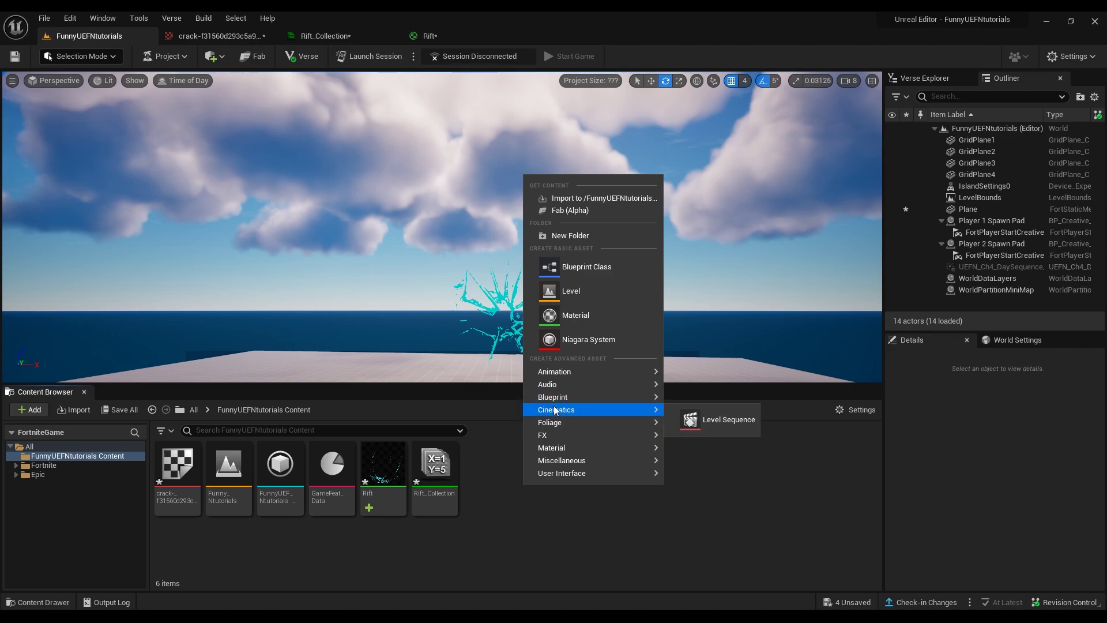
pyautogui.click(712, 420)
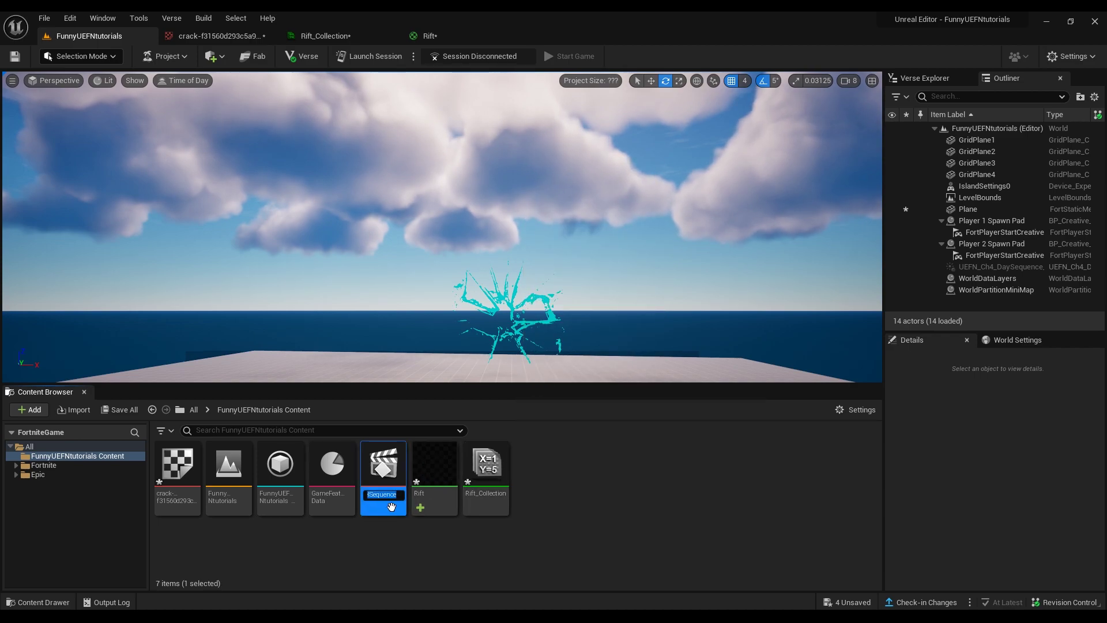
pyautogui.write('Rift')
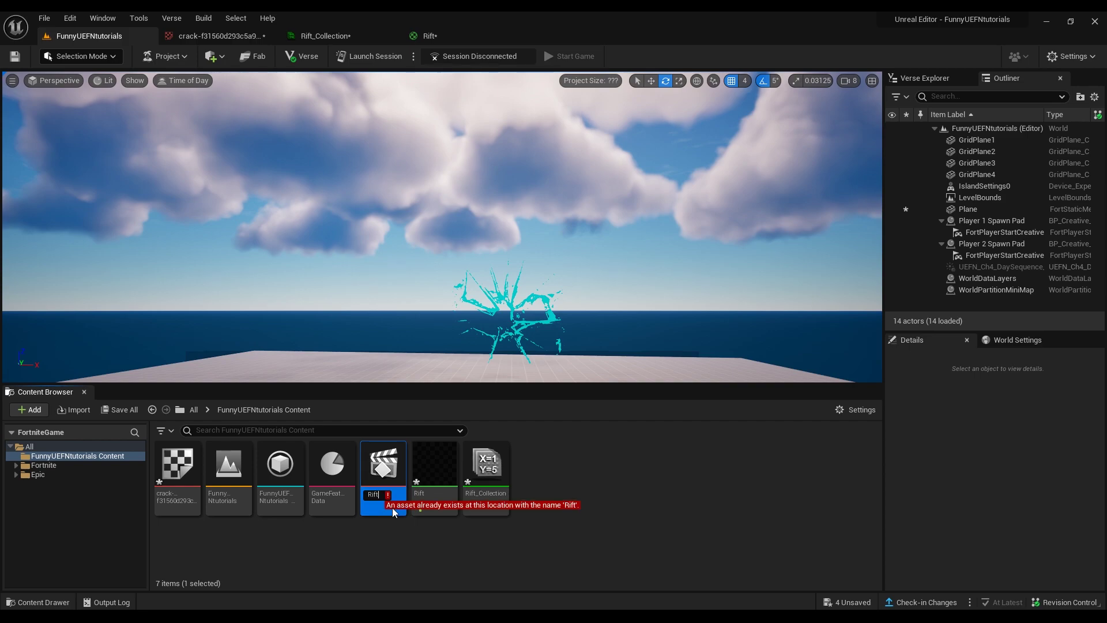
pyautogui.write('_go')
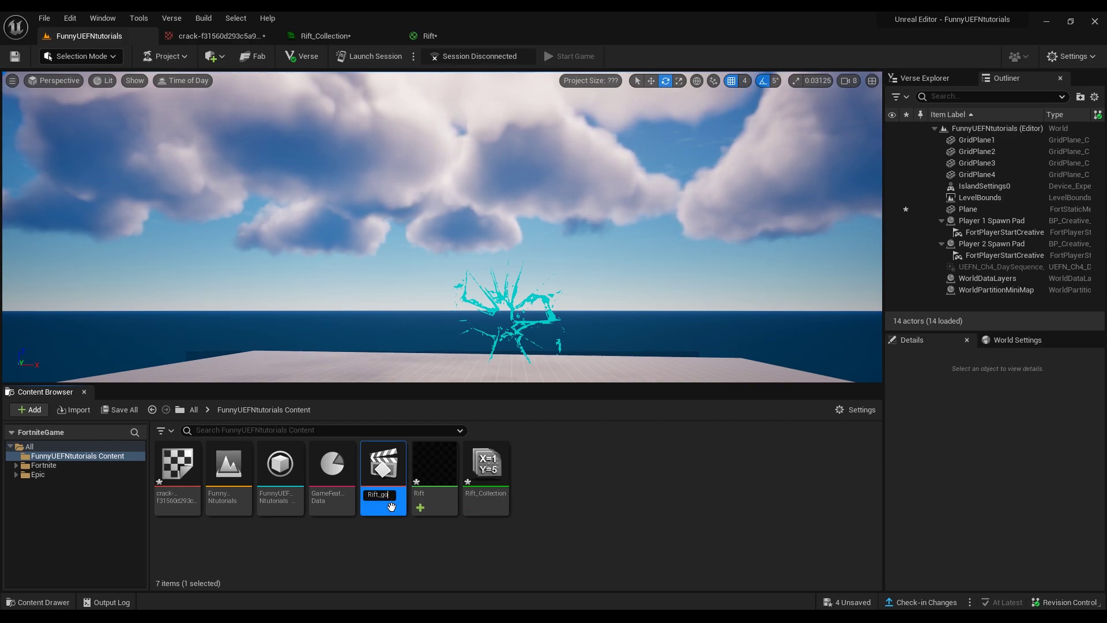
pyautogui.write('_big')
pyautogui.press('Return')
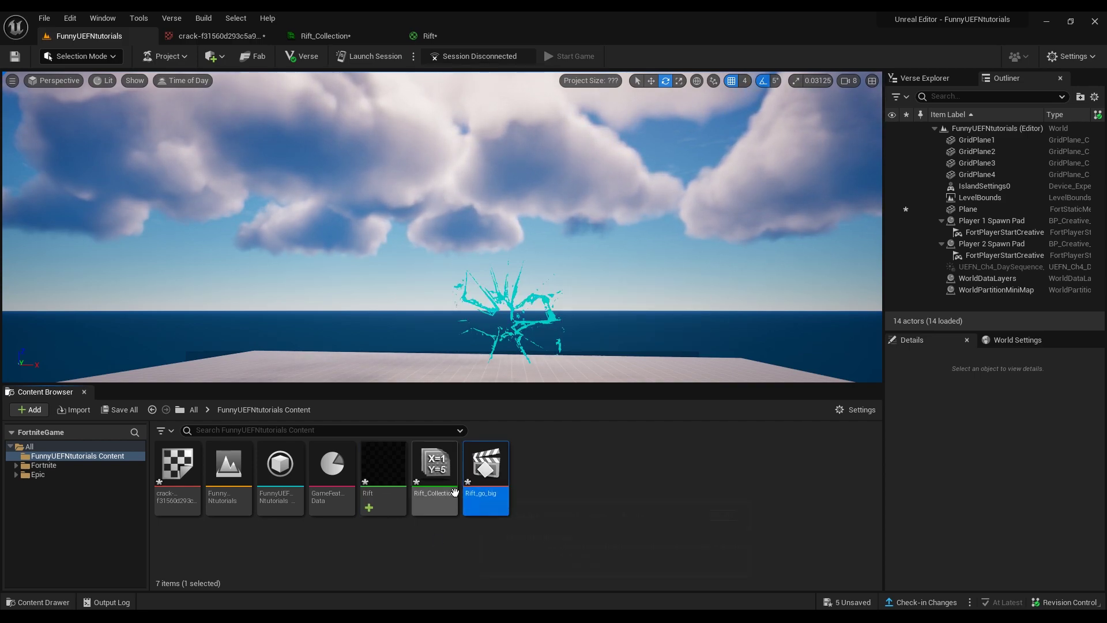
# Open Rift_go_big in Sequencer and drag the Rift_Collection asset into it
pyautogui.doubleClick(486, 470)
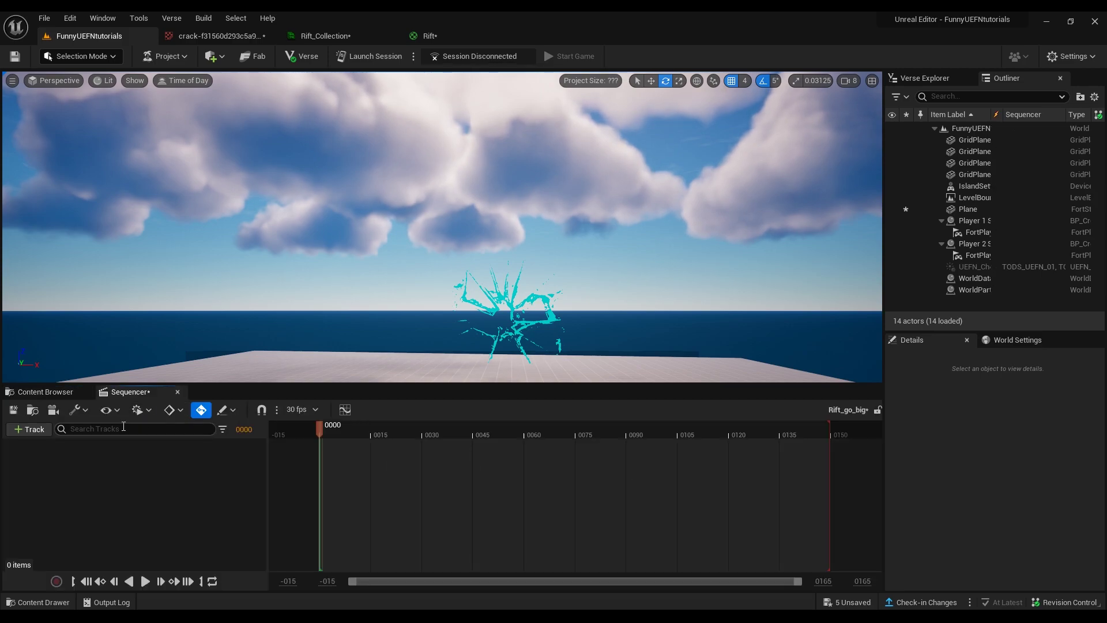
pyautogui.click(40, 392)
pyautogui.moveTo(435, 466); pyautogui.dragTo(102, 449)
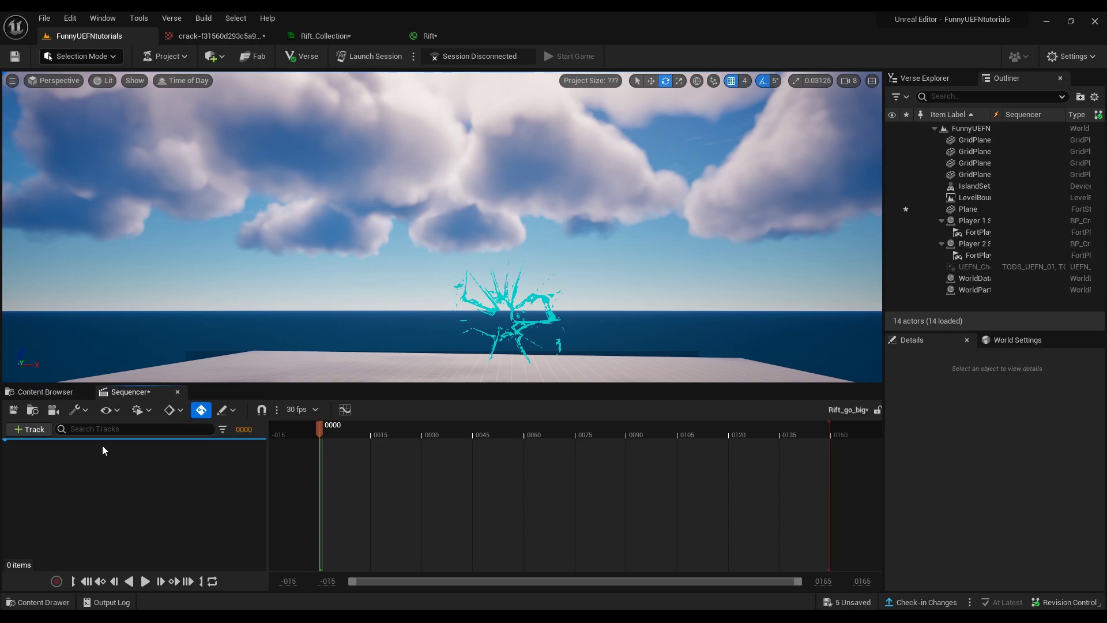
pyautogui.click(46, 393)
pyautogui.moveTo(431, 493); pyautogui.dragTo(129, 494)
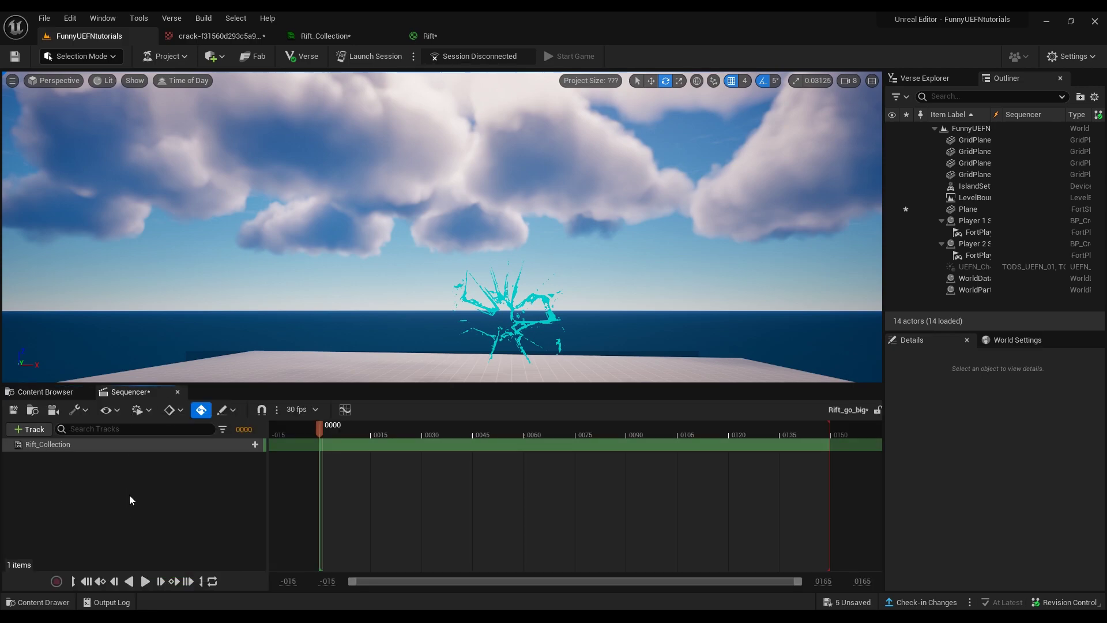
# Add a Rift grow/shrink parameter track, keyed at frame 0, and move the playhead to frame 0150
pyautogui.click(242, 445)
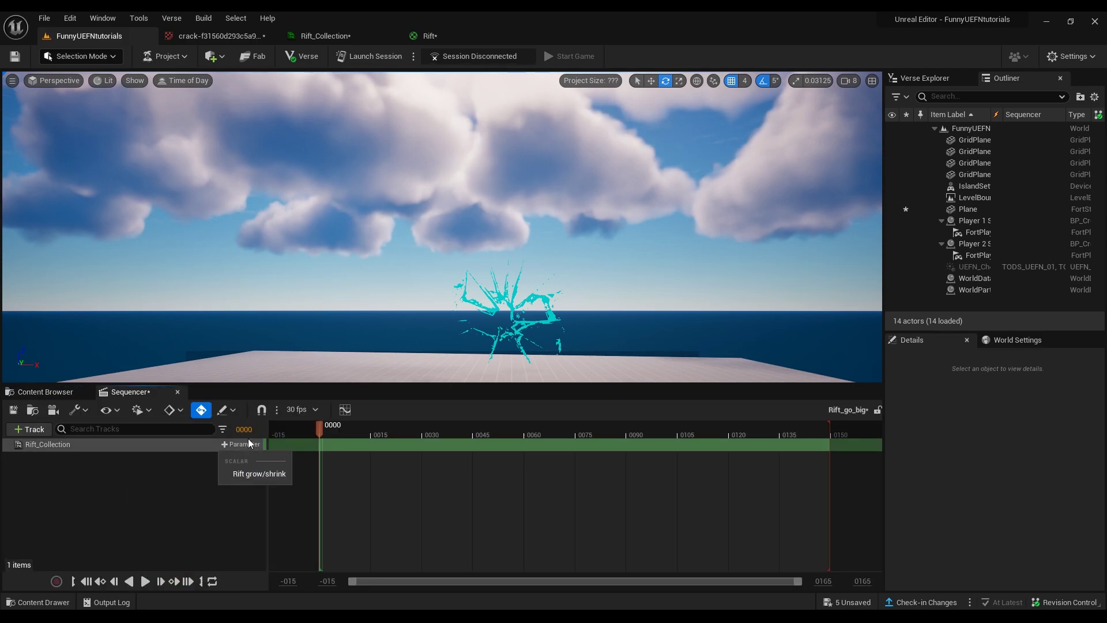
pyautogui.click(254, 474)
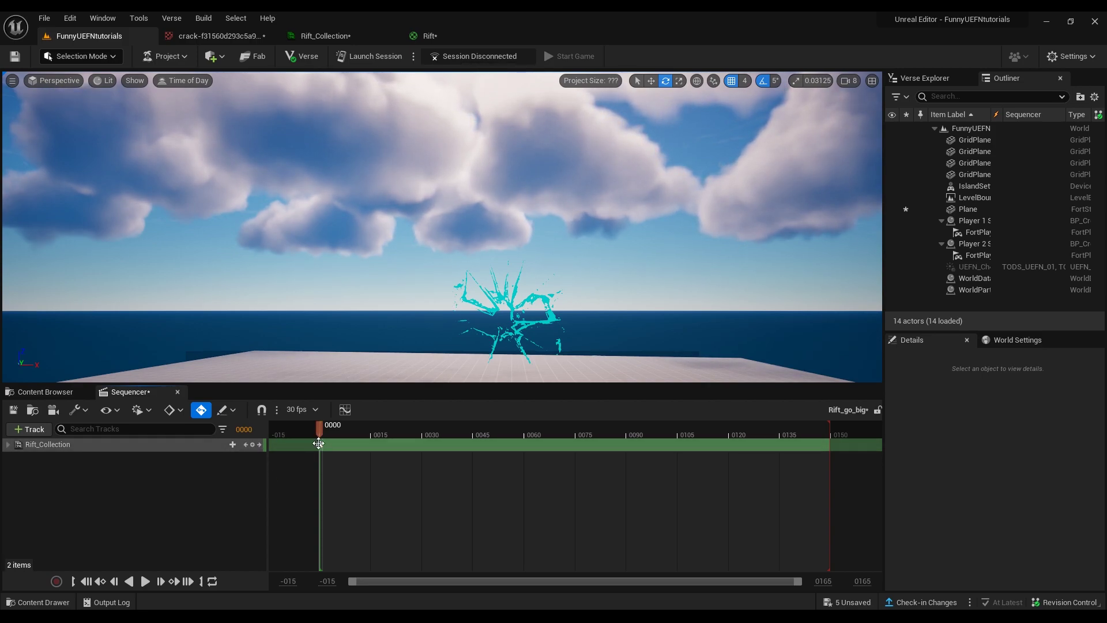
pyautogui.click(8, 444)
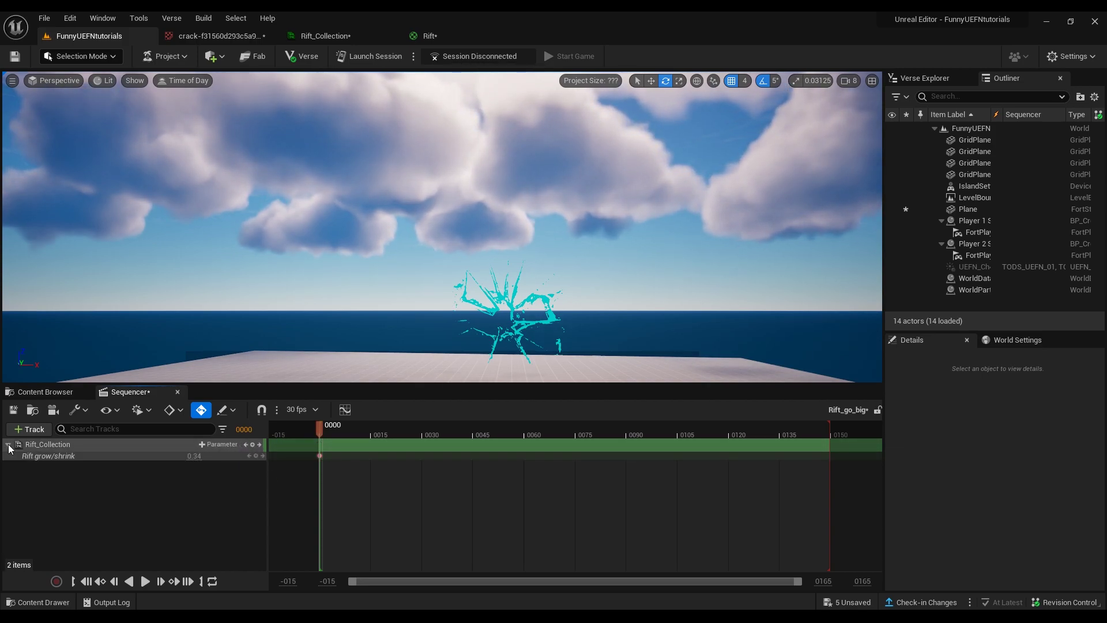
pyautogui.moveTo(319, 436)
pyautogui.mouseDown()
pyautogui.moveTo(320, 425)
pyautogui.moveTo(724, 467)
pyautogui.moveTo(840, 463)
pyautogui.mouseUp()
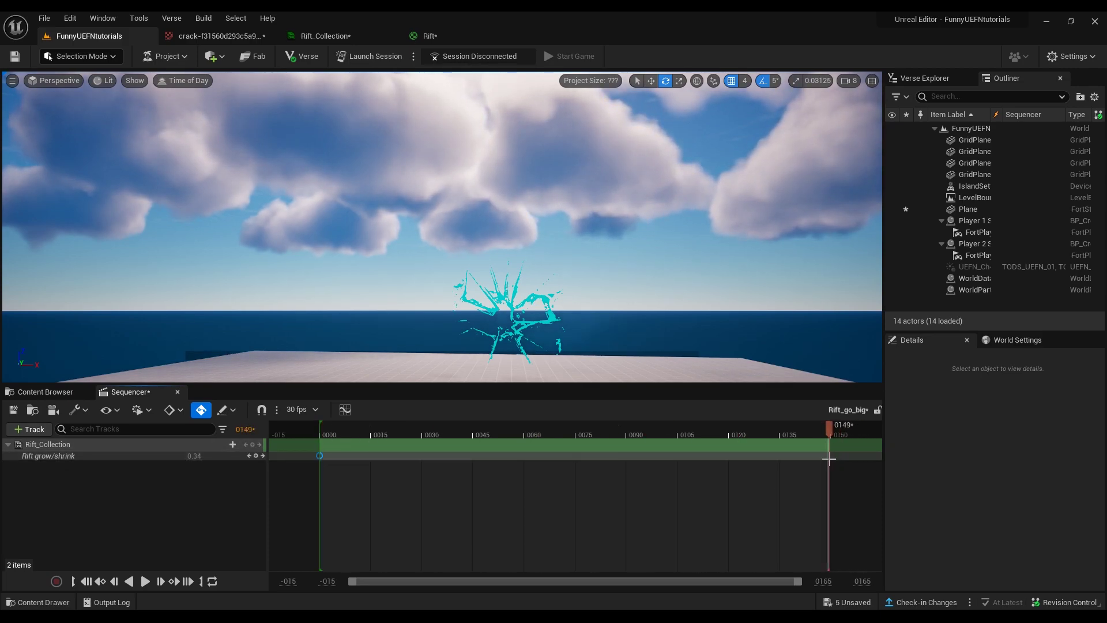
pyautogui.press('Up')
pyautogui.moveTo(324, 427); pyautogui.dragTo(829, 452)
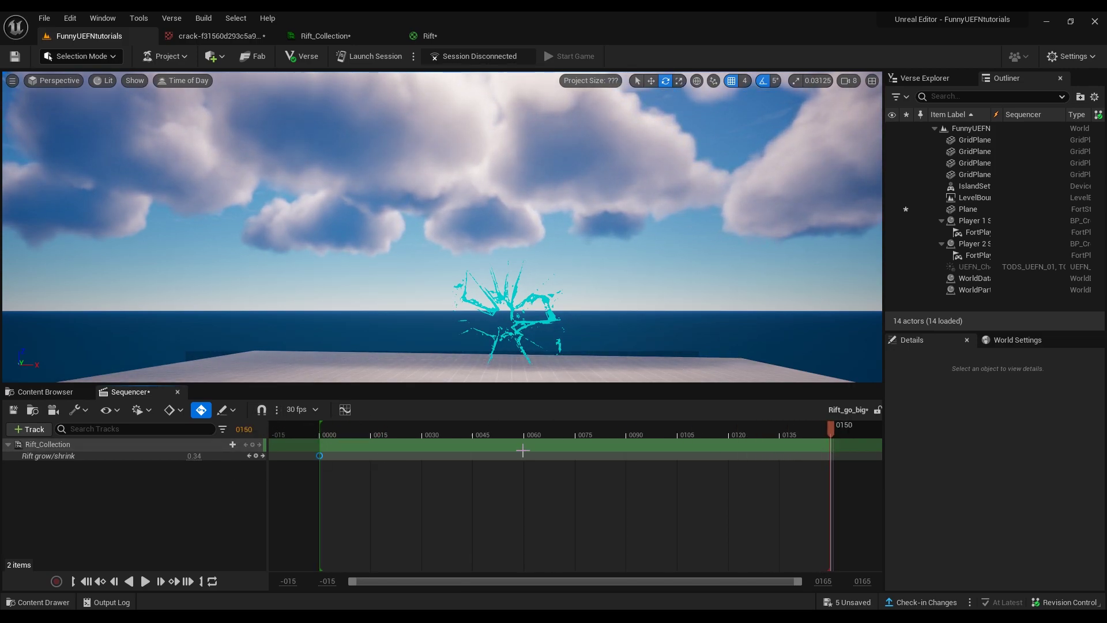
# Key Rift grow/shrink at 0.5 on frame 0150
pyautogui.click(255, 455)
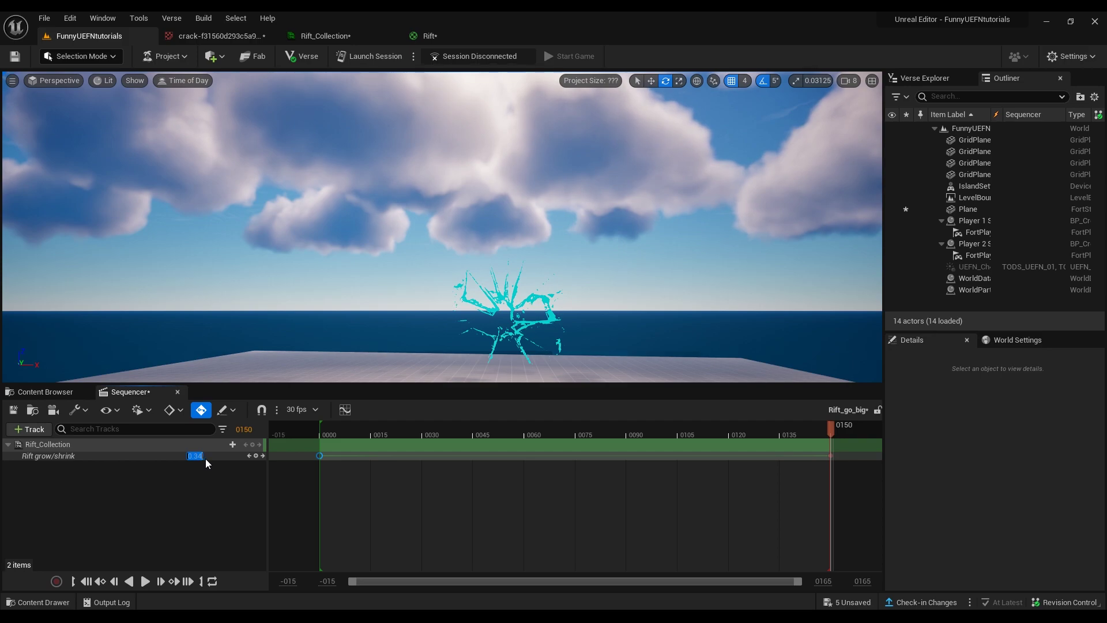
pyautogui.write('5')
pyautogui.press('Return')
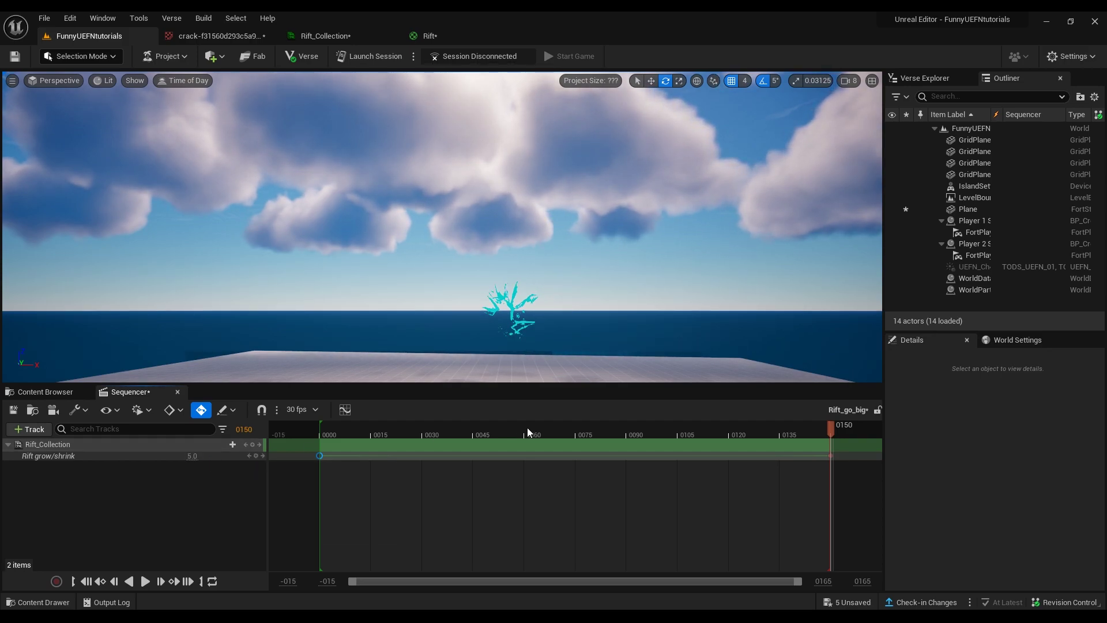
pyautogui.click(190, 455)
pyautogui.write('0.5')
pyautogui.press('Return')
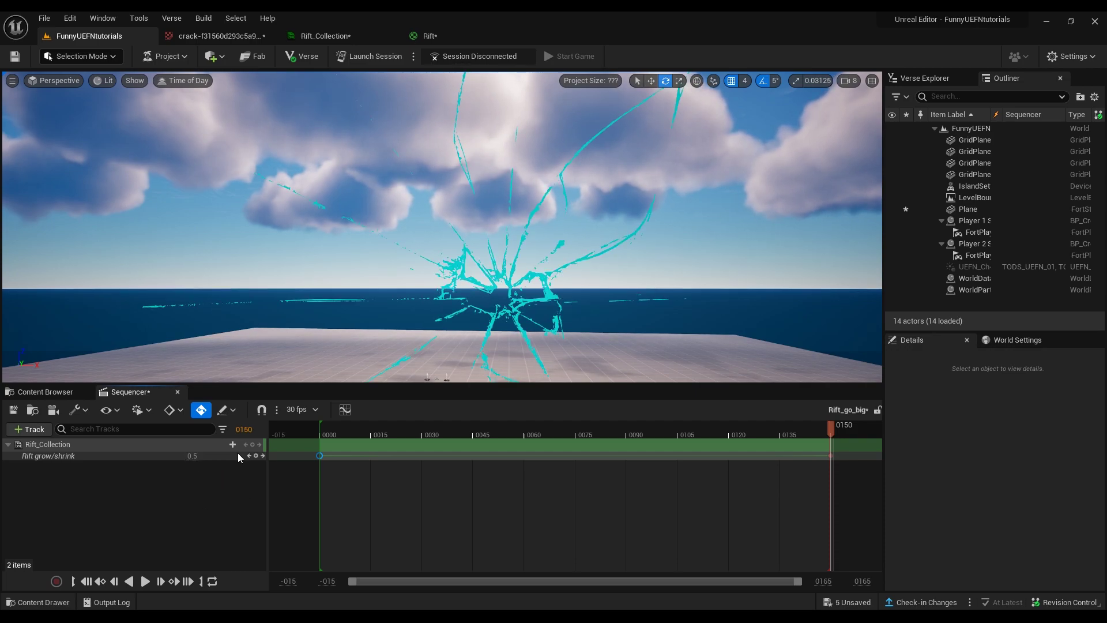
# Play and scrub the sequence to watch the cyan rift grow
pyautogui.moveTo(832, 428); pyautogui.dragTo(320, 405)
pyautogui.press('space')
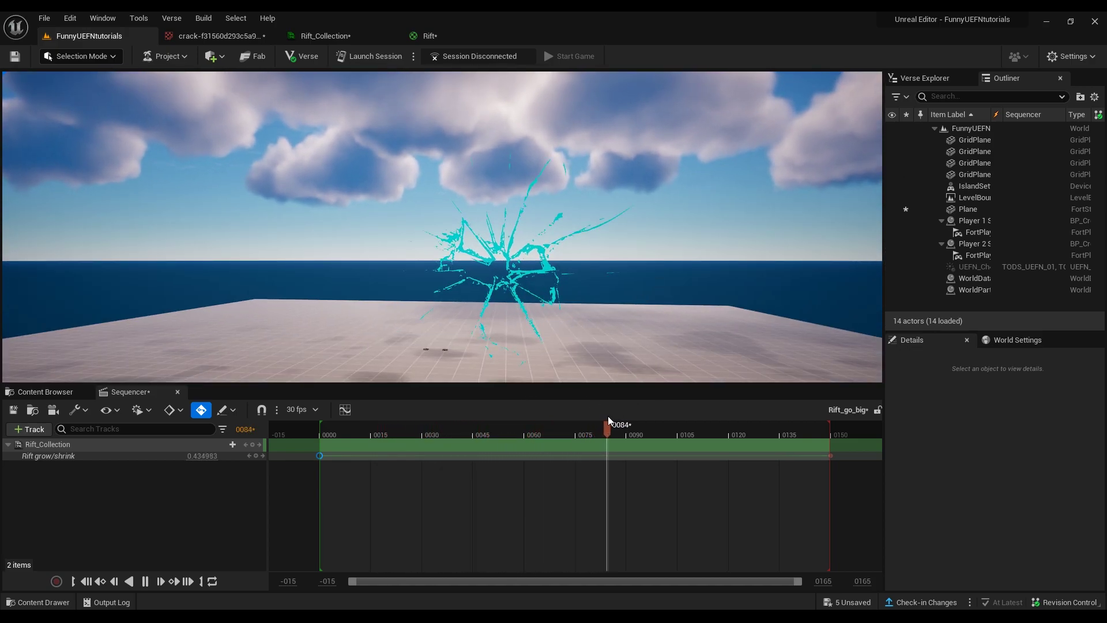
pyautogui.press('space')
pyautogui.moveTo(660, 428); pyautogui.dragTo(690, 404)
pyautogui.moveTo(613, 270); pyautogui.dragTo(613, 230, button='right')
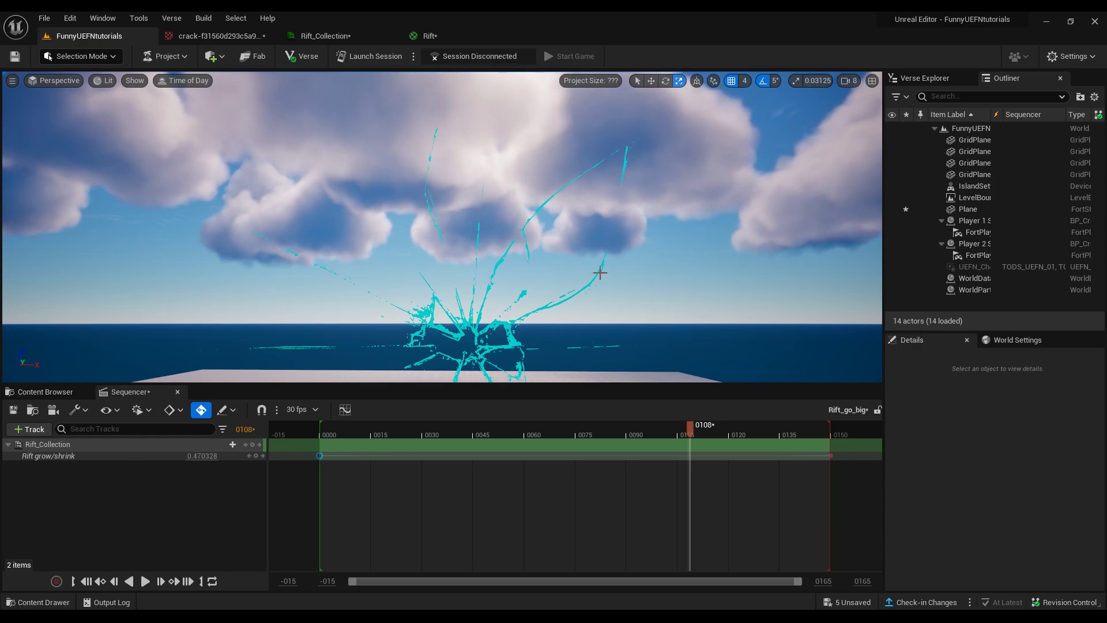
# Eyedropper a lighter cyan (0.0452, 1, 0.991) as the Rift color parameter's default
pyautogui.click(363, 36)
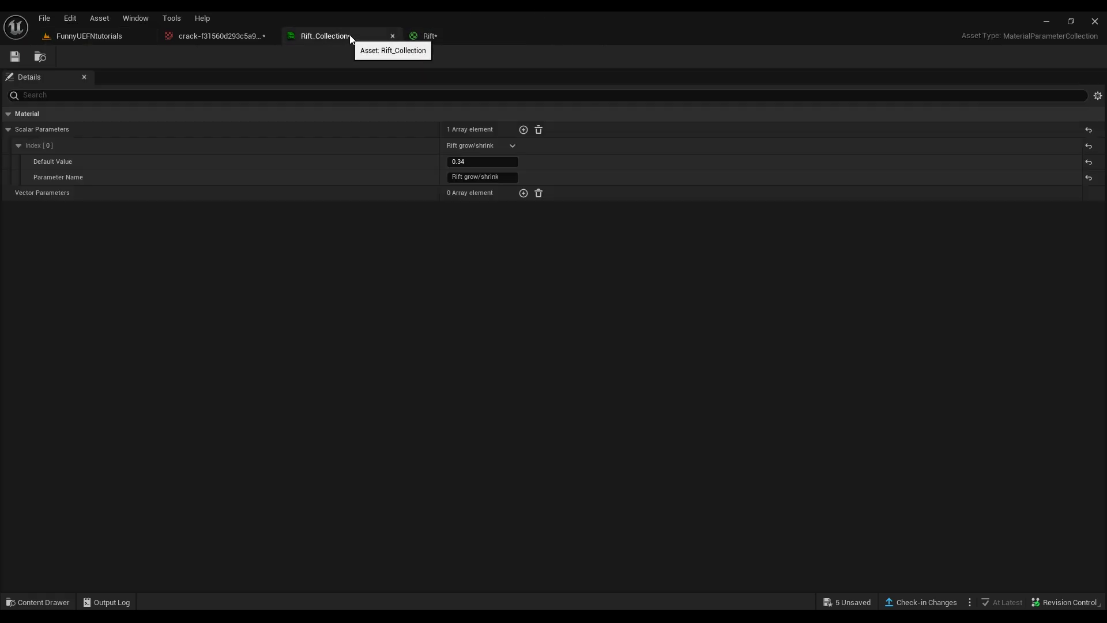
pyautogui.click(436, 35)
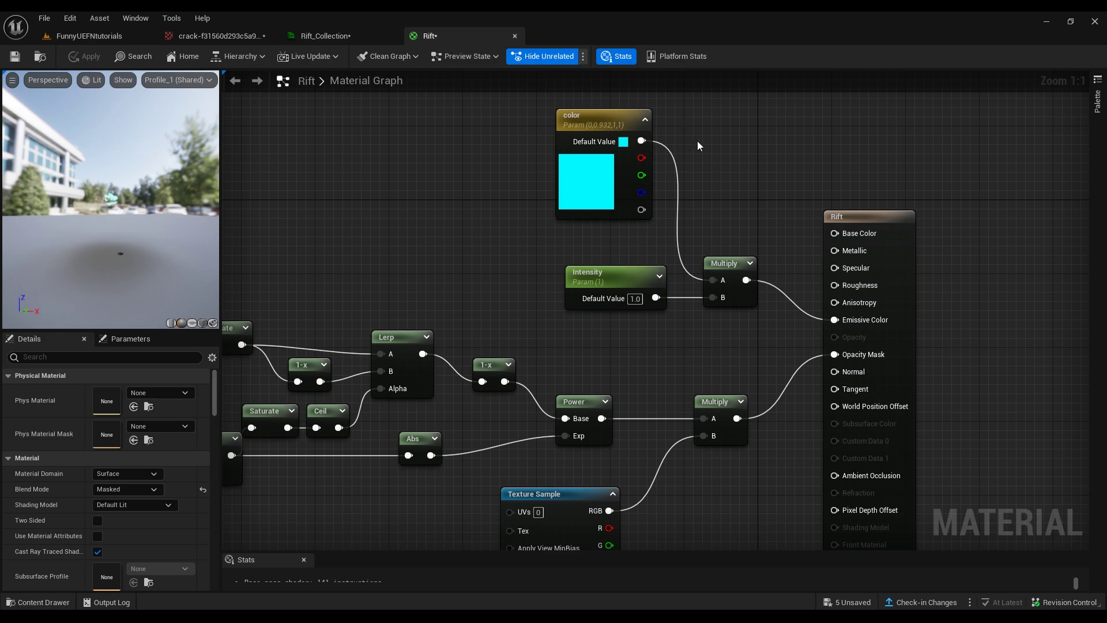
pyautogui.moveTo(702, 142); pyautogui.dragTo(967, 156, button='right')
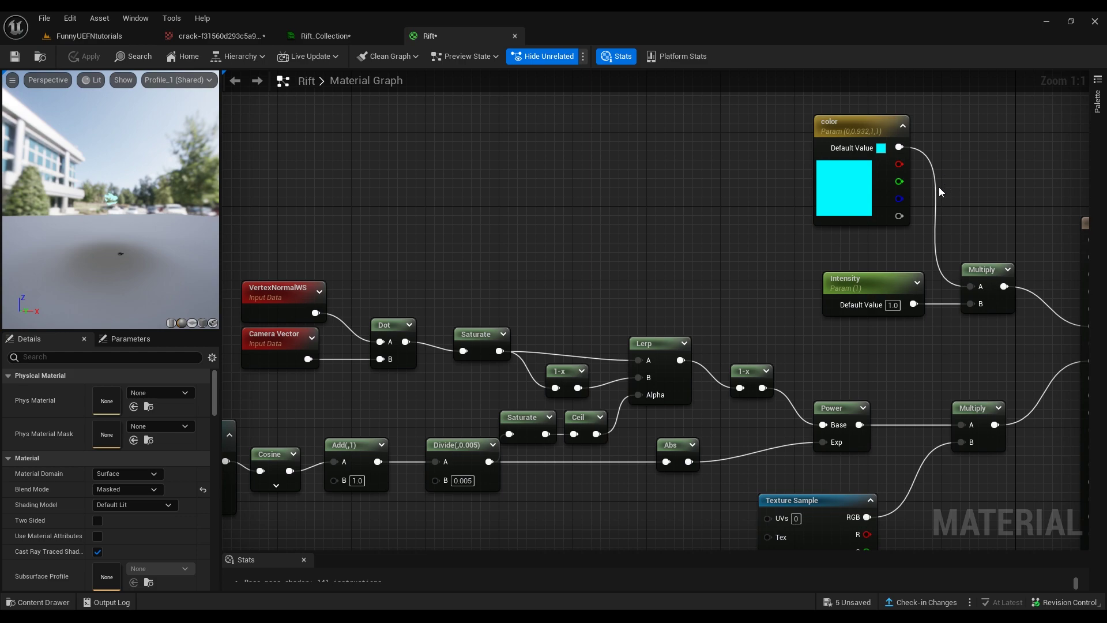
pyautogui.moveTo(901, 208)
pyautogui.mouseDown(button='right')
pyautogui.moveTo(934, 184)
pyautogui.moveTo(899, 144)
pyautogui.moveTo(915, 141)
pyautogui.moveTo(832, 210)
pyautogui.moveTo(907, 187)
pyautogui.mouseUp(button='right')
pyautogui.moveTo(684, 244); pyautogui.dragTo(455, 323, button='right')
pyautogui.click(728, 213)
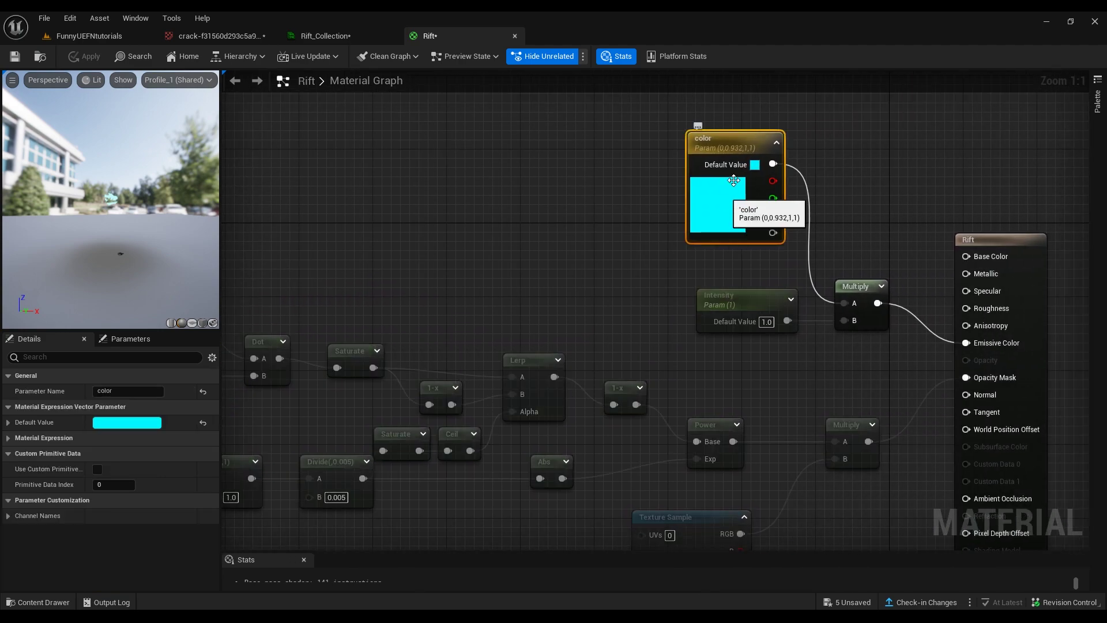
pyautogui.moveTo(740, 138); pyautogui.dragTo(759, 166)
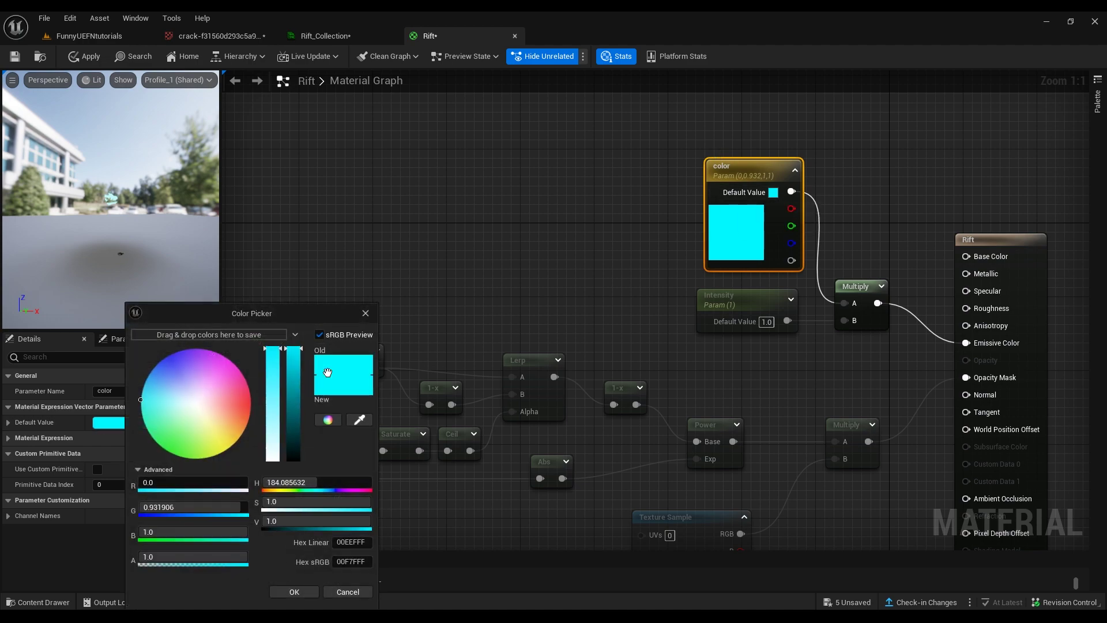
pyautogui.click(359, 420)
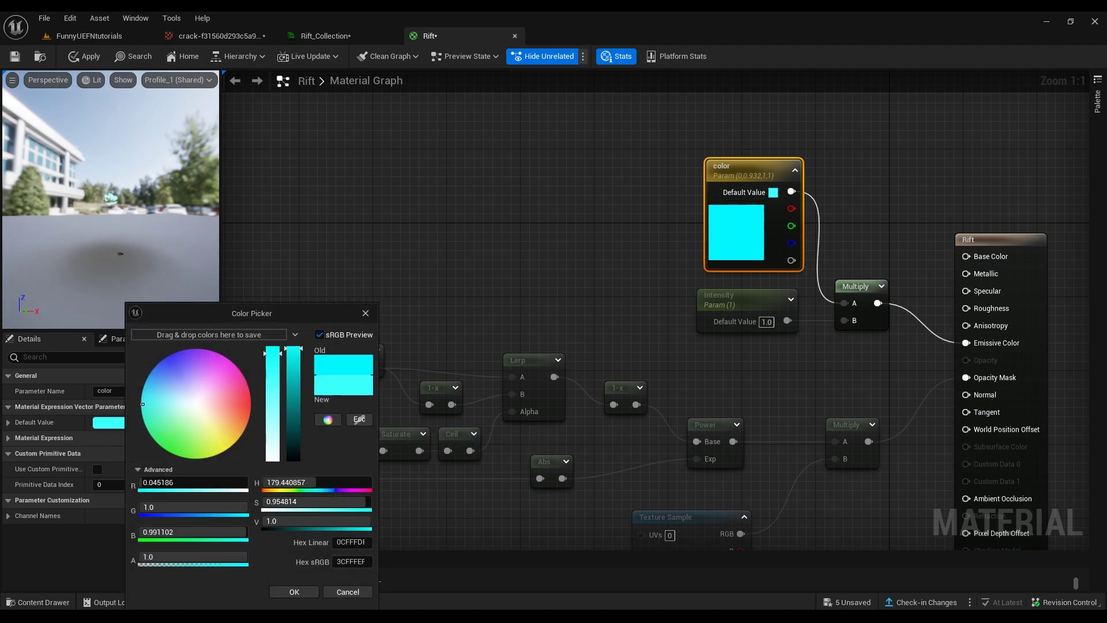
pyautogui.click(294, 592)
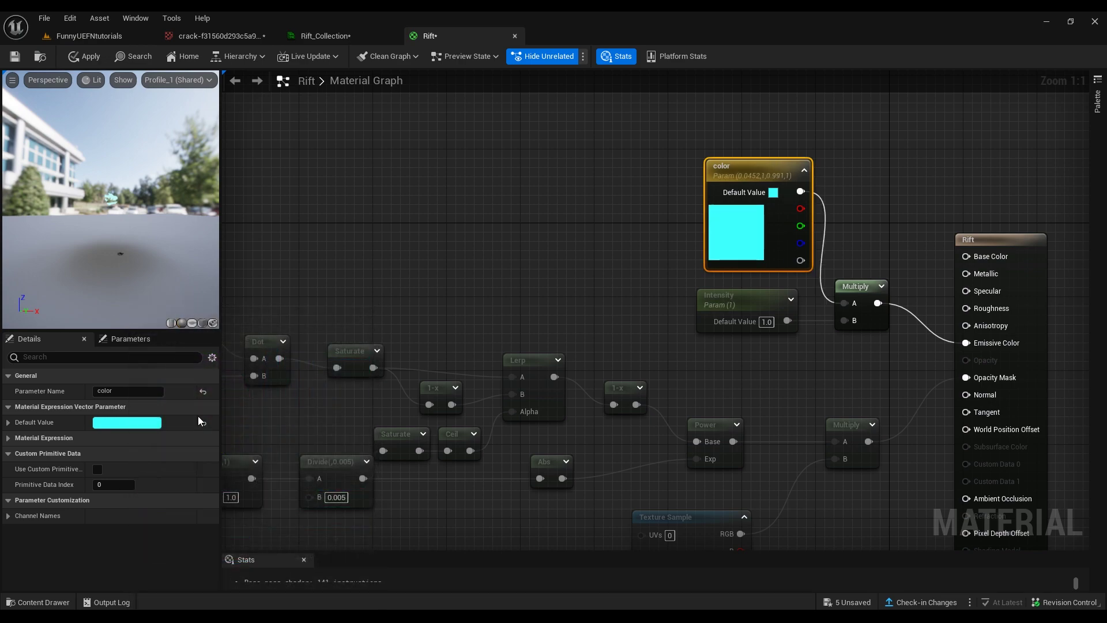
pyautogui.moveTo(117, 162)
pyautogui.mouseDown()
pyautogui.moveTo(135, 173)
pyautogui.moveTo(117, 161)
pyautogui.mouseUp()
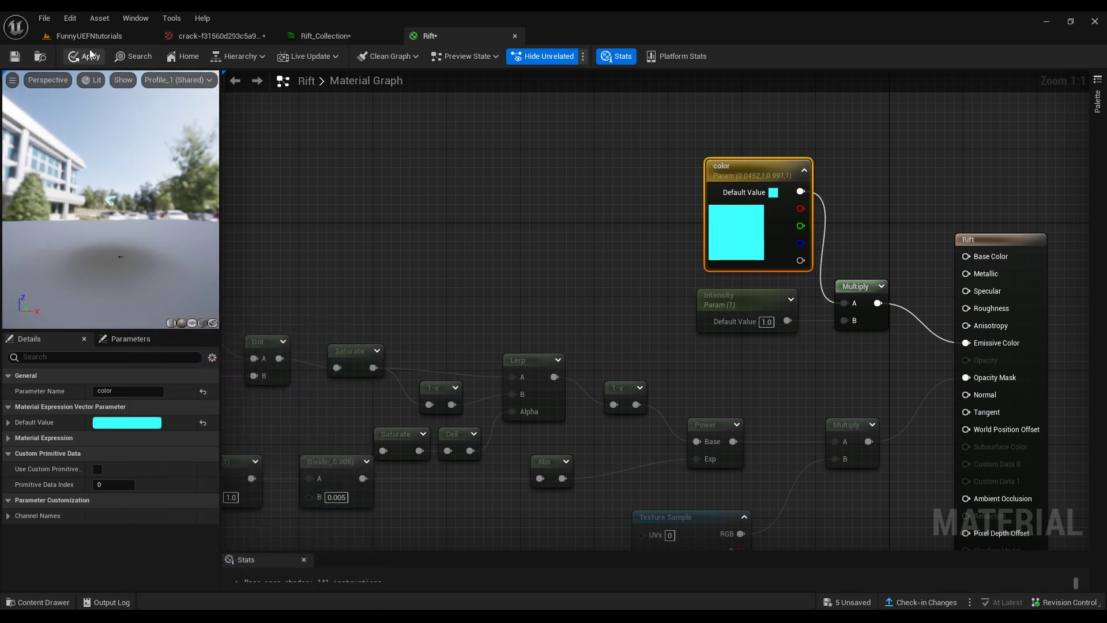
# Return to the level, scrub the sequence and fly closer to the cyan rift cracks
pyautogui.click(101, 40)
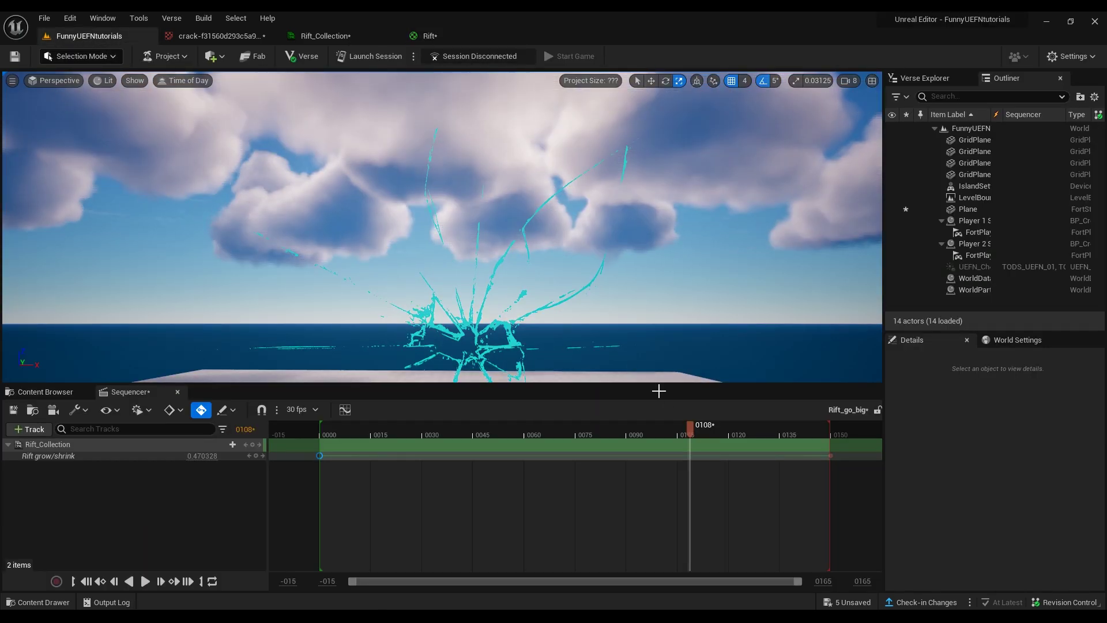
pyautogui.moveTo(692, 431); pyautogui.dragTo(780, 436)
pyautogui.moveTo(681, 288); pyautogui.dragTo(689, 317, button='right')
pyautogui.press('w')
pyautogui.press('w')
pyautogui.press('s')
# Fly low over the grid floor and back off to frame the whole spreading crack
pyautogui.moveTo(409, 237)
pyautogui.mouseDown(button='right')
pyautogui.moveTo(409, 254)
pyautogui.moveTo(410, 242)
pyautogui.mouseUp(button='right')
pyautogui.moveTo(644, 244); pyautogui.dragTo(645, 244, button='right')
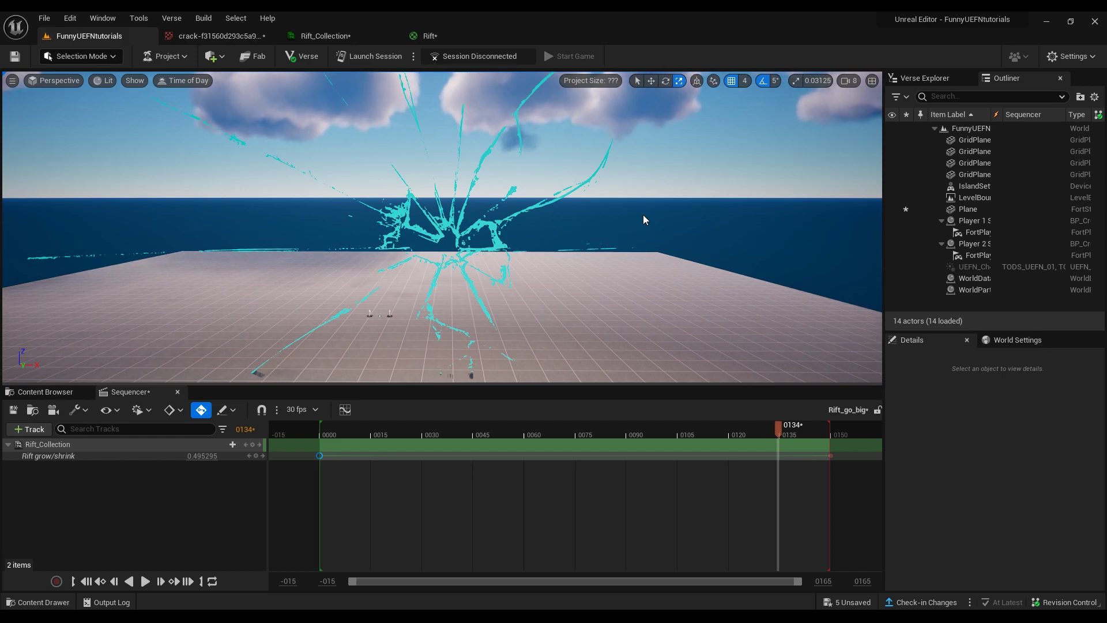
pyautogui.press('s')
pyautogui.moveTo(642, 215); pyautogui.dragTo(643, 215, button='right')
pyautogui.press('s')
pyautogui.press('w')
pyautogui.press('q')
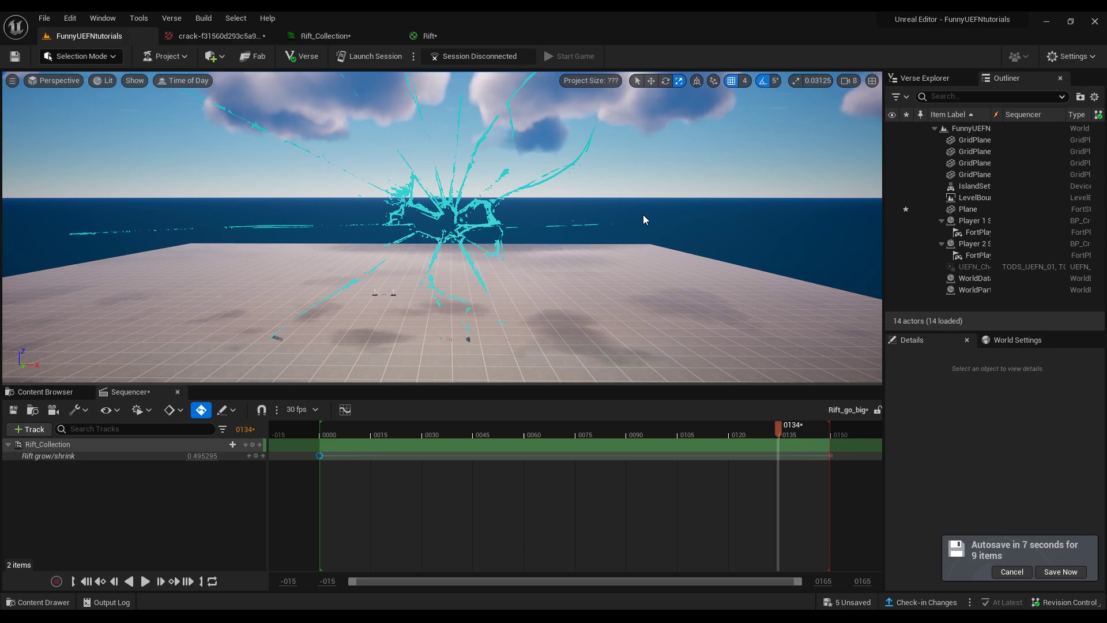
# Inspect the Camera Vector node in the Rift material graph
pyautogui.click(443, 32)
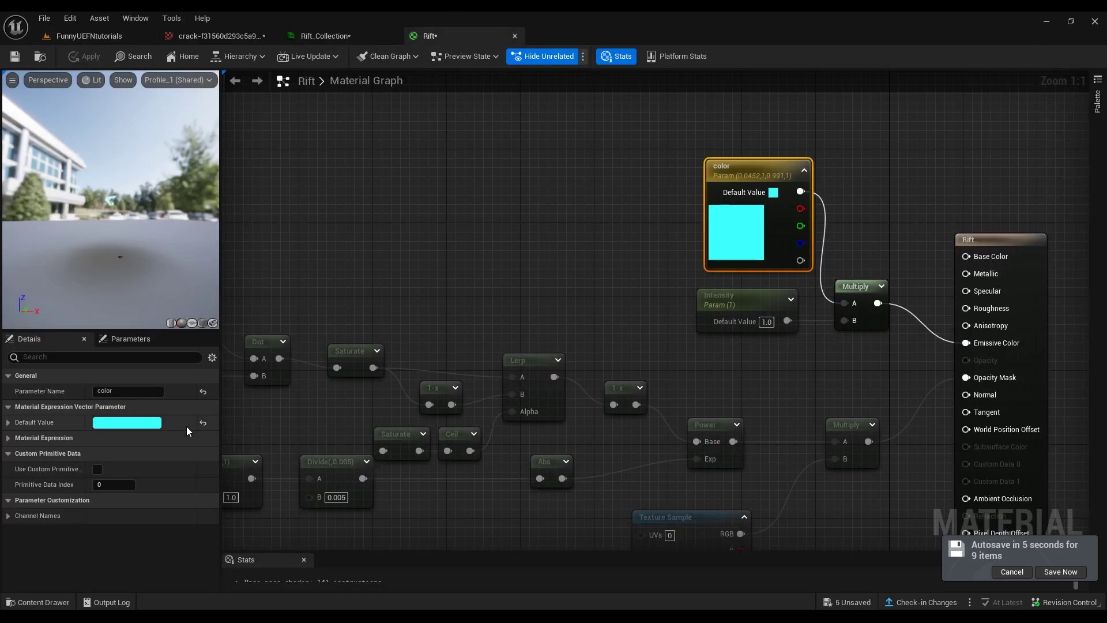
pyautogui.click(646, 323)
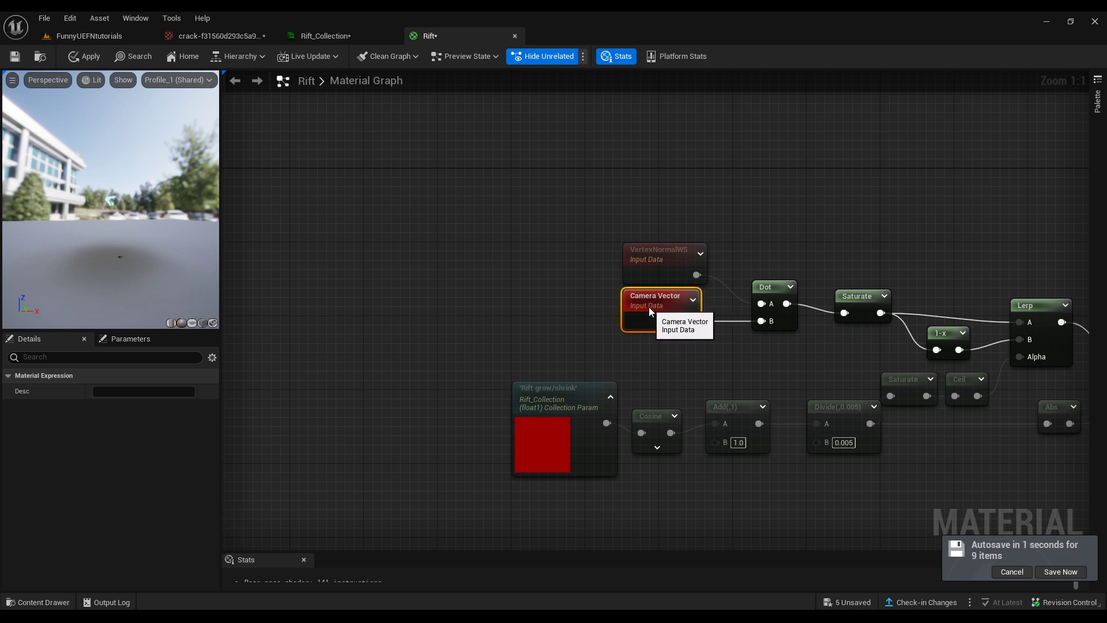
pyautogui.moveTo(656, 174); pyautogui.dragTo(575, 201, button='right')
# Go back to the FunnyUEFNtutorials level and scrub the Rift_go_big sequence to frame 0103
pyautogui.click(92, 37)
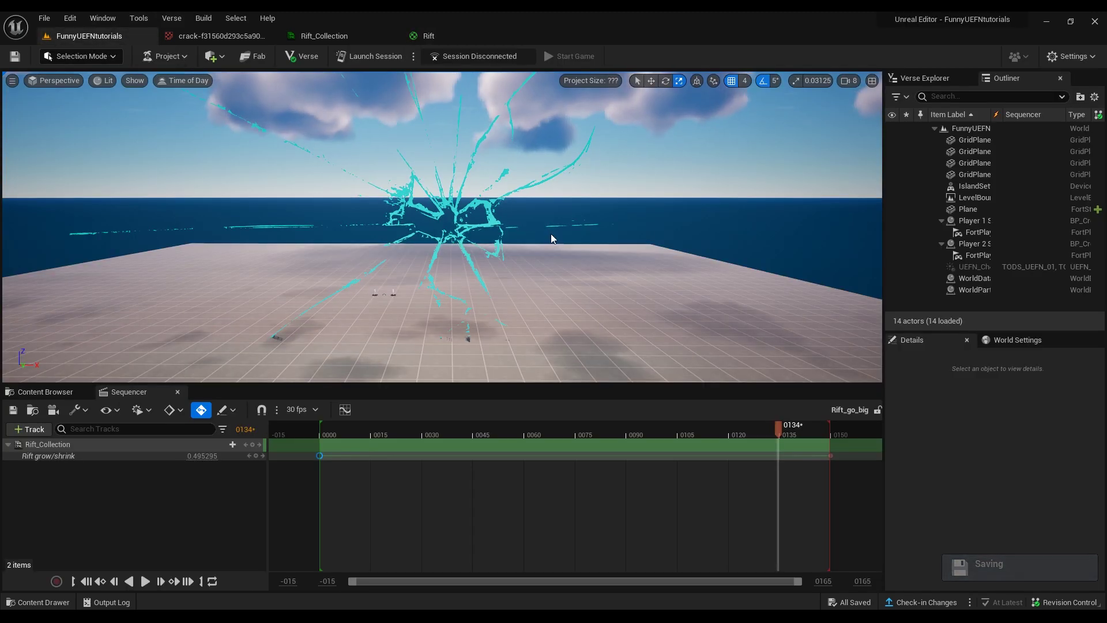
pyautogui.moveTo(794, 431); pyautogui.dragTo(672, 387)
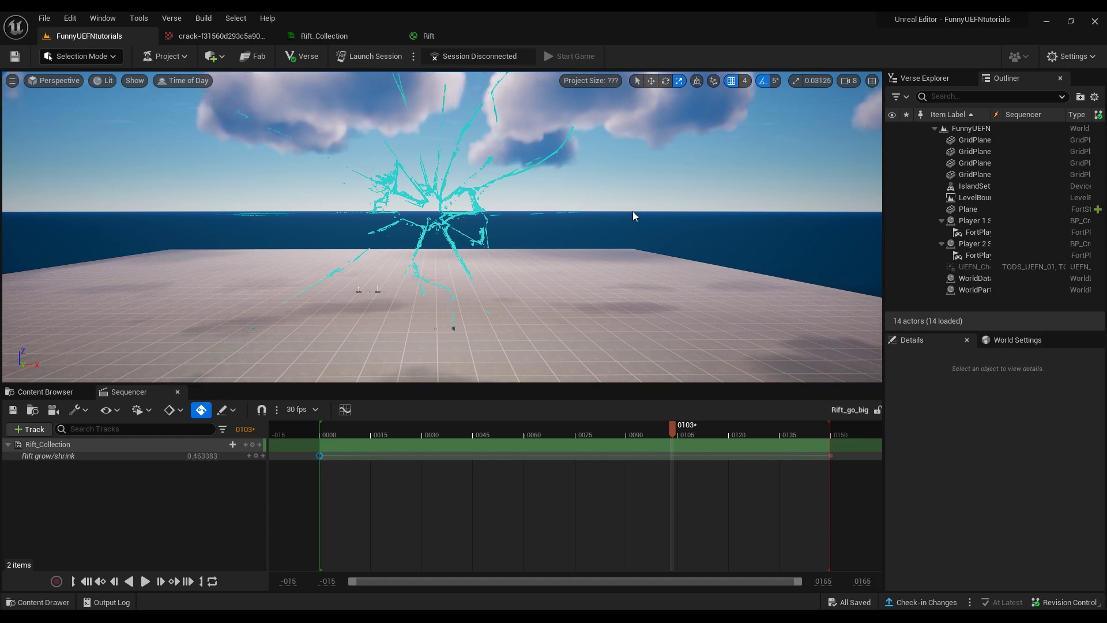
pyautogui.hotkey('alt', 'z')
pyautogui.click(616, 194)
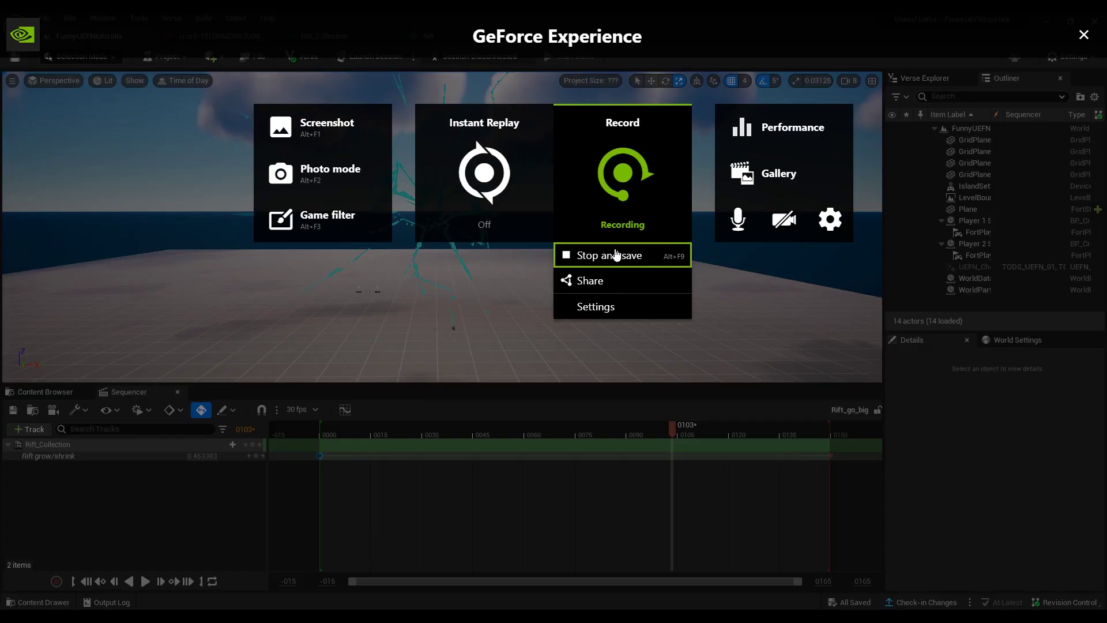